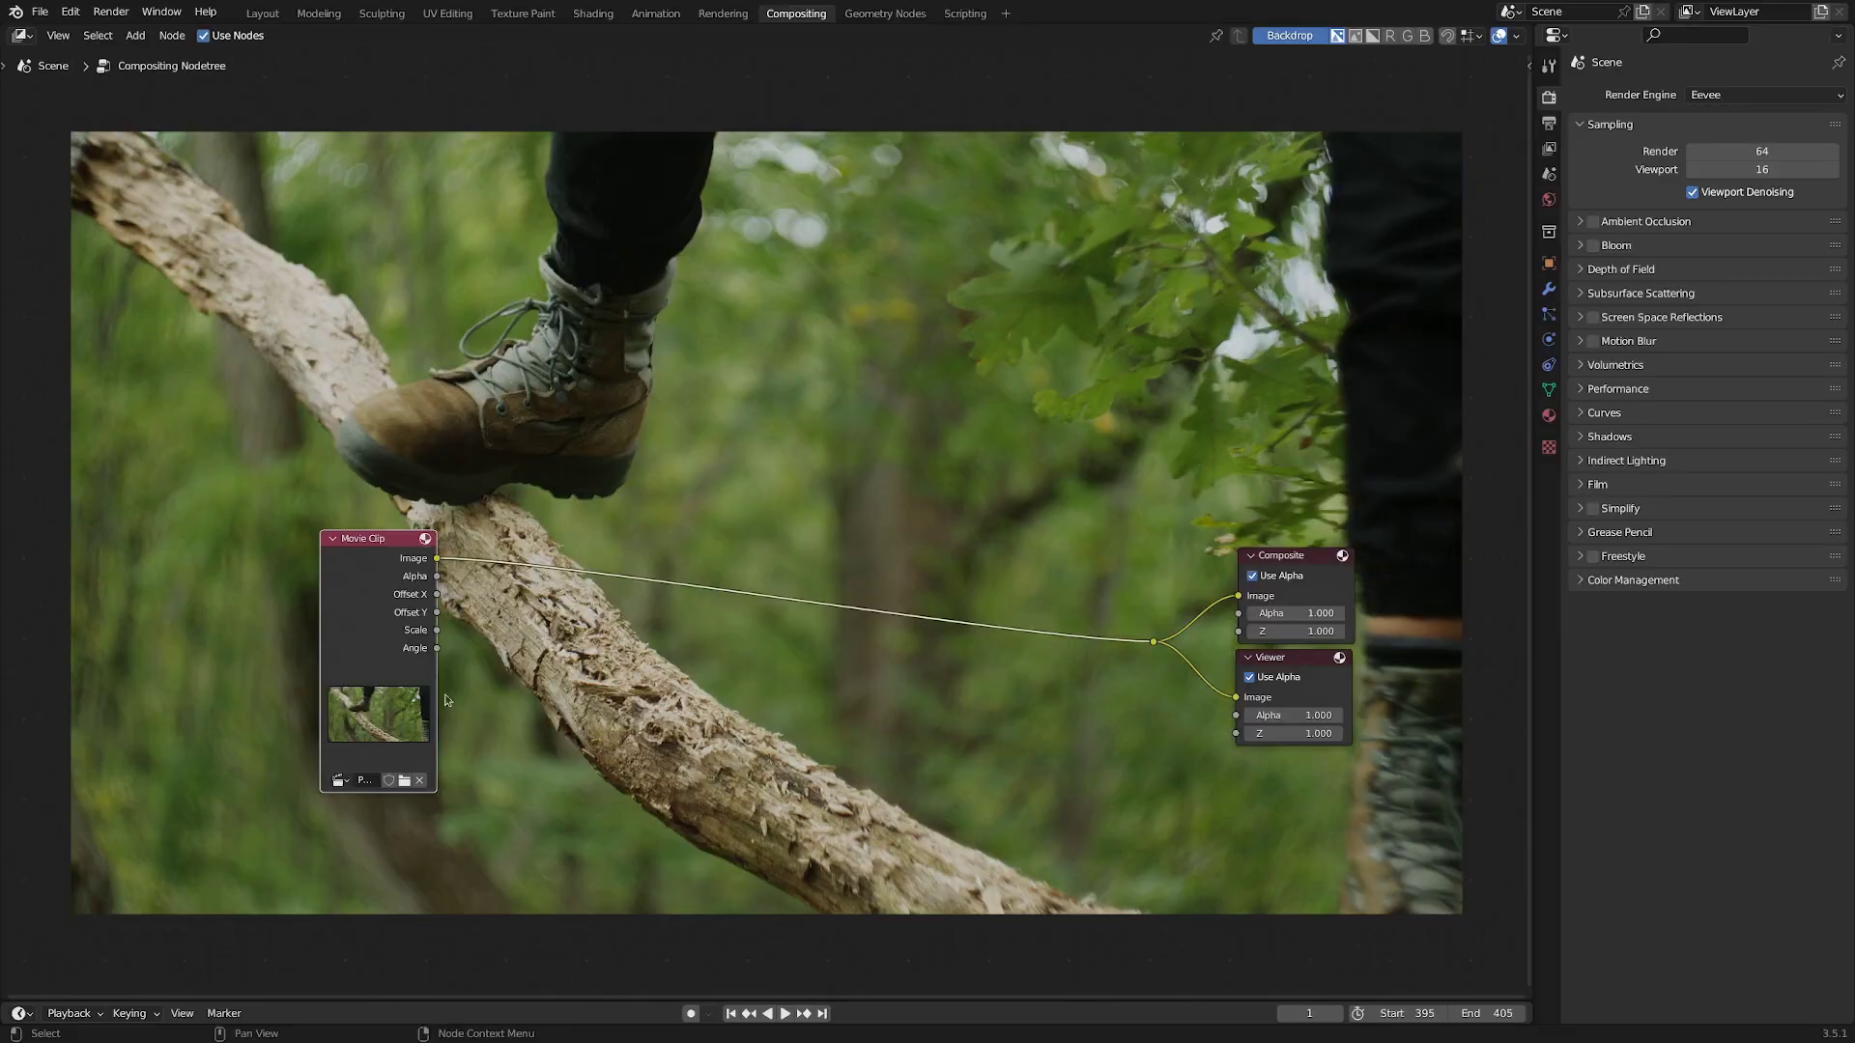
Set the scene's color management view transform to Standard
{"action": "middle_click_drag", "start_coordinate": [446, 701], "coordinate": [385, 645]}
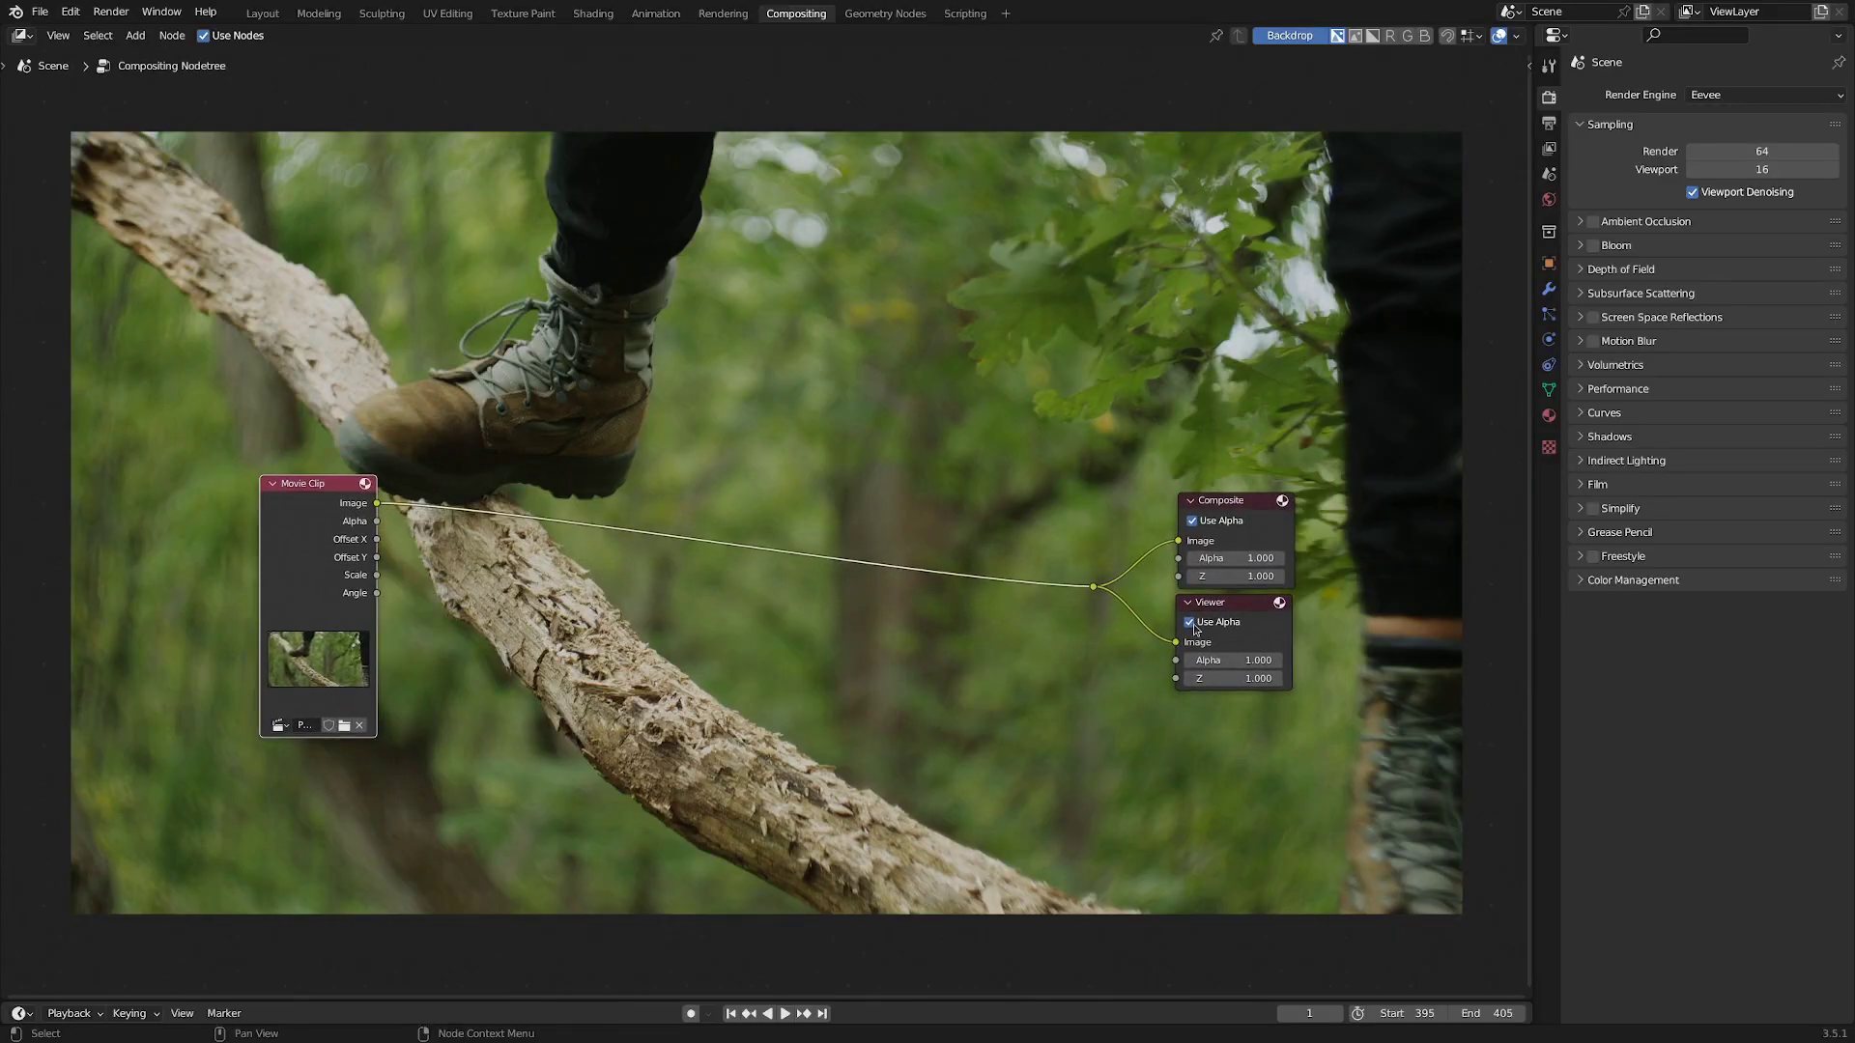
{"action": "left_click", "coordinate": [1599, 582]}
{"action": "left_click", "coordinate": [1719, 634]}
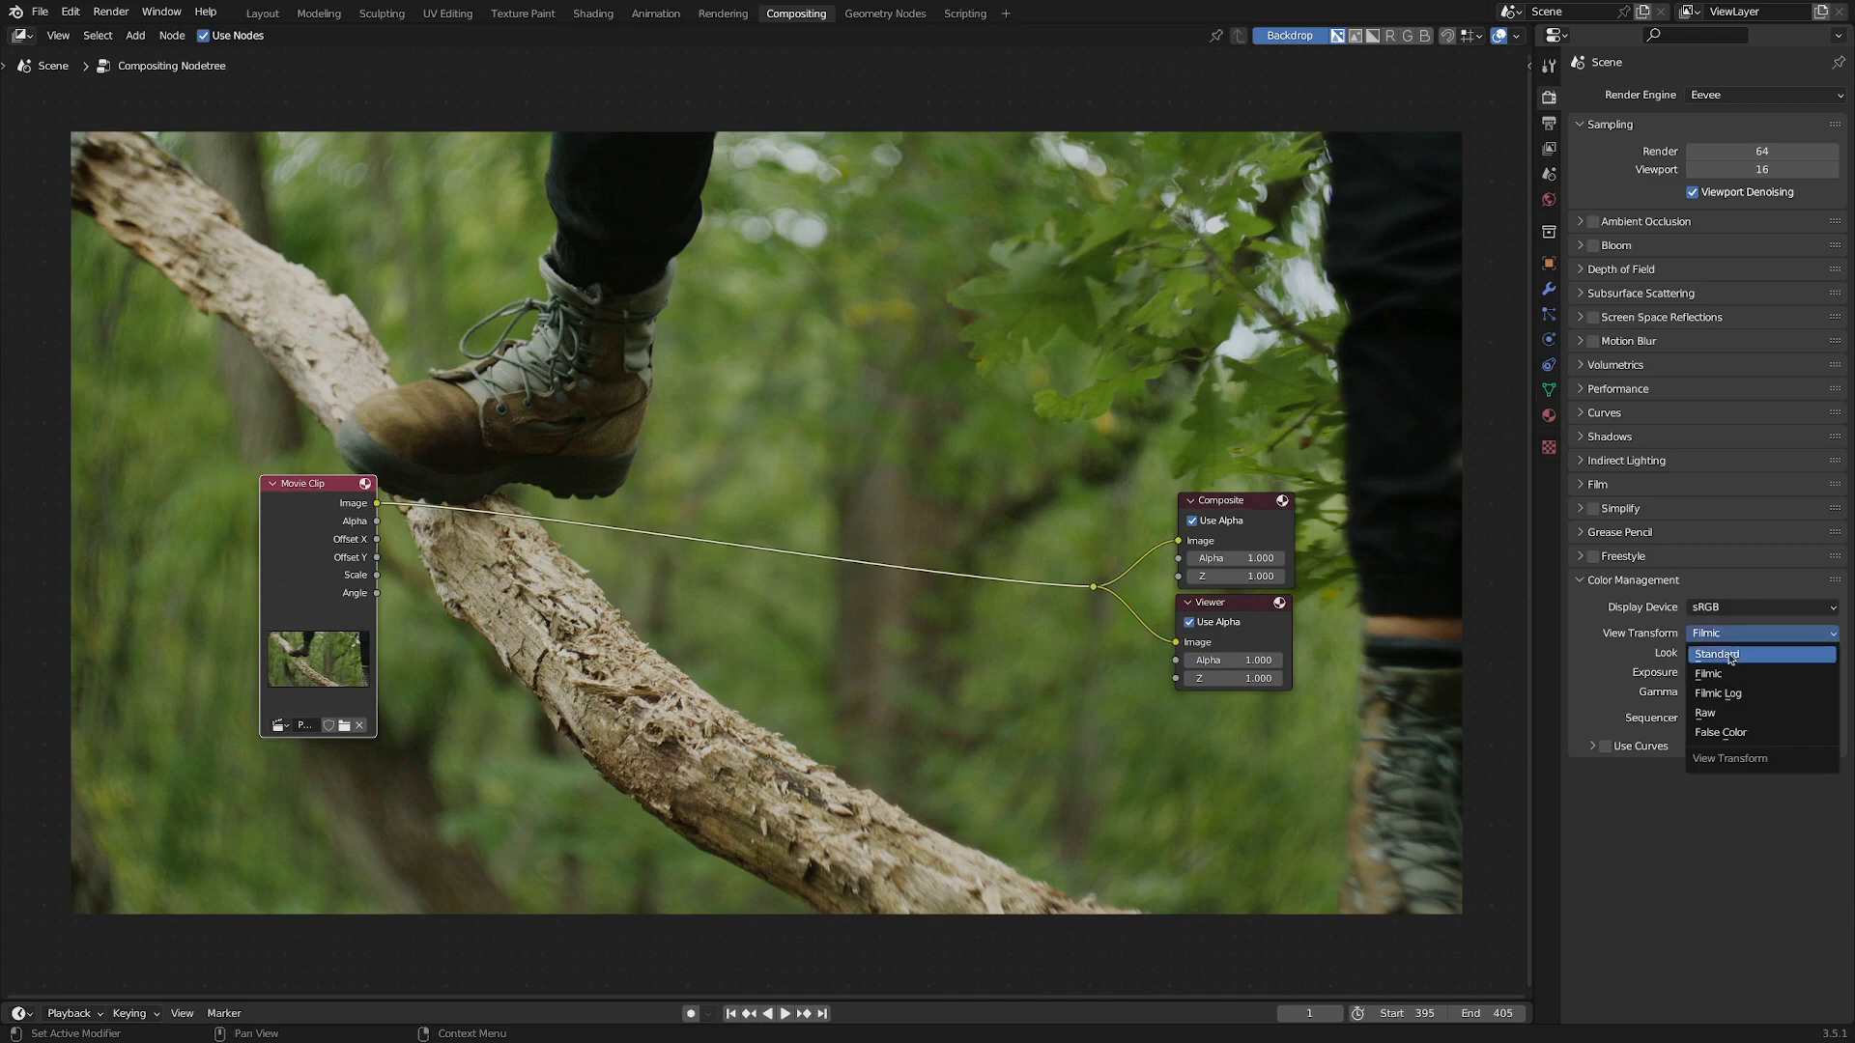
{"action": "left_click", "coordinate": [1730, 656]}
{"action": "middle_click_drag", "start_coordinate": [481, 602], "coordinate": [510, 604]}
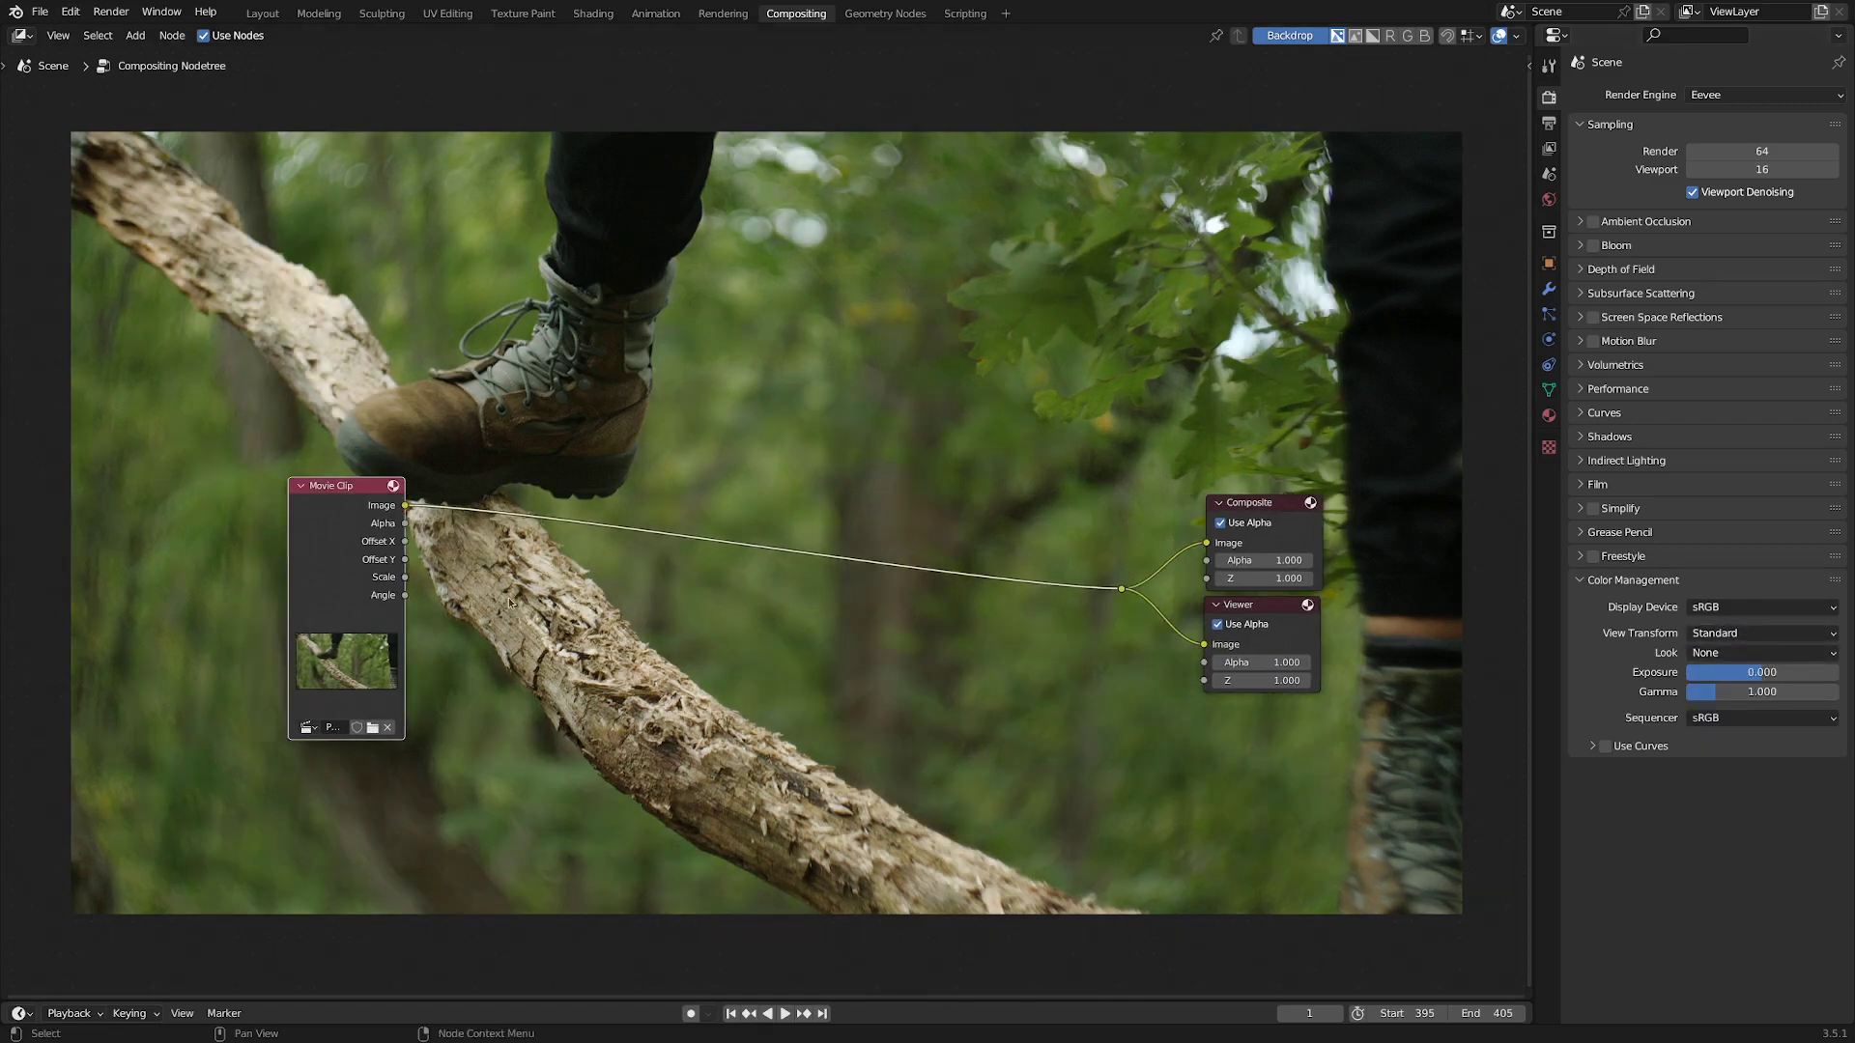
{"action": "scroll", "coordinate": [746, 473], "scroll_direction": "right", "scroll_amount": 1, "text": "ctrl"}
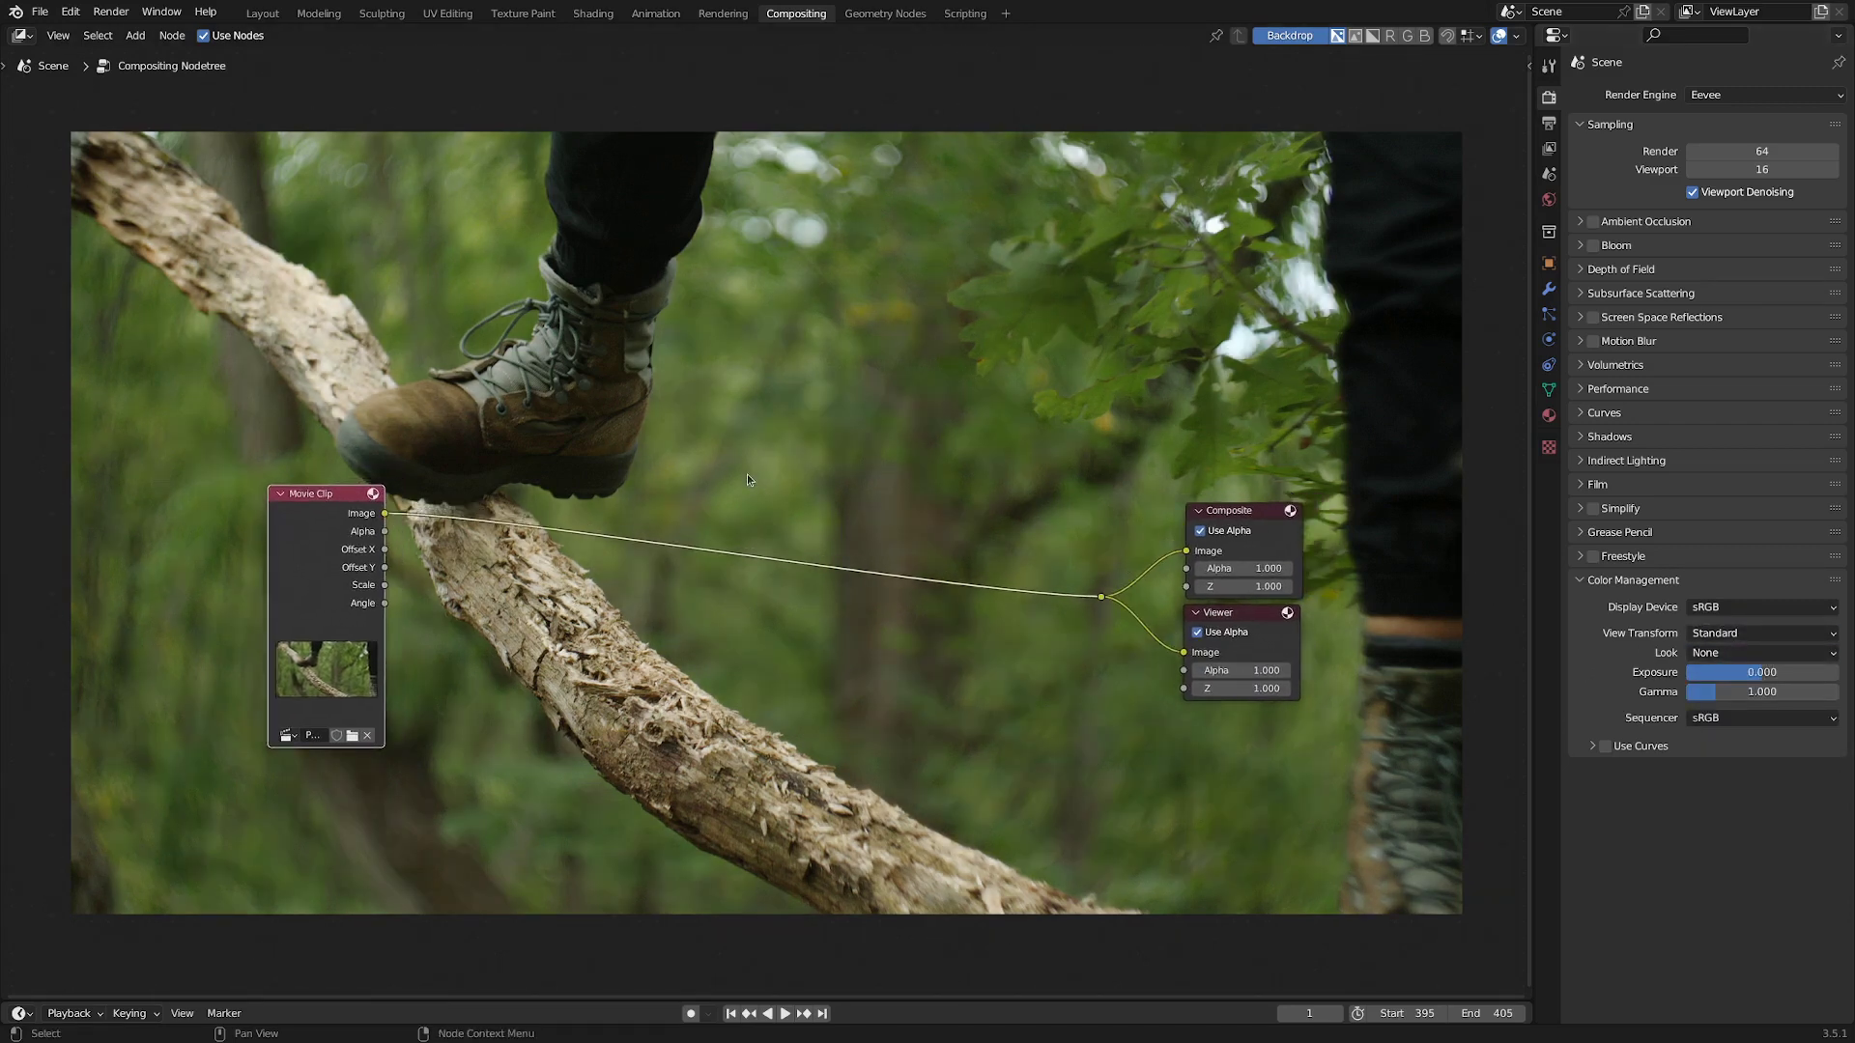
Render the current frame and switch the displayed image to the Viewer Node
{"action": "key", "text": "F12"}
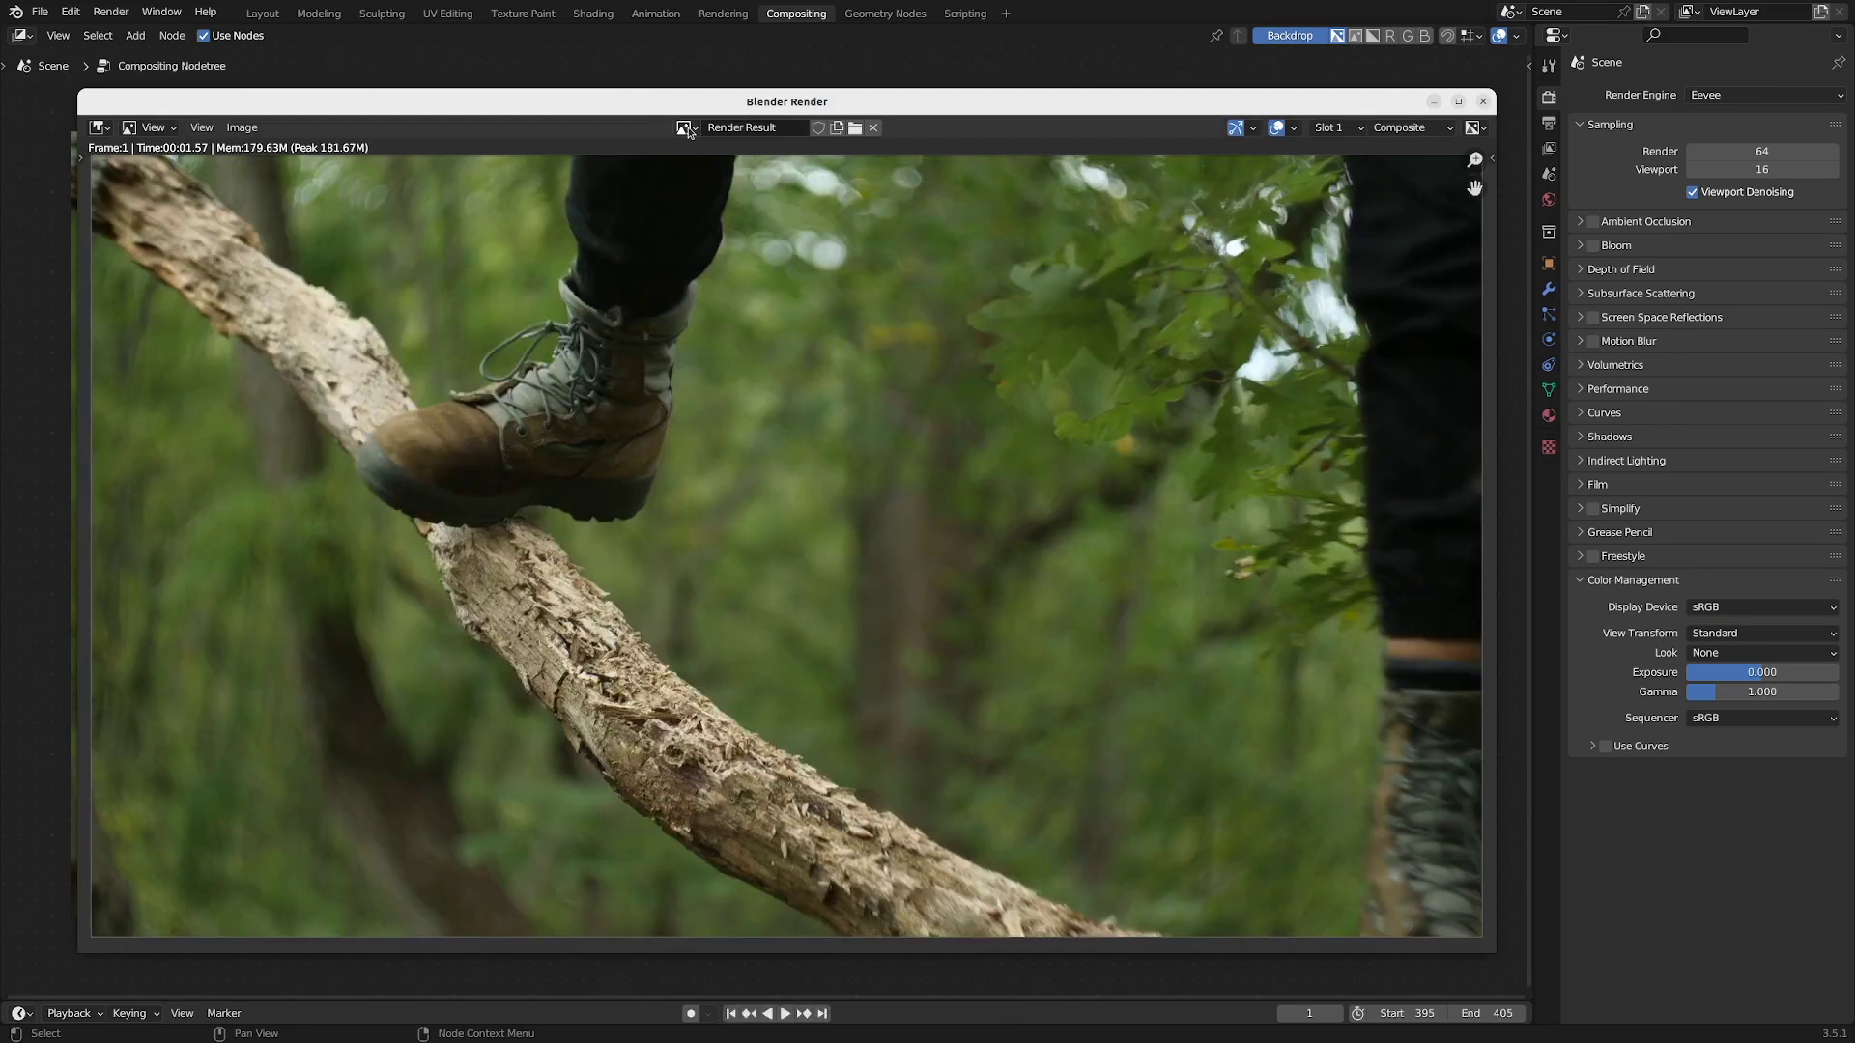
{"action": "left_click", "coordinate": [688, 129]}
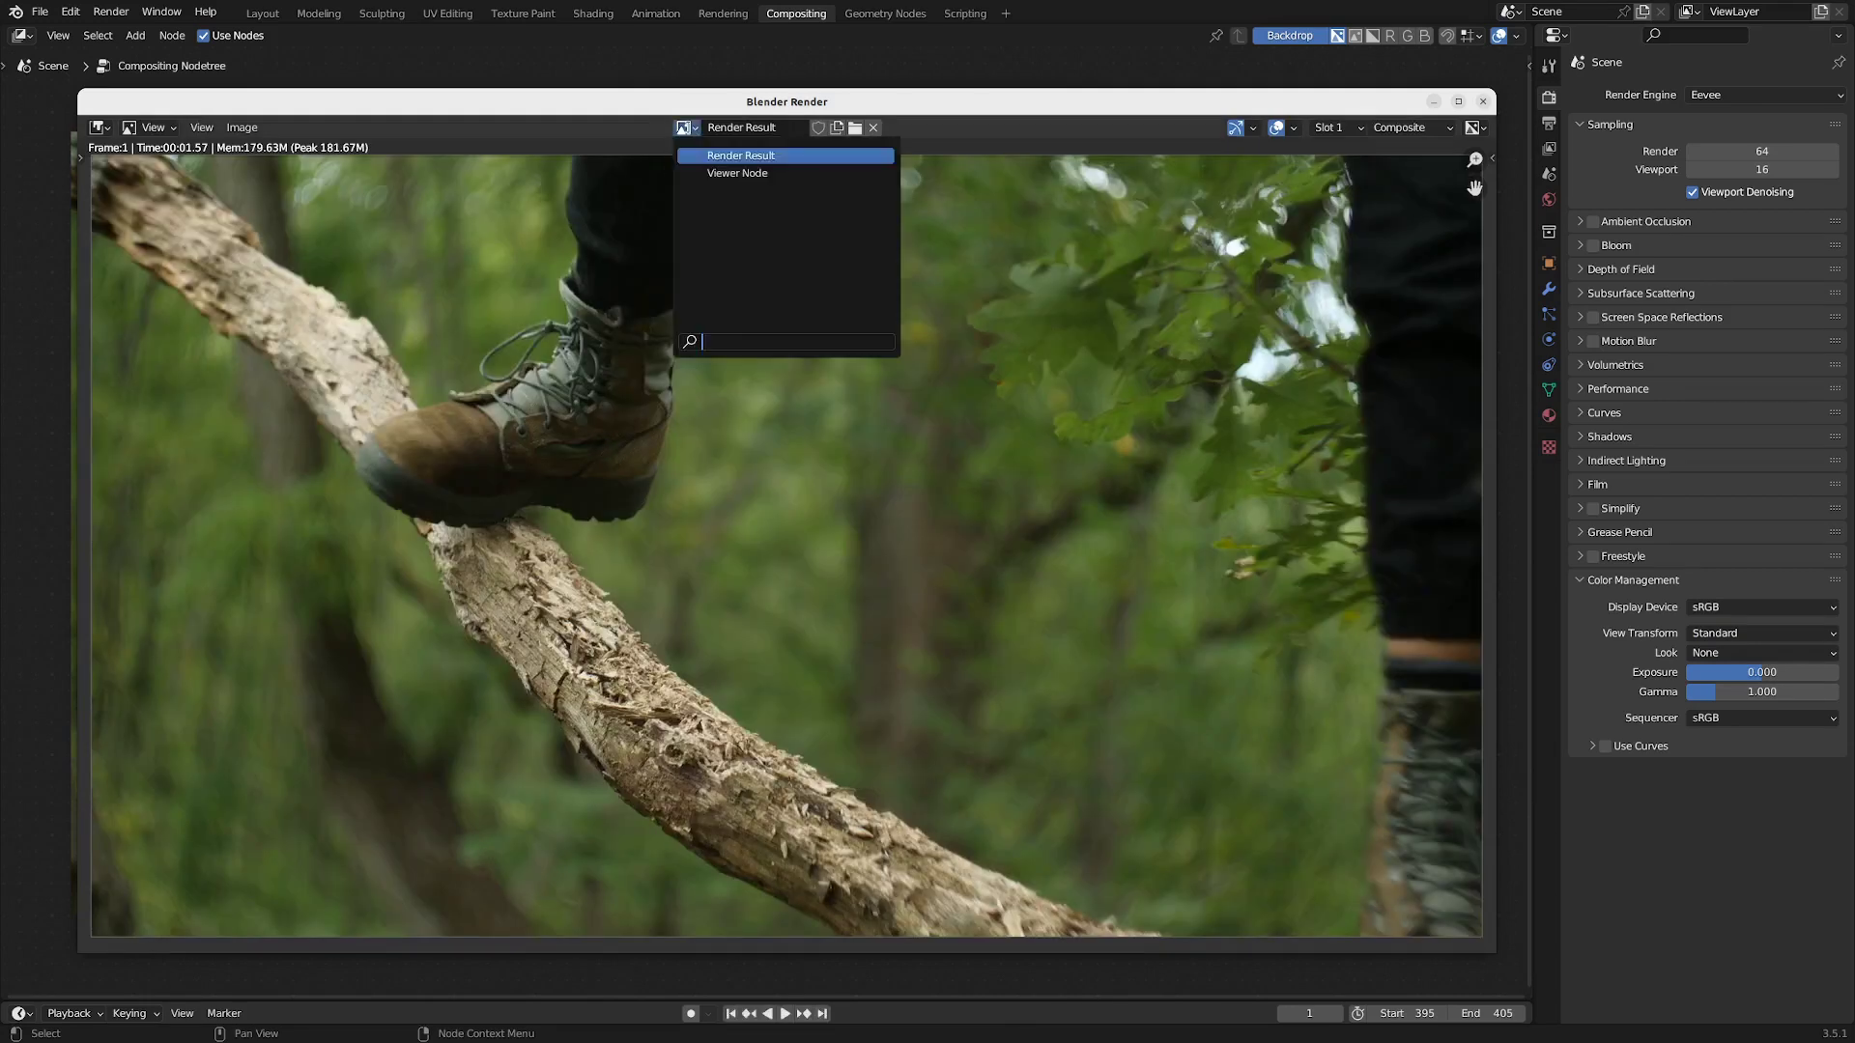
{"action": "left_click", "coordinate": [733, 174]}
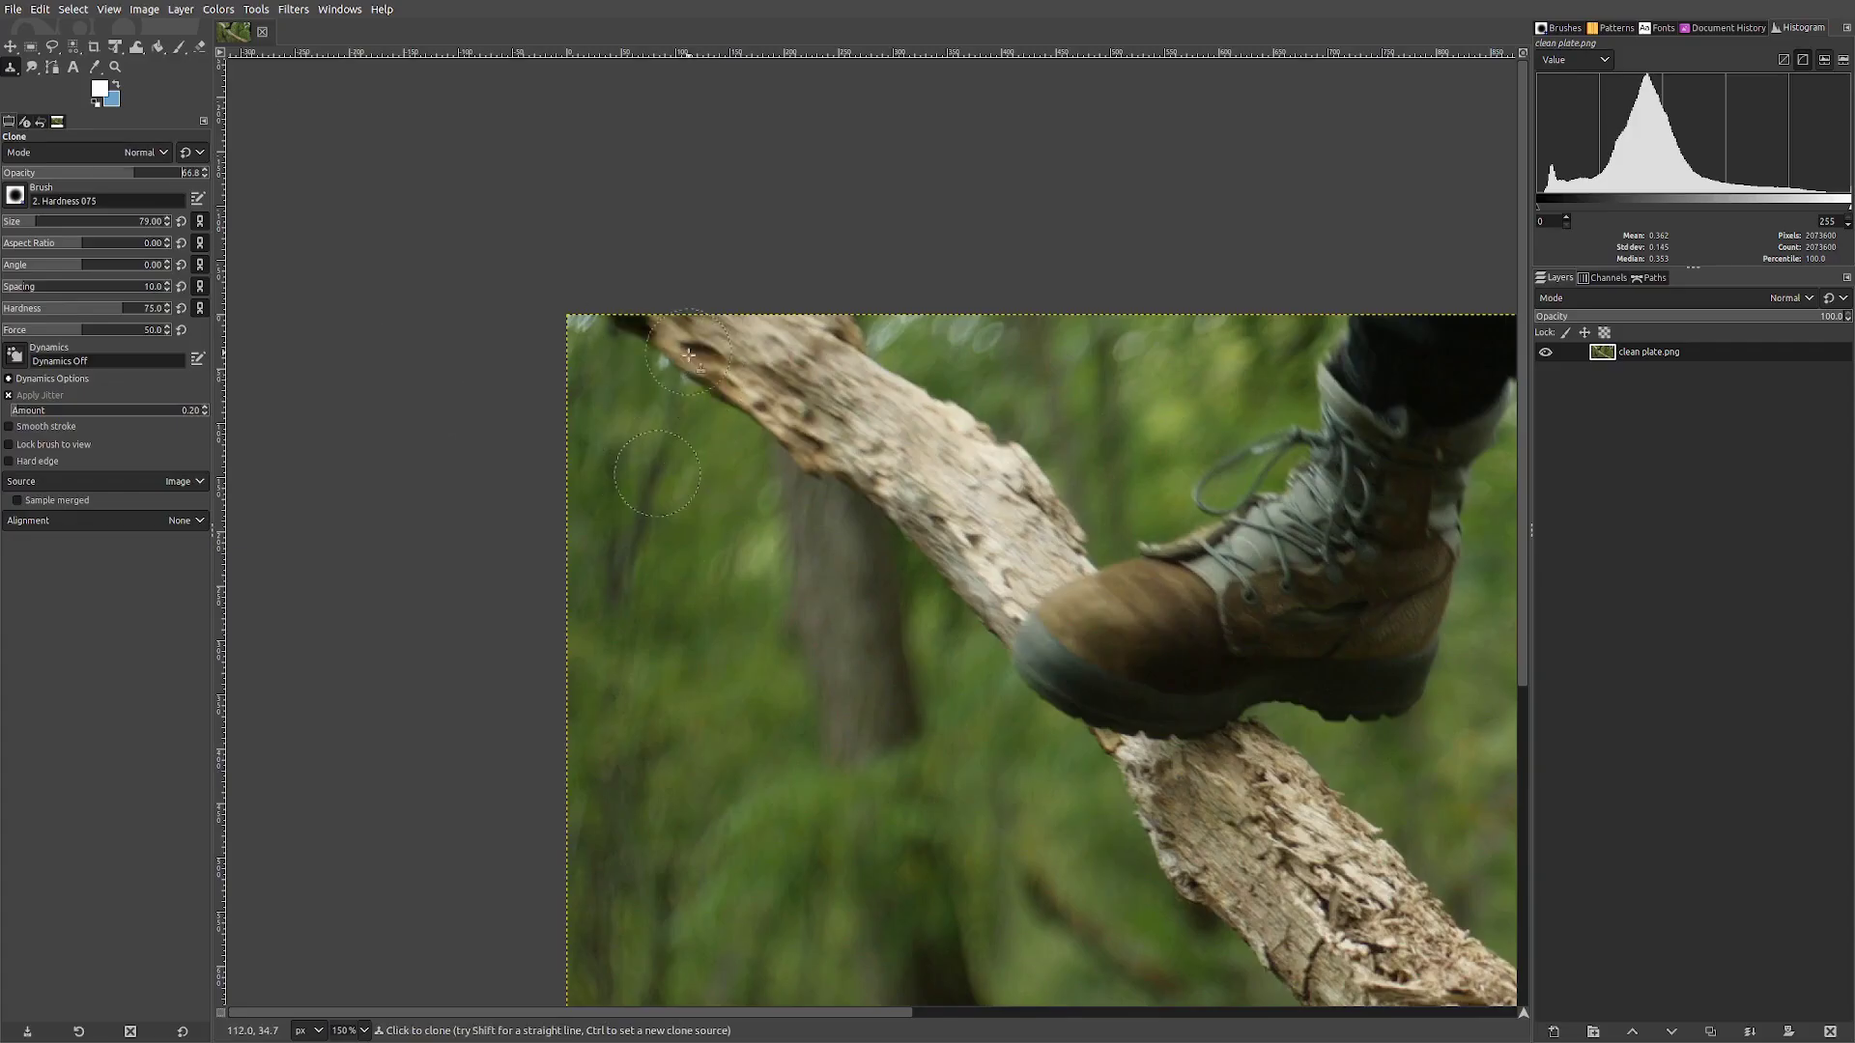
Switch to GIMP and clone background foliage over the upper end of the branch in clean plate.png
{"action": "mouse_move", "coordinate": [676, 367]}
{"action": "left_mouse_down"}
{"action": "mouse_move", "coordinate": [599, 386]}
{"action": "mouse_move", "coordinate": [763, 425]}
{"action": "mouse_move", "coordinate": [814, 361]}
{"action": "mouse_move", "coordinate": [874, 435]}
{"action": "mouse_move", "coordinate": [947, 406]}
{"action": "mouse_move", "coordinate": [922, 406]}
{"action": "mouse_move", "coordinate": [966, 440]}
{"action": "left_mouse_up"}
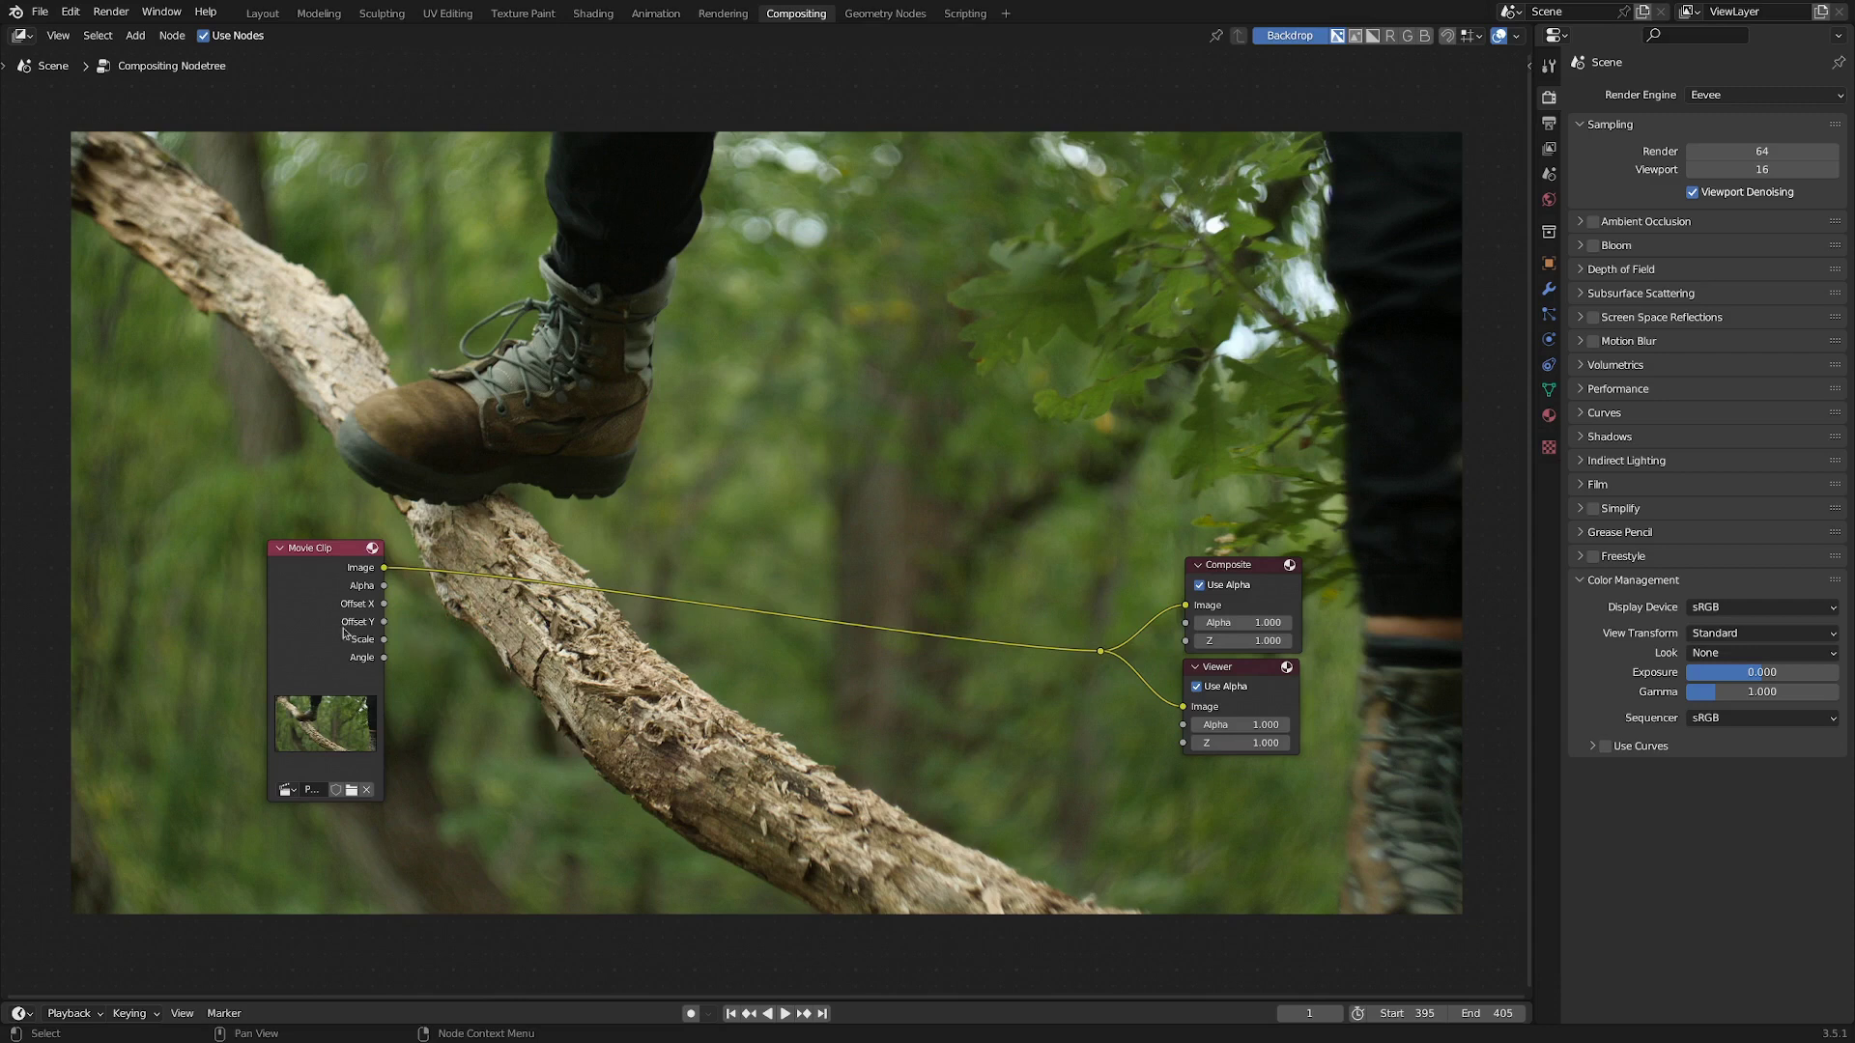
In Blender's compositor, move the Movie Clip node up and add an Image node below it for the clean plate
{"action": "left_click_drag", "start_coordinate": [343, 632], "coordinate": [233, 328]}
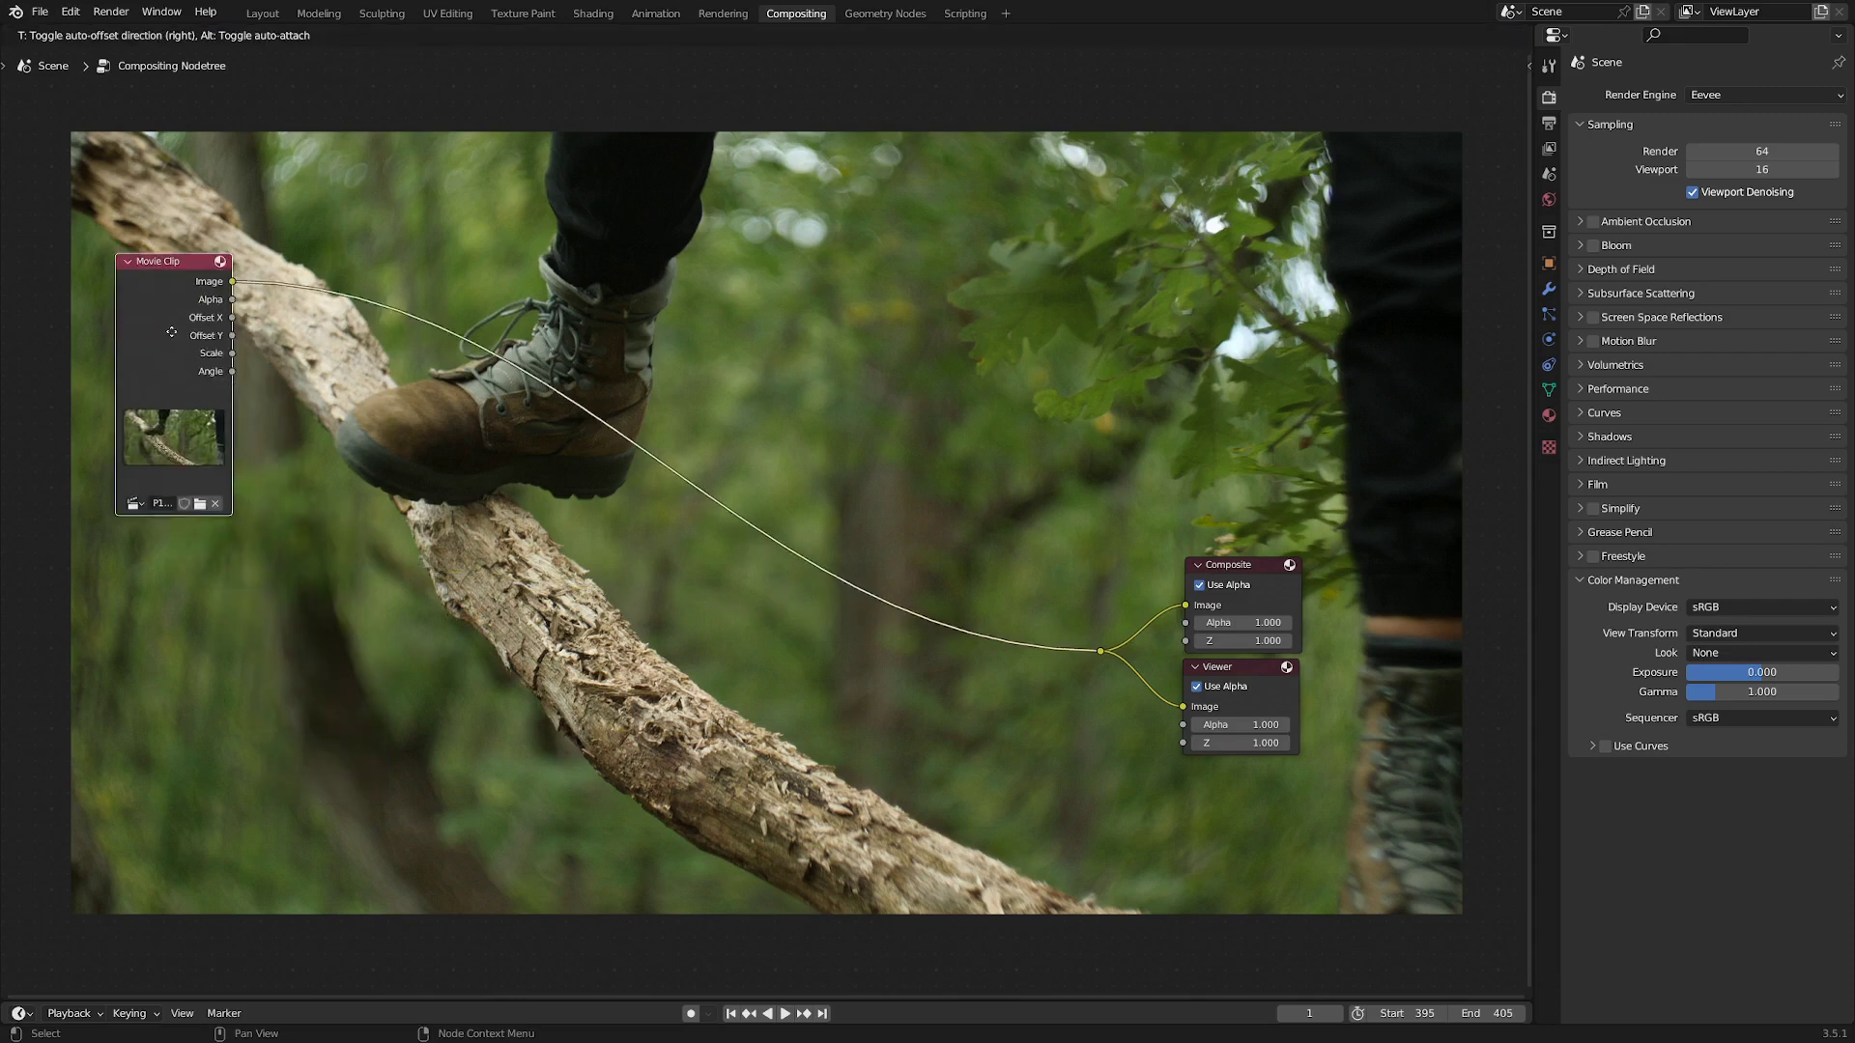
{"action": "key", "text": "shift+a"}
{"action": "mouse_move", "coordinate": [478, 626]}
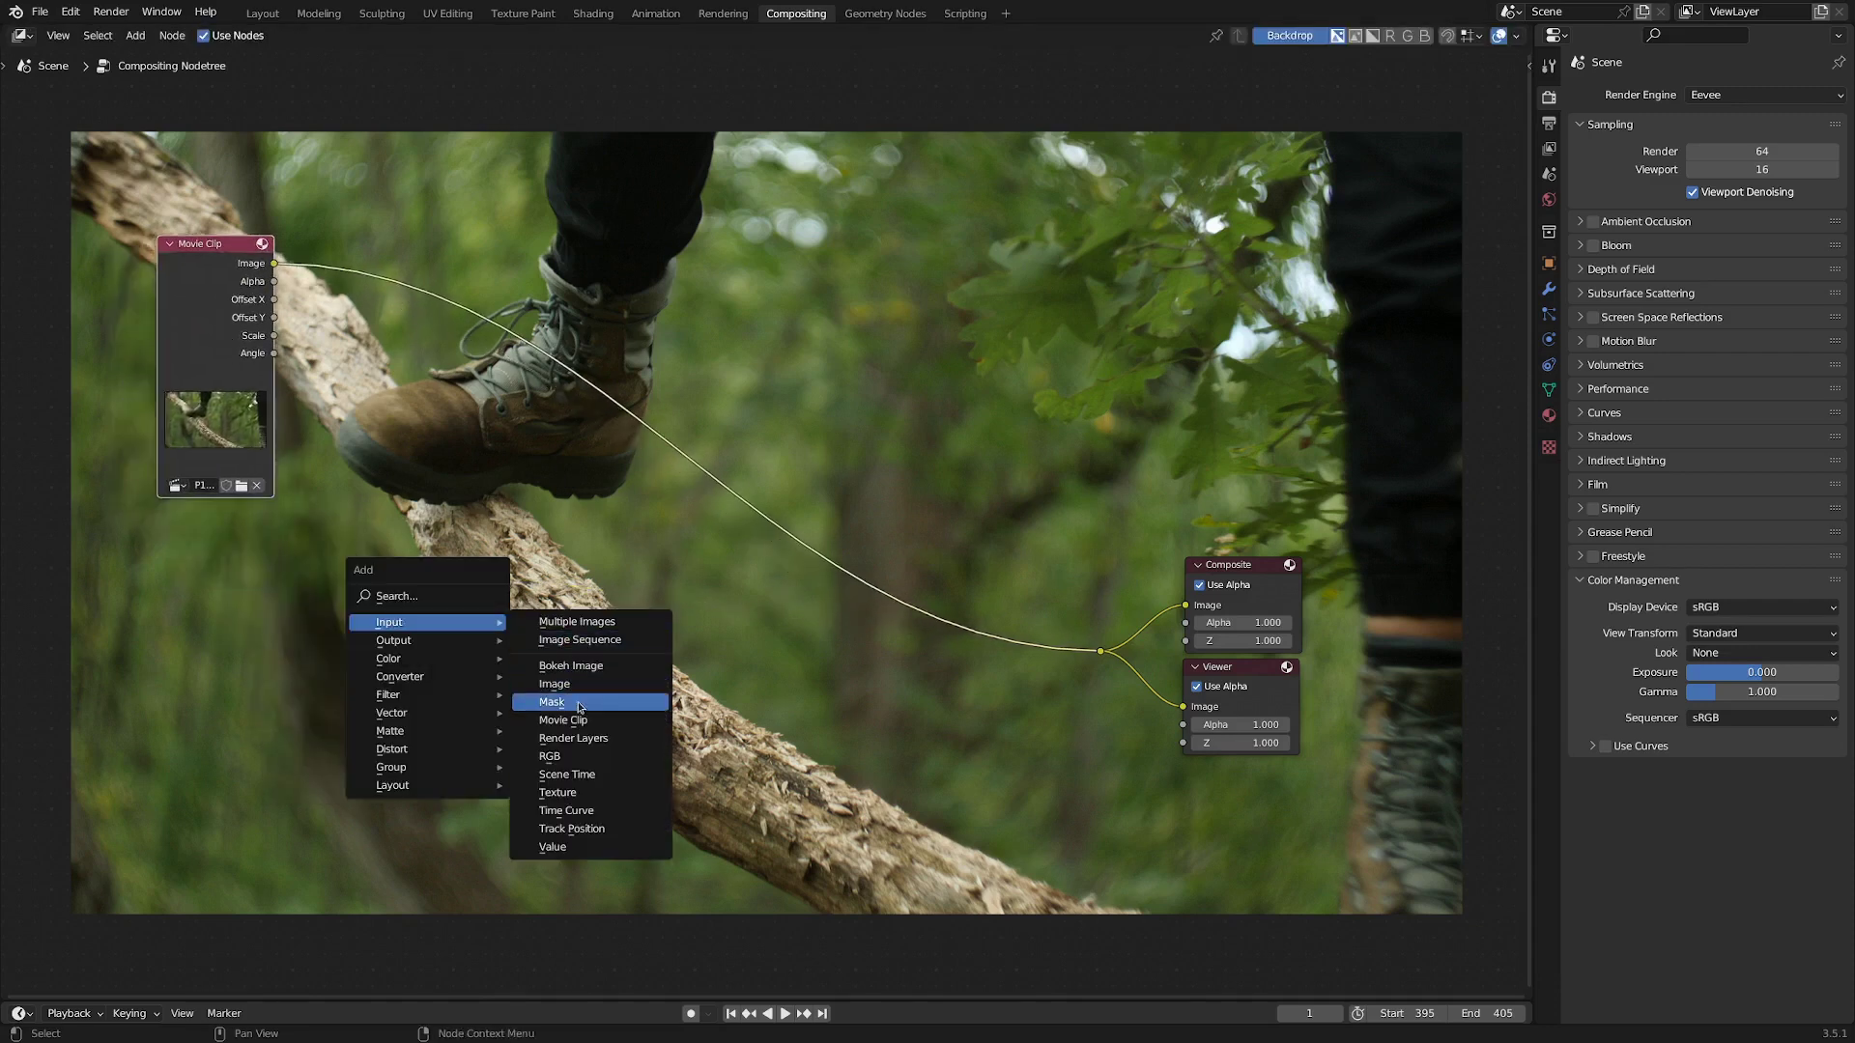
{"action": "left_click", "coordinate": [555, 684]}
{"action": "left_click", "coordinate": [155, 538]}
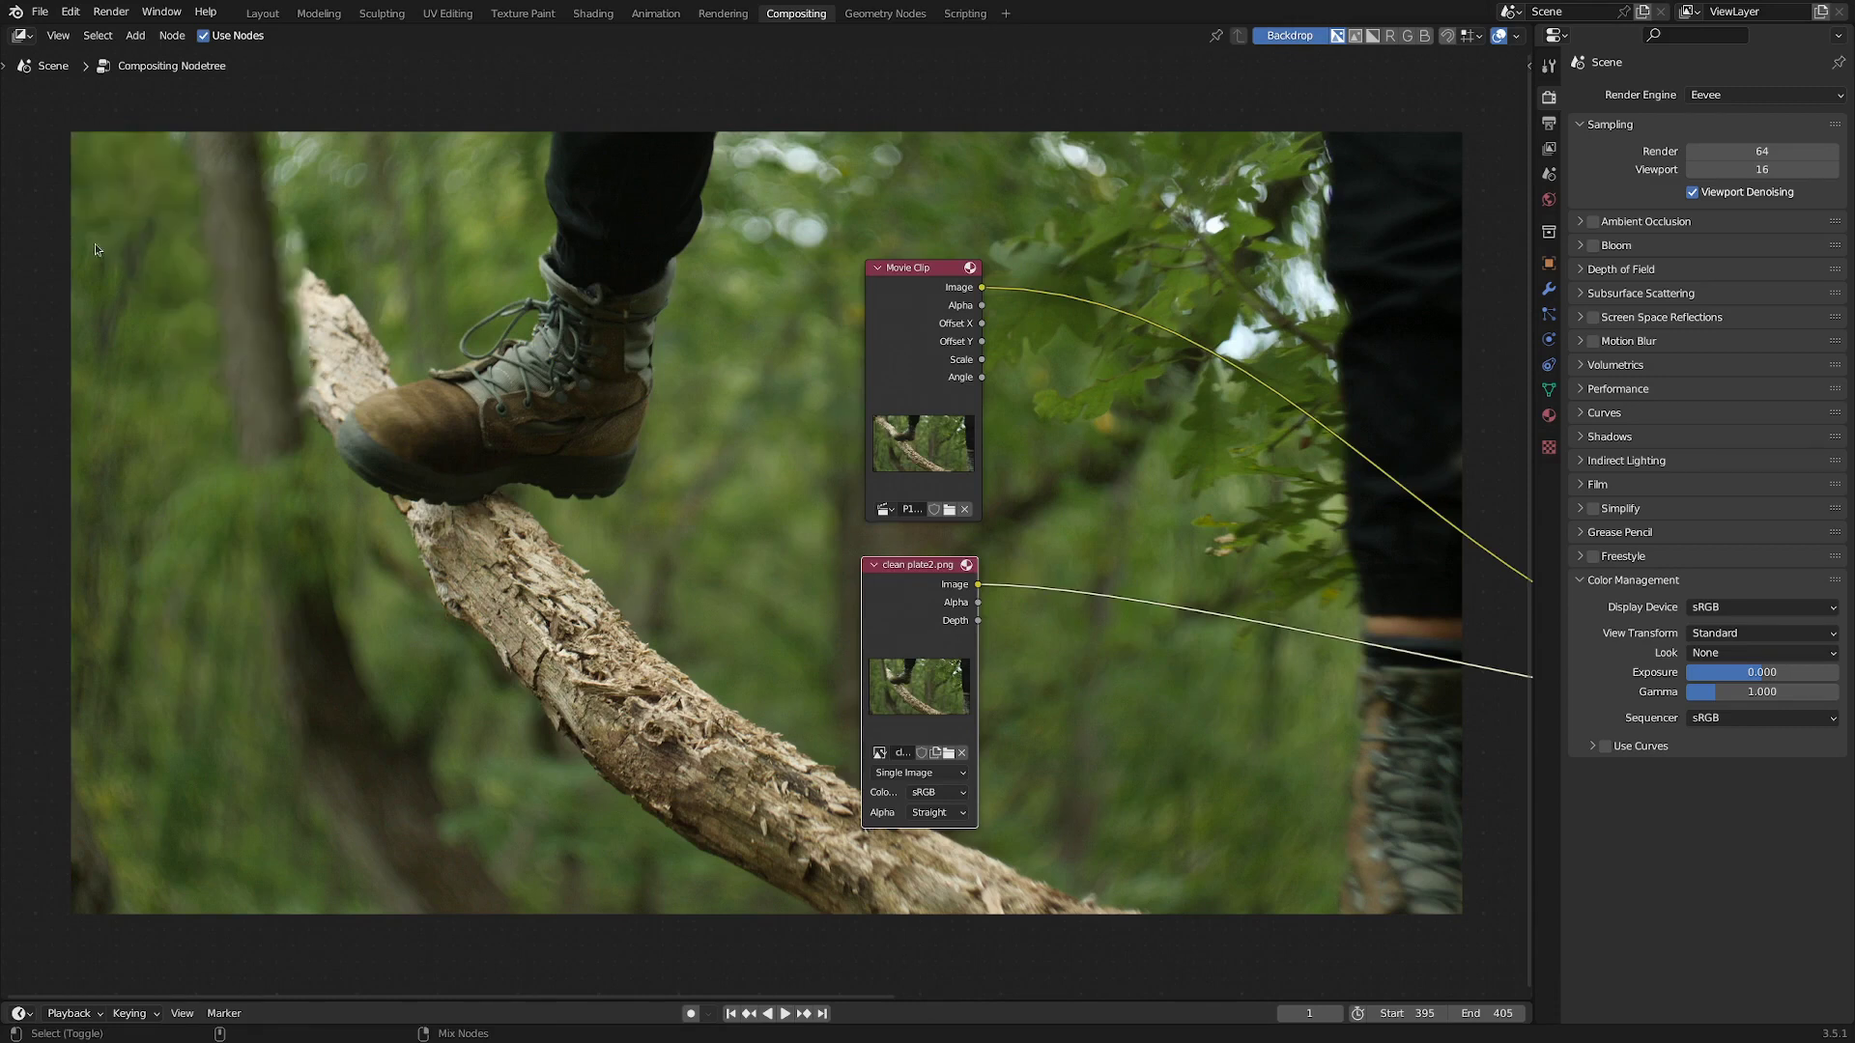
Turn the Layout workspace's 3D viewport into a Movie Clip Editor and load the clip P1199282.MOV
{"action": "left_click", "coordinate": [262, 12]}
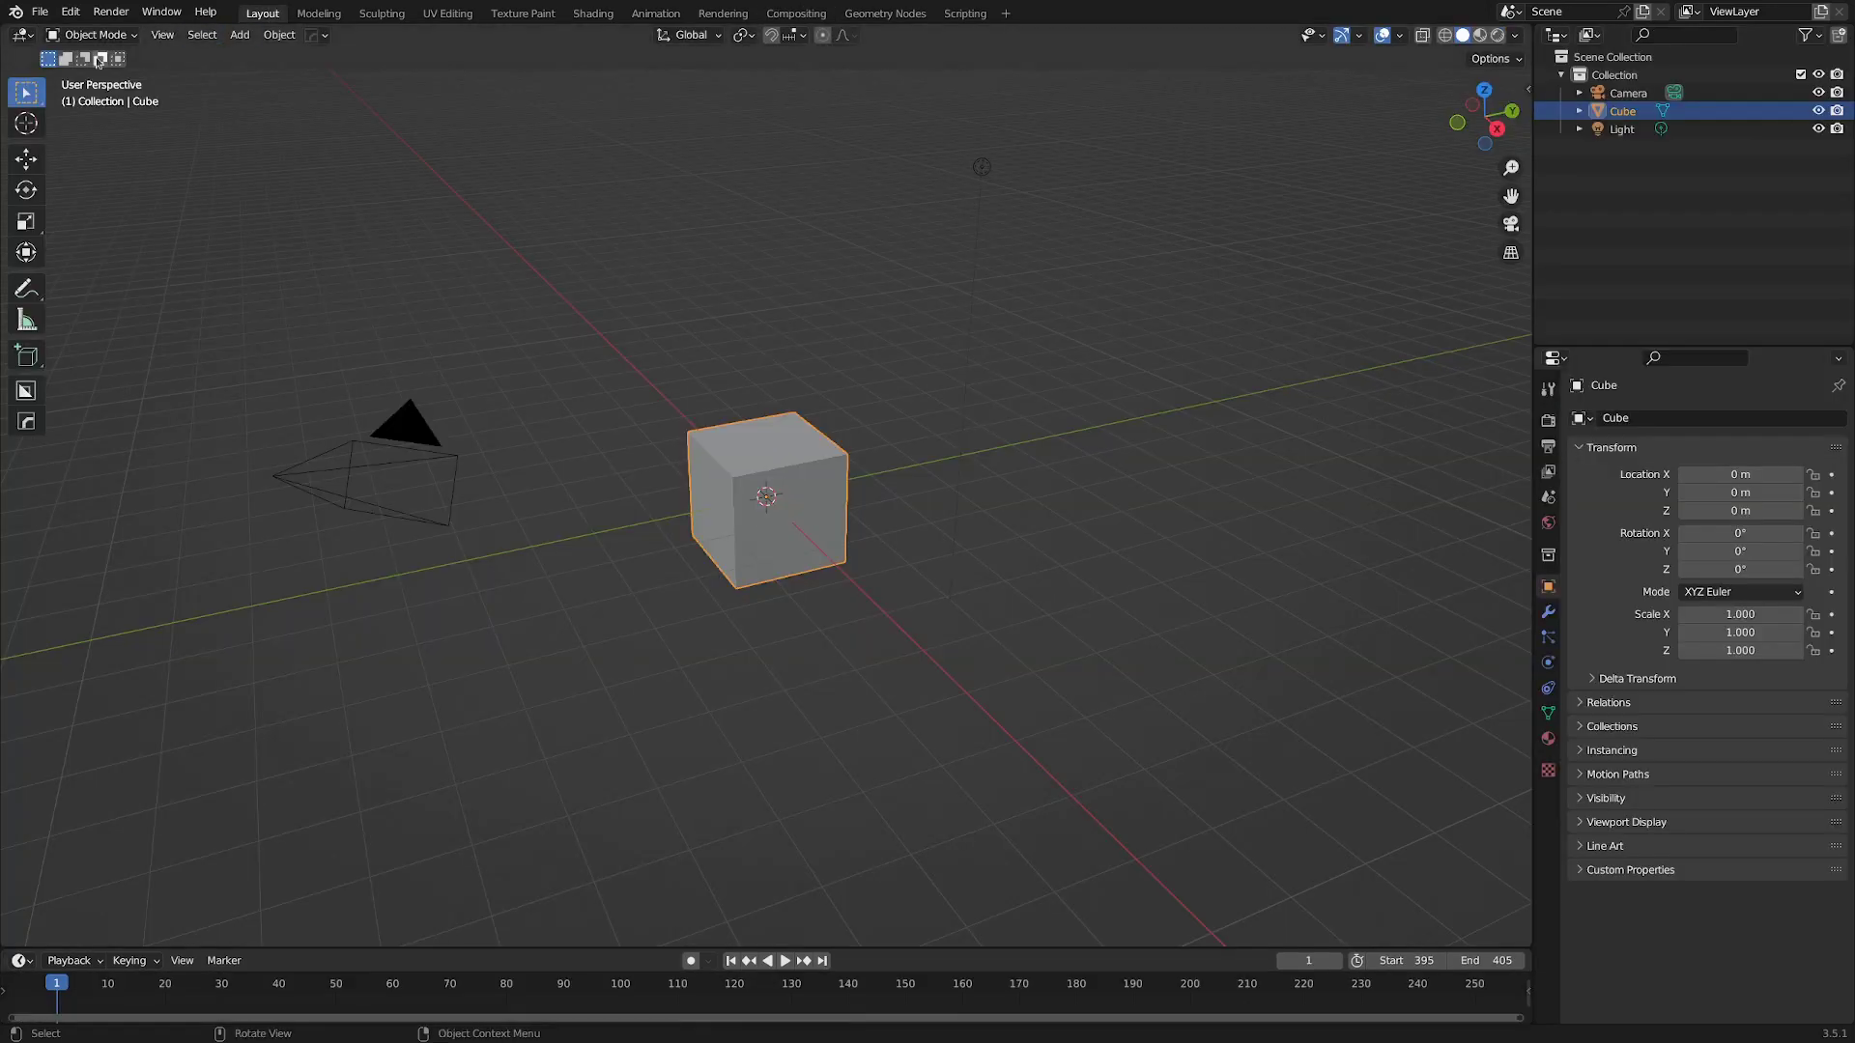
{"action": "left_click", "coordinate": [21, 35]}
{"action": "left_click", "coordinate": [53, 242]}
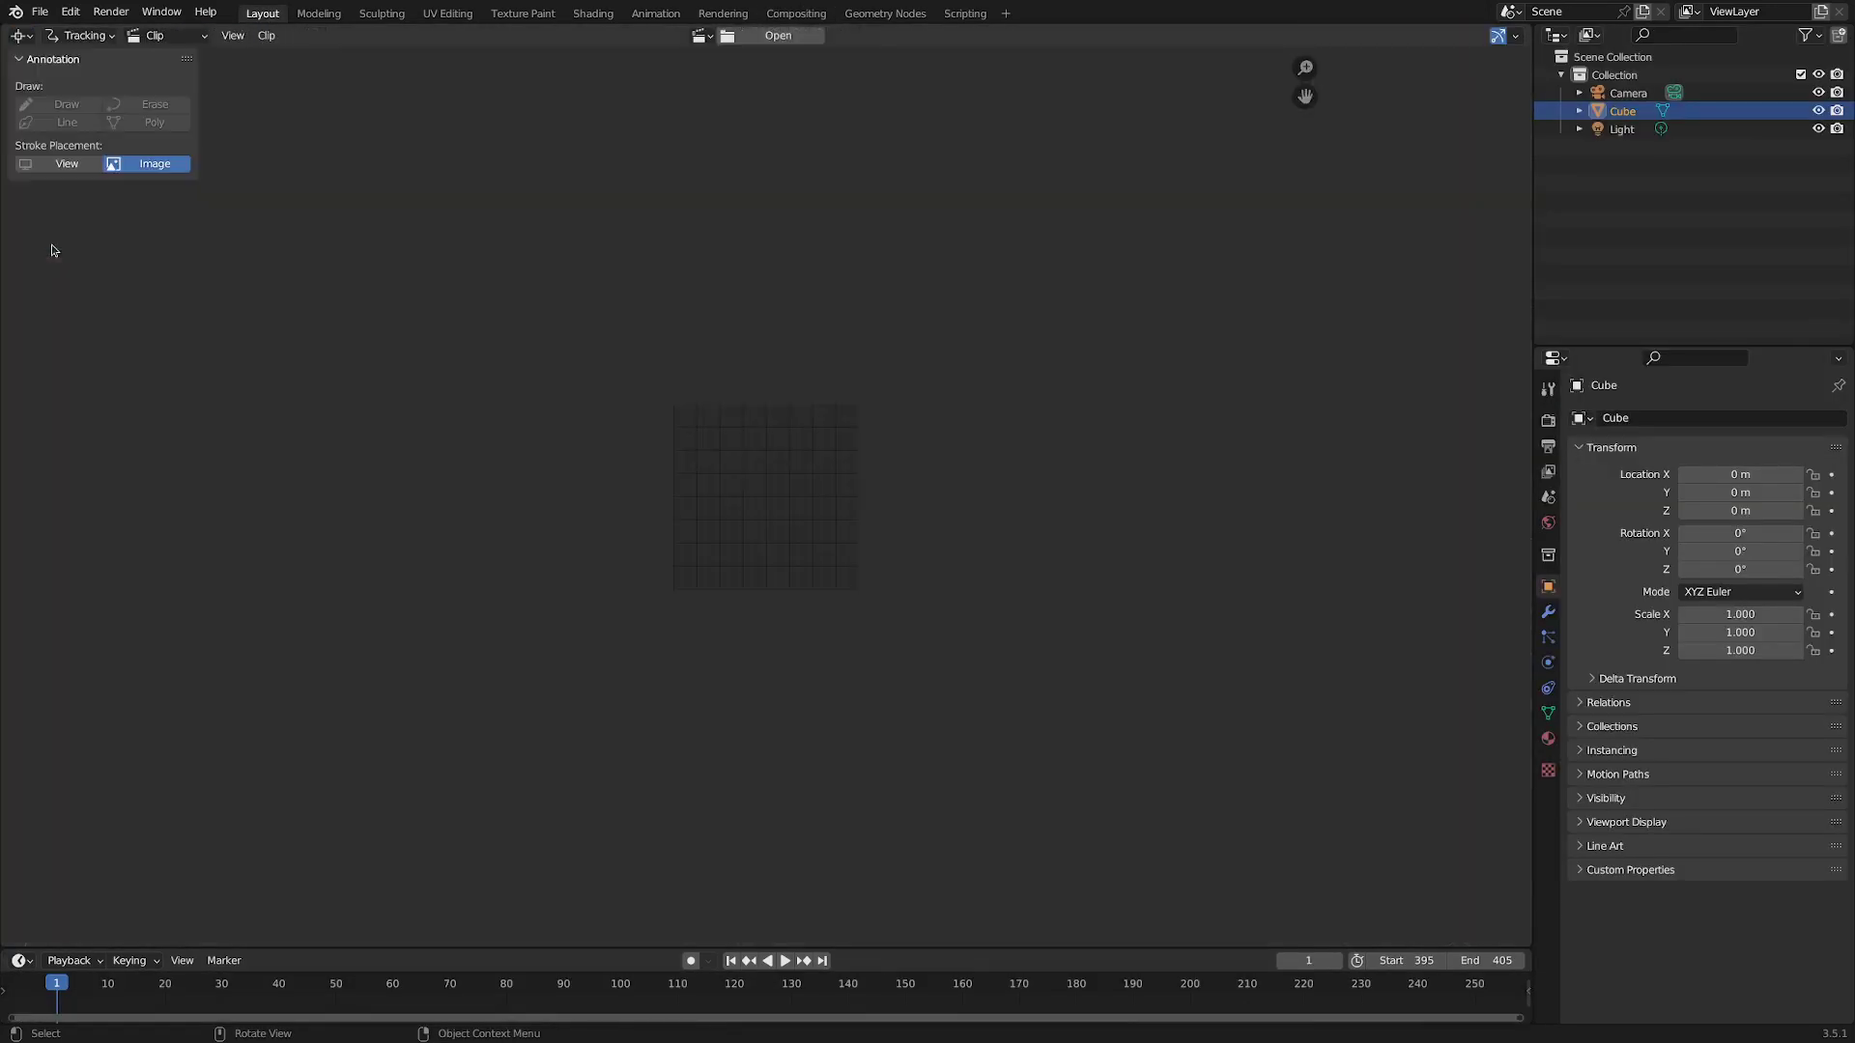
{"action": "left_click", "coordinate": [698, 36]}
{"action": "left_click", "coordinate": [706, 63]}
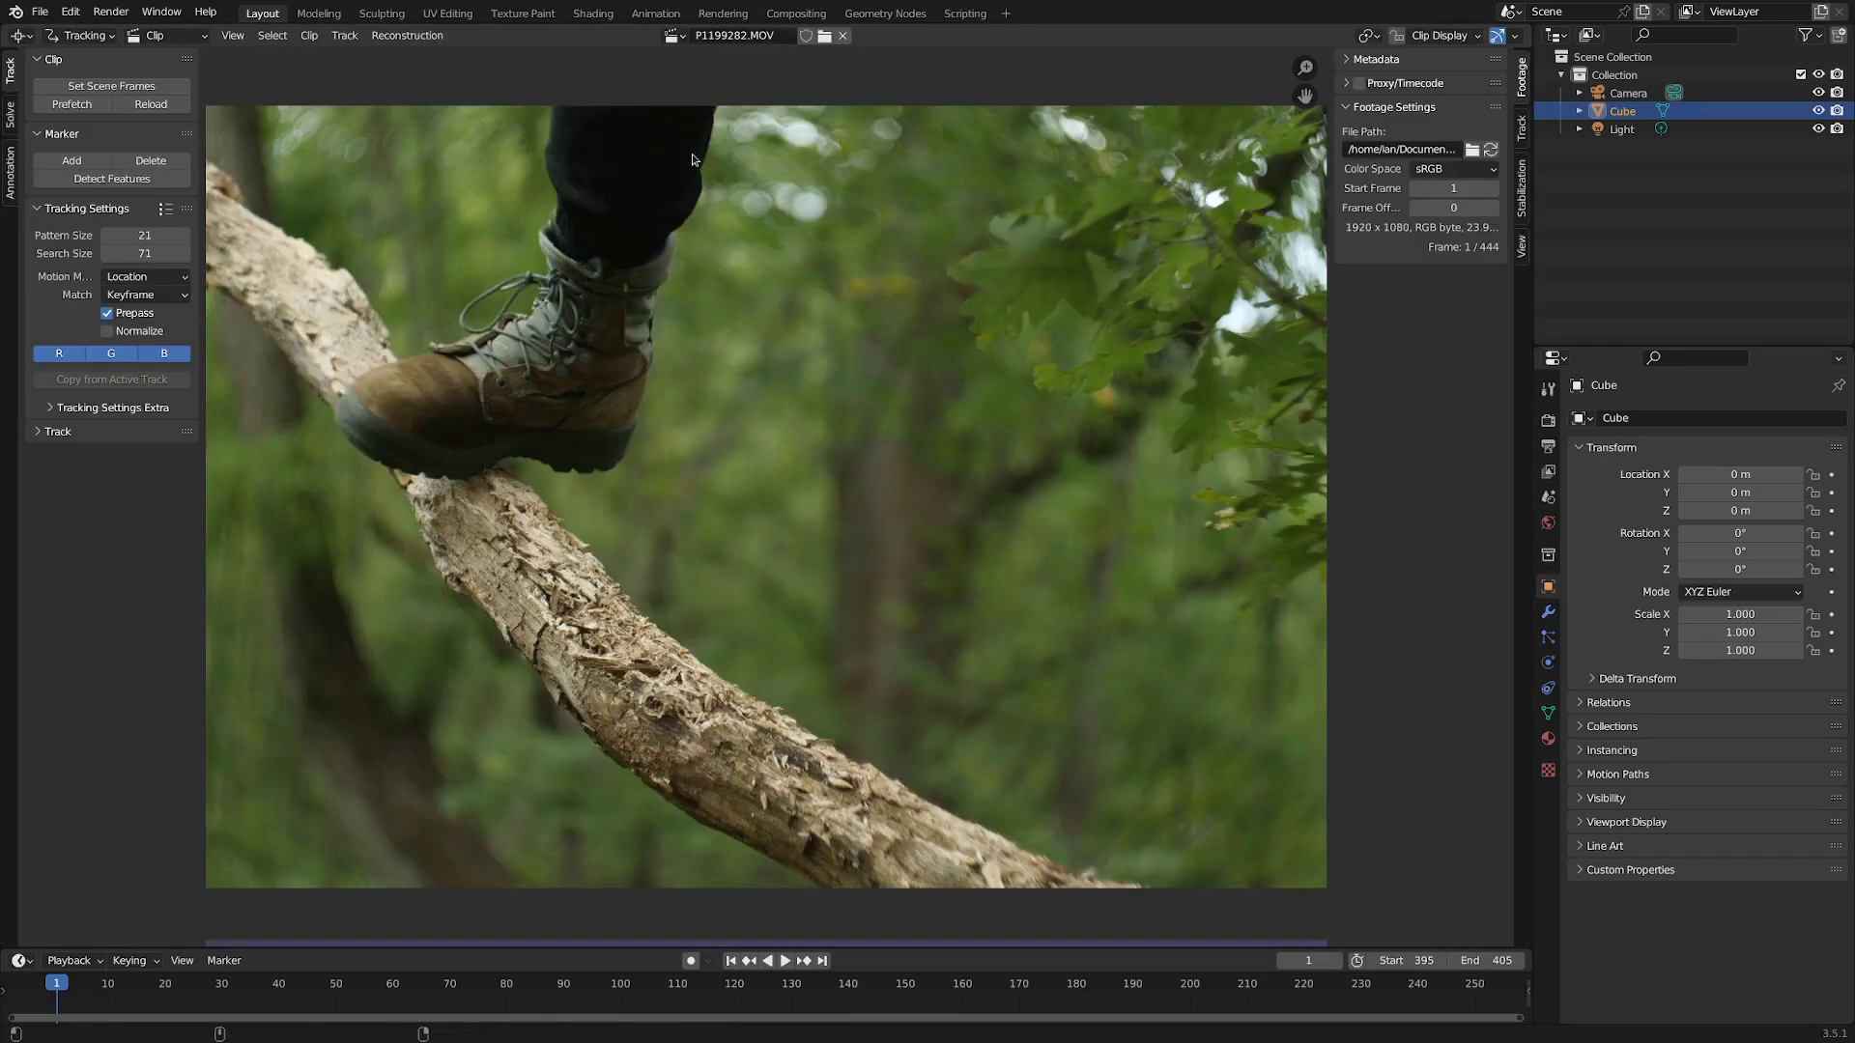
Draw a closed mask spline around the blurred, broken-off branch piece at frame 400 and adjust its points
{"action": "scroll", "coordinate": [692, 154], "scroll_direction": "down", "scroll_amount": 5}
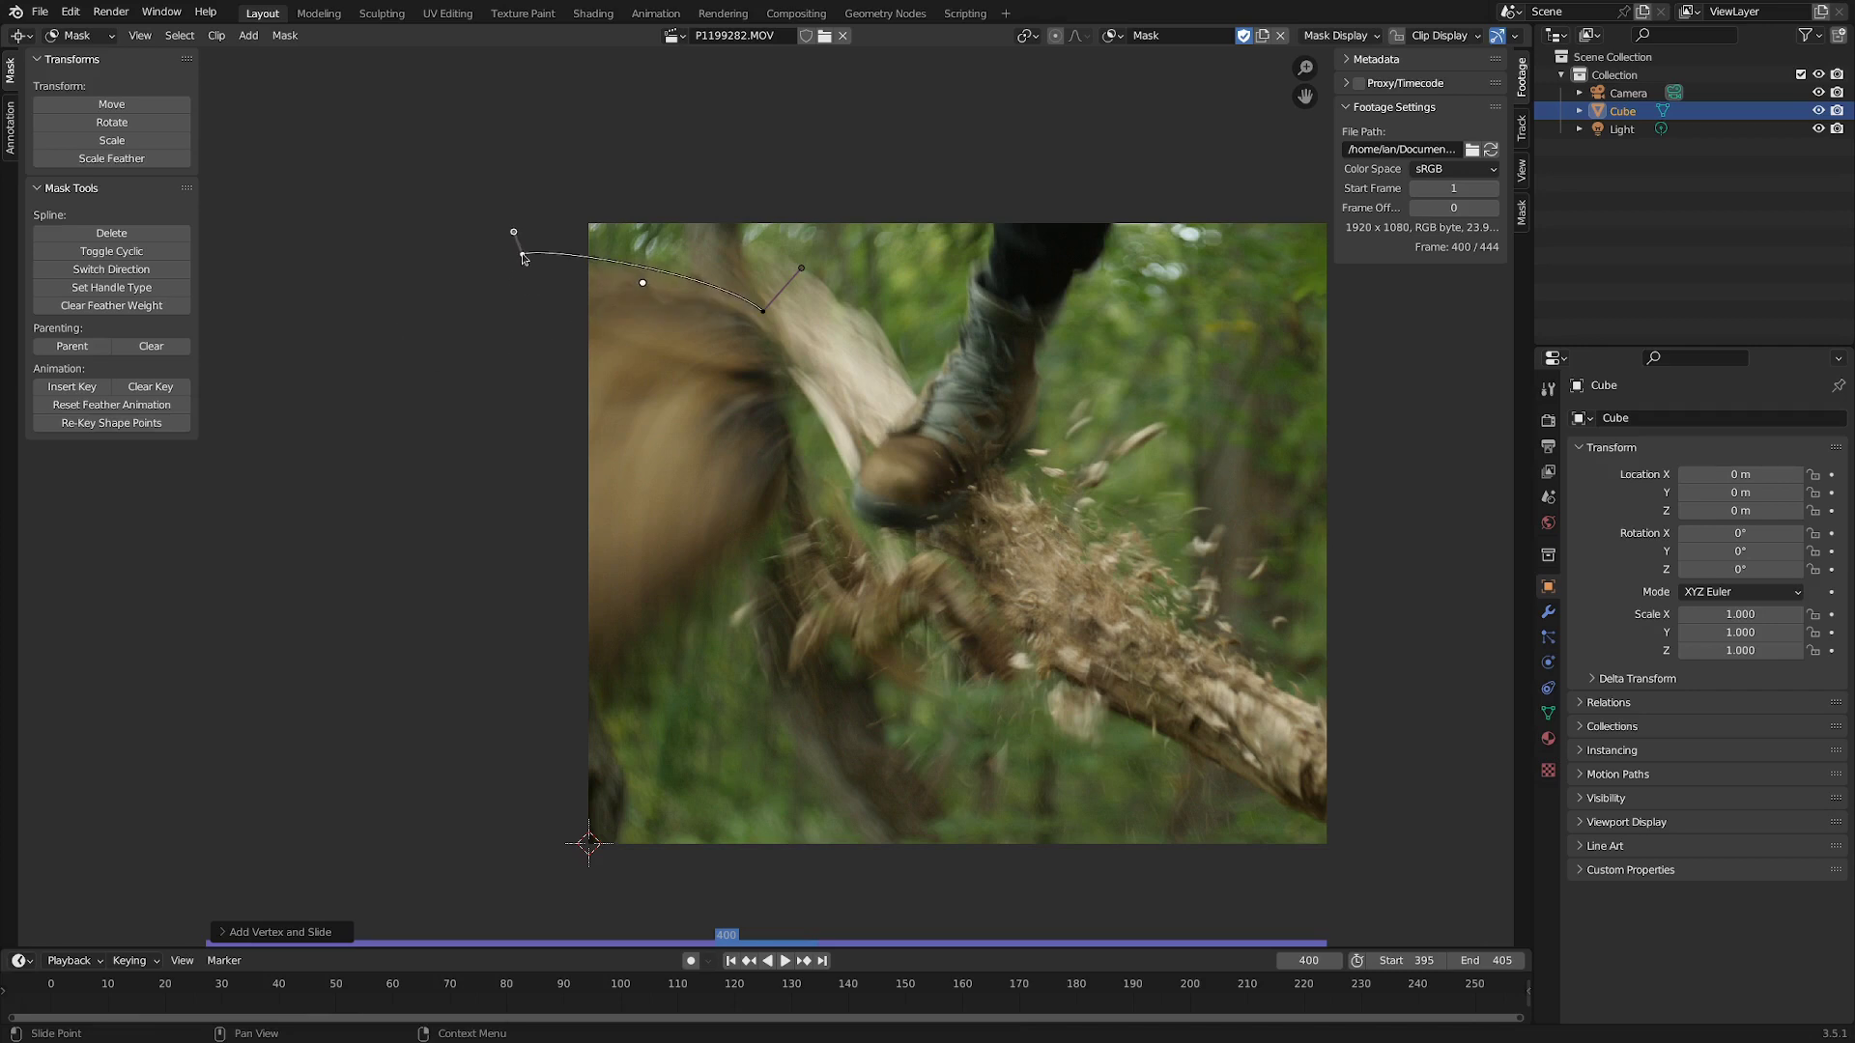
{"action": "left_click_drag", "start_coordinate": [480, 725], "coordinate": [635, 713], "text": "ctrl"}
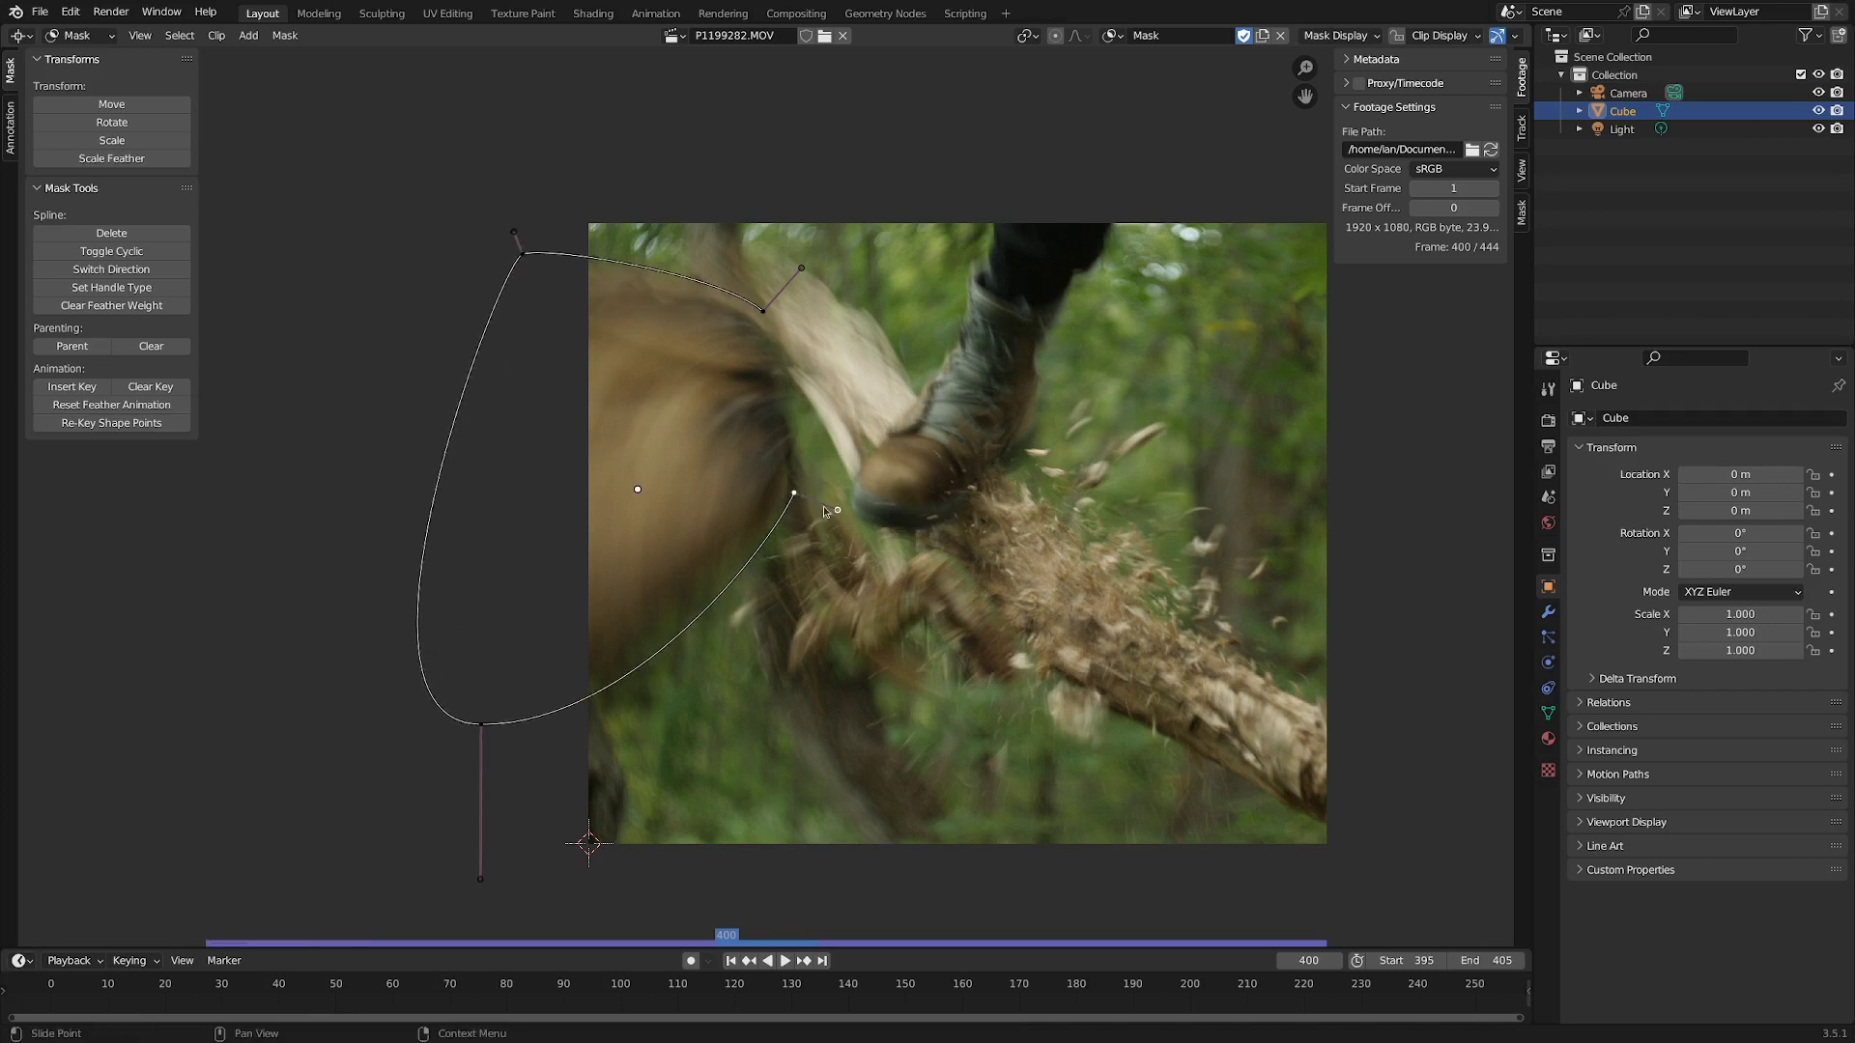
{"action": "key", "text": "alt+c"}
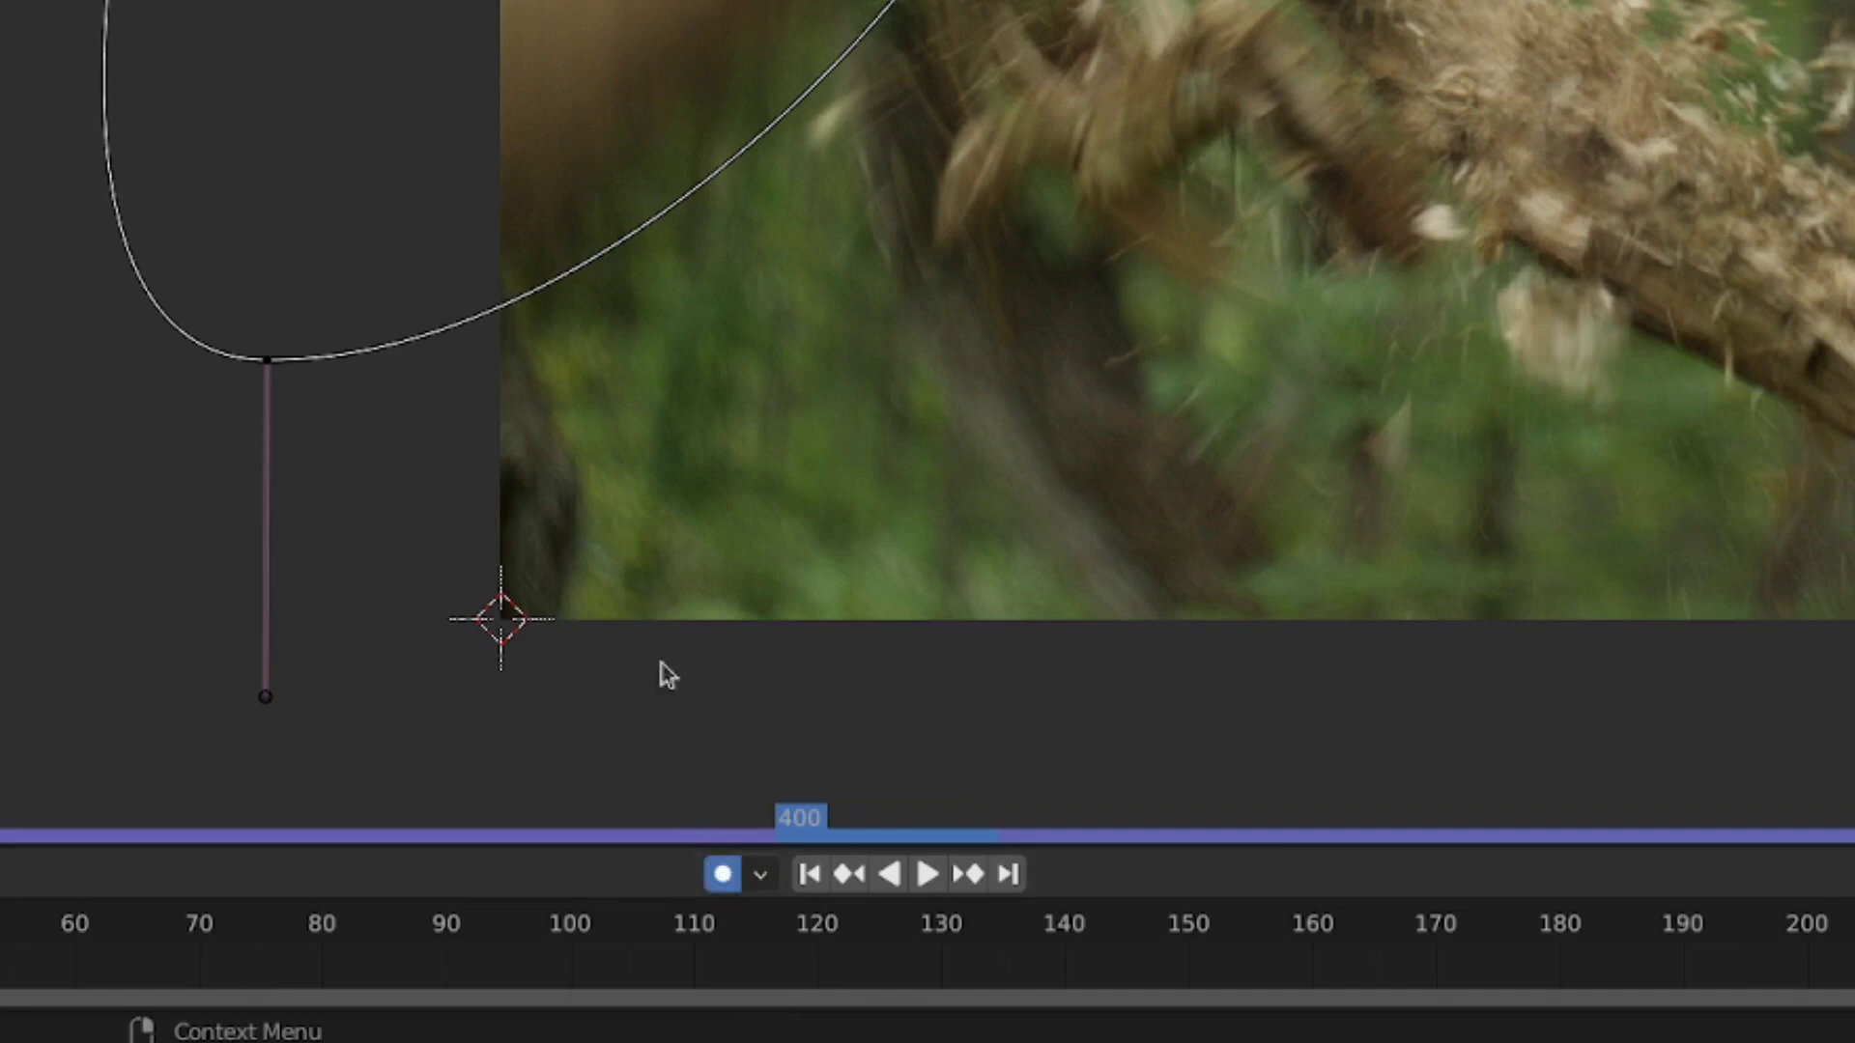
{"action": "left_click_drag", "start_coordinate": [256, 361], "coordinate": [247, 365]}
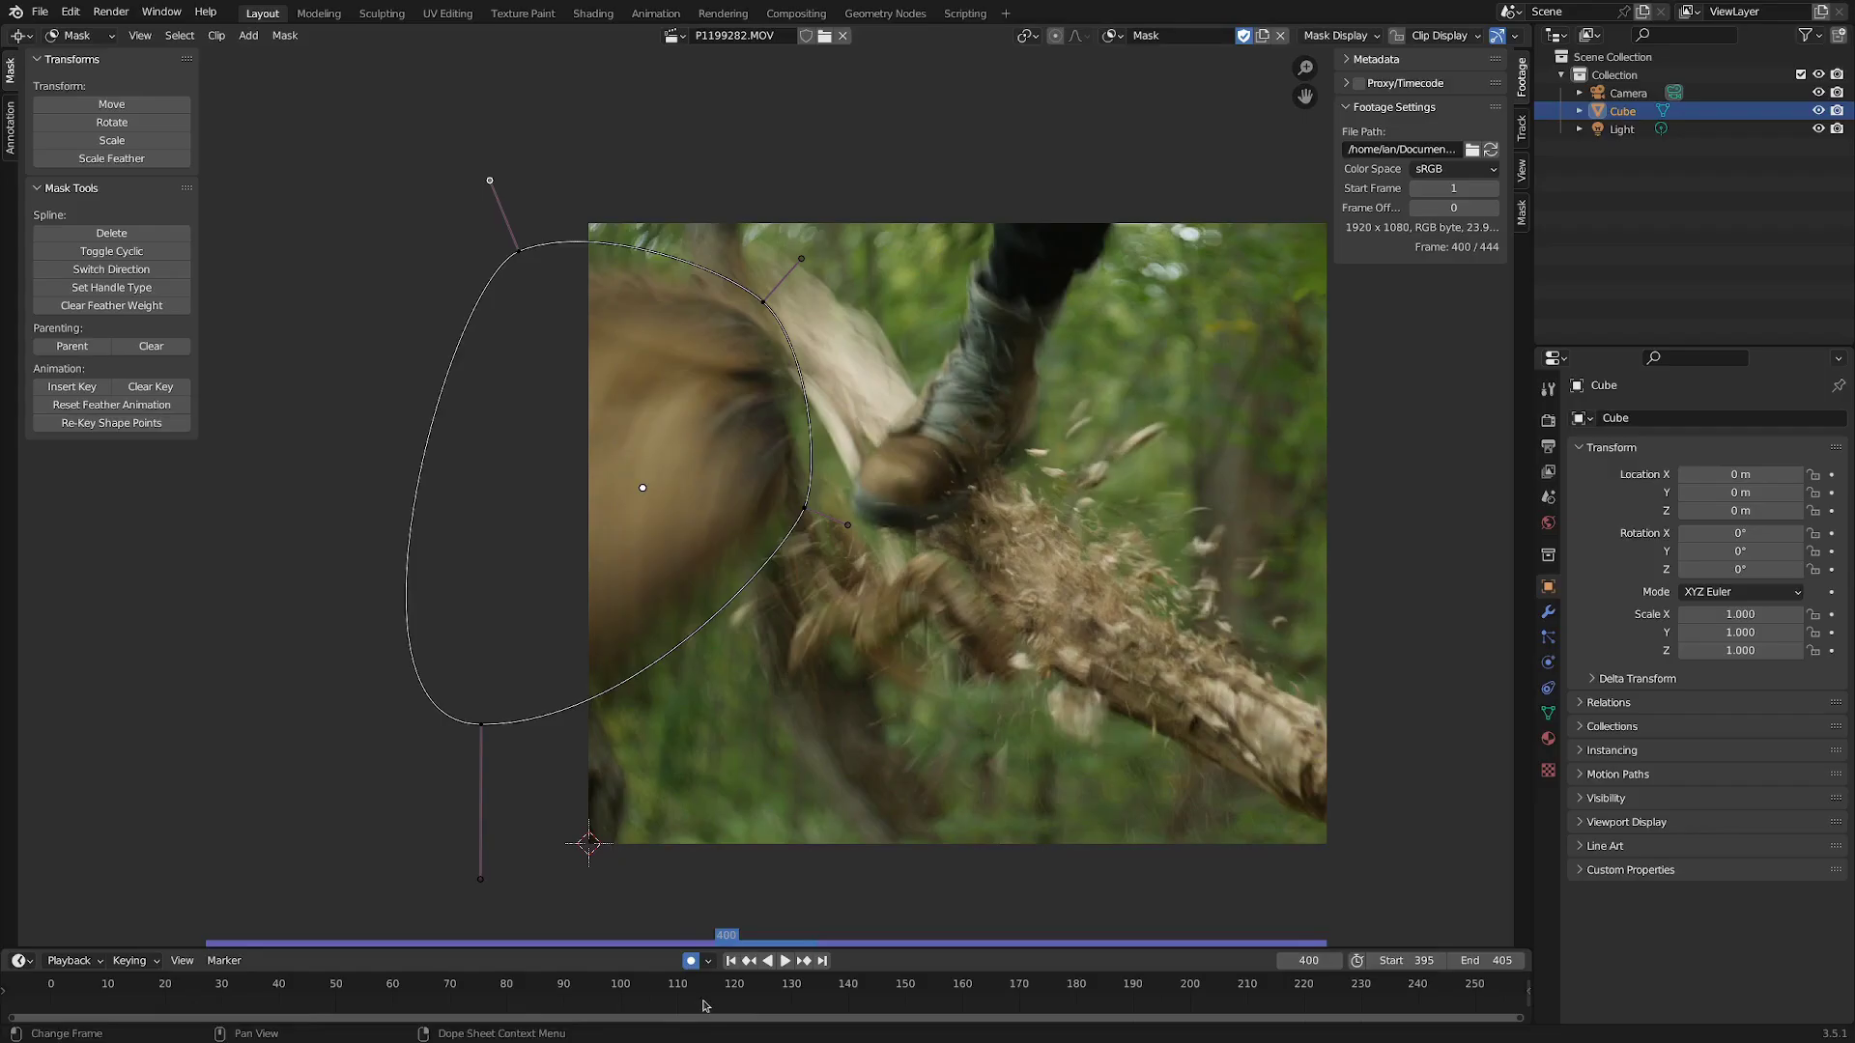
At frame 401, move the mask down with the falling branch piece and refine its lower points
{"action": "key", "text": "Right"}
{"action": "left_click_drag", "start_coordinate": [641, 484], "coordinate": [626, 676]}
{"action": "left_click_drag", "start_coordinate": [794, 717], "coordinate": [759, 741]}
{"action": "left_click_drag", "start_coordinate": [464, 913], "coordinate": [482, 941]}
{"action": "middle_click_drag", "start_coordinate": [657, 763], "coordinate": [619, 590]}
At frames 402 and 403, reposition and reshape the mask to follow the branch piece out of the image
{"action": "key", "text": "Right"}
{"action": "left_click_drag", "start_coordinate": [592, 522], "coordinate": [617, 798]}
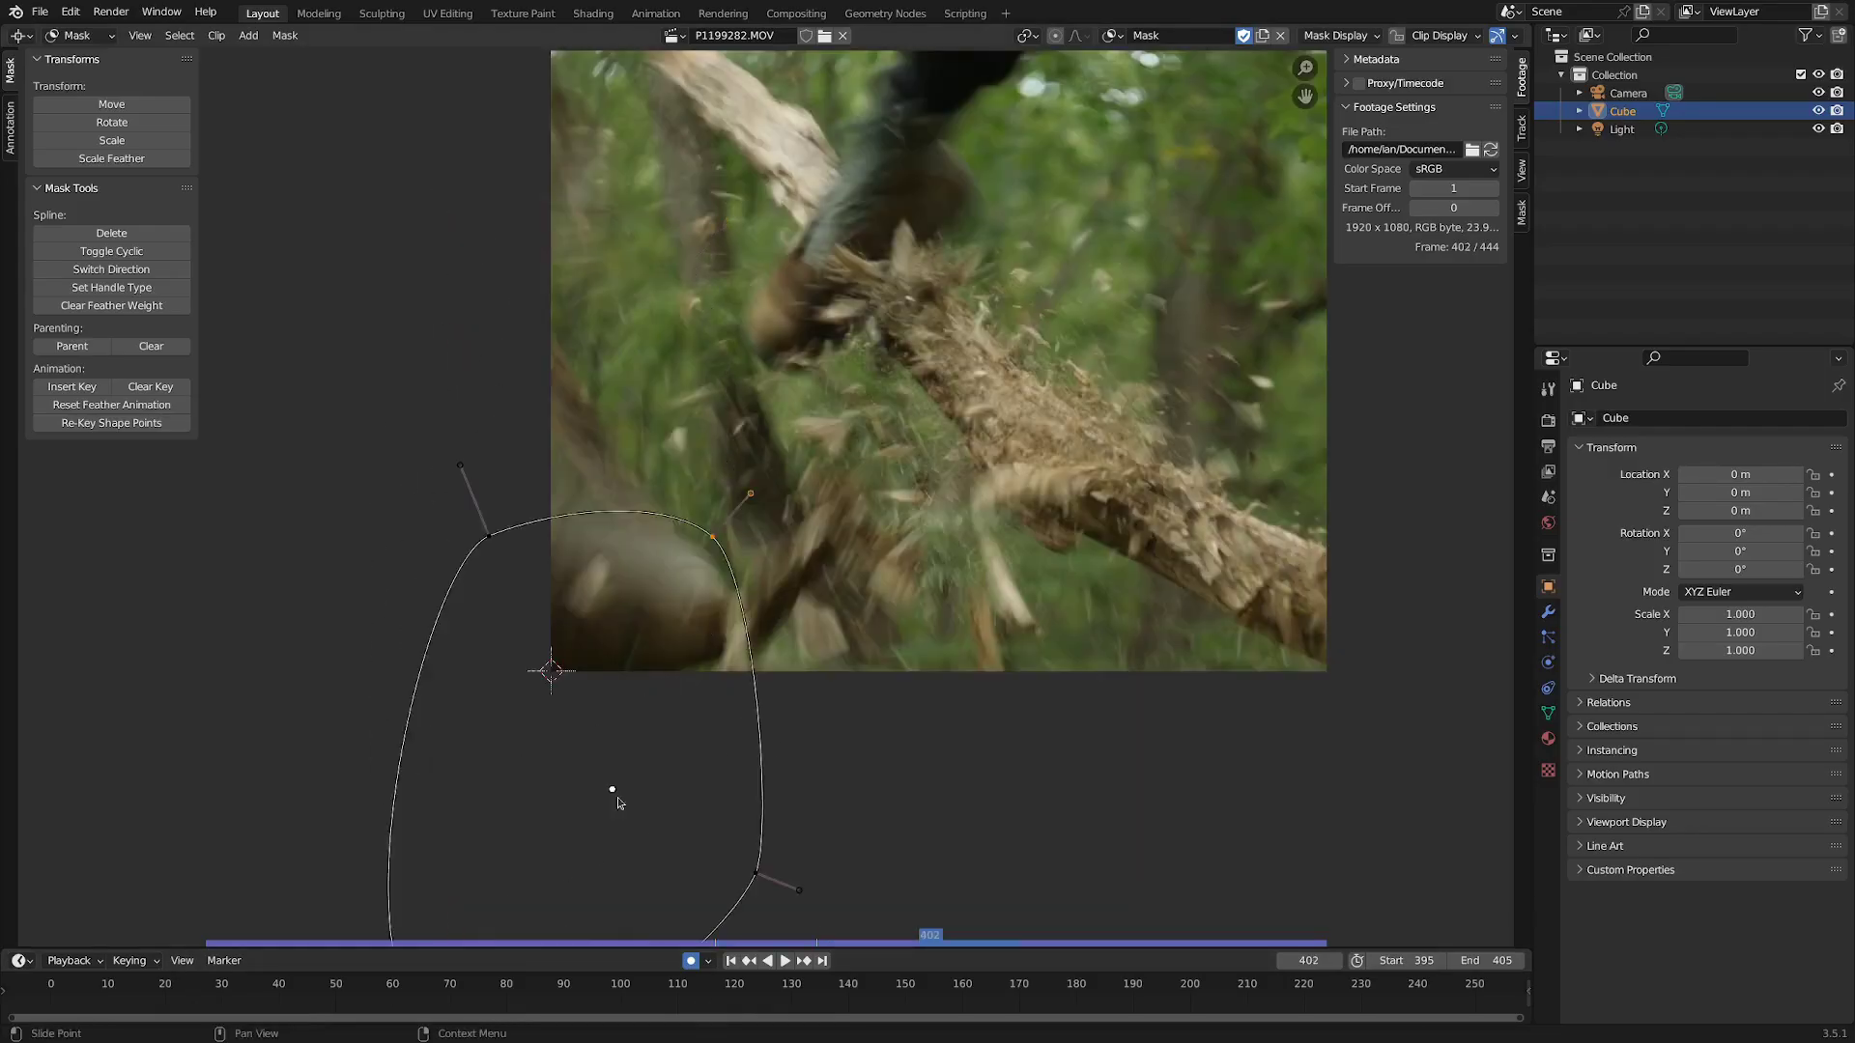
{"action": "left_click_drag", "start_coordinate": [758, 867], "coordinate": [713, 846]}
{"action": "key", "text": "Right"}
{"action": "left_click_drag", "start_coordinate": [593, 784], "coordinate": [558, 802]}
{"action": "key", "text": "Right"}
Go back to frame 399, reshape the mask around the branch piece, and step forward to check the animation
{"action": "key", "text": "Left"}
{"action": "key", "text": "Left"}
{"action": "key", "text": "Left"}
{"action": "key", "text": "Left"}
{"action": "key", "text": "Left"}
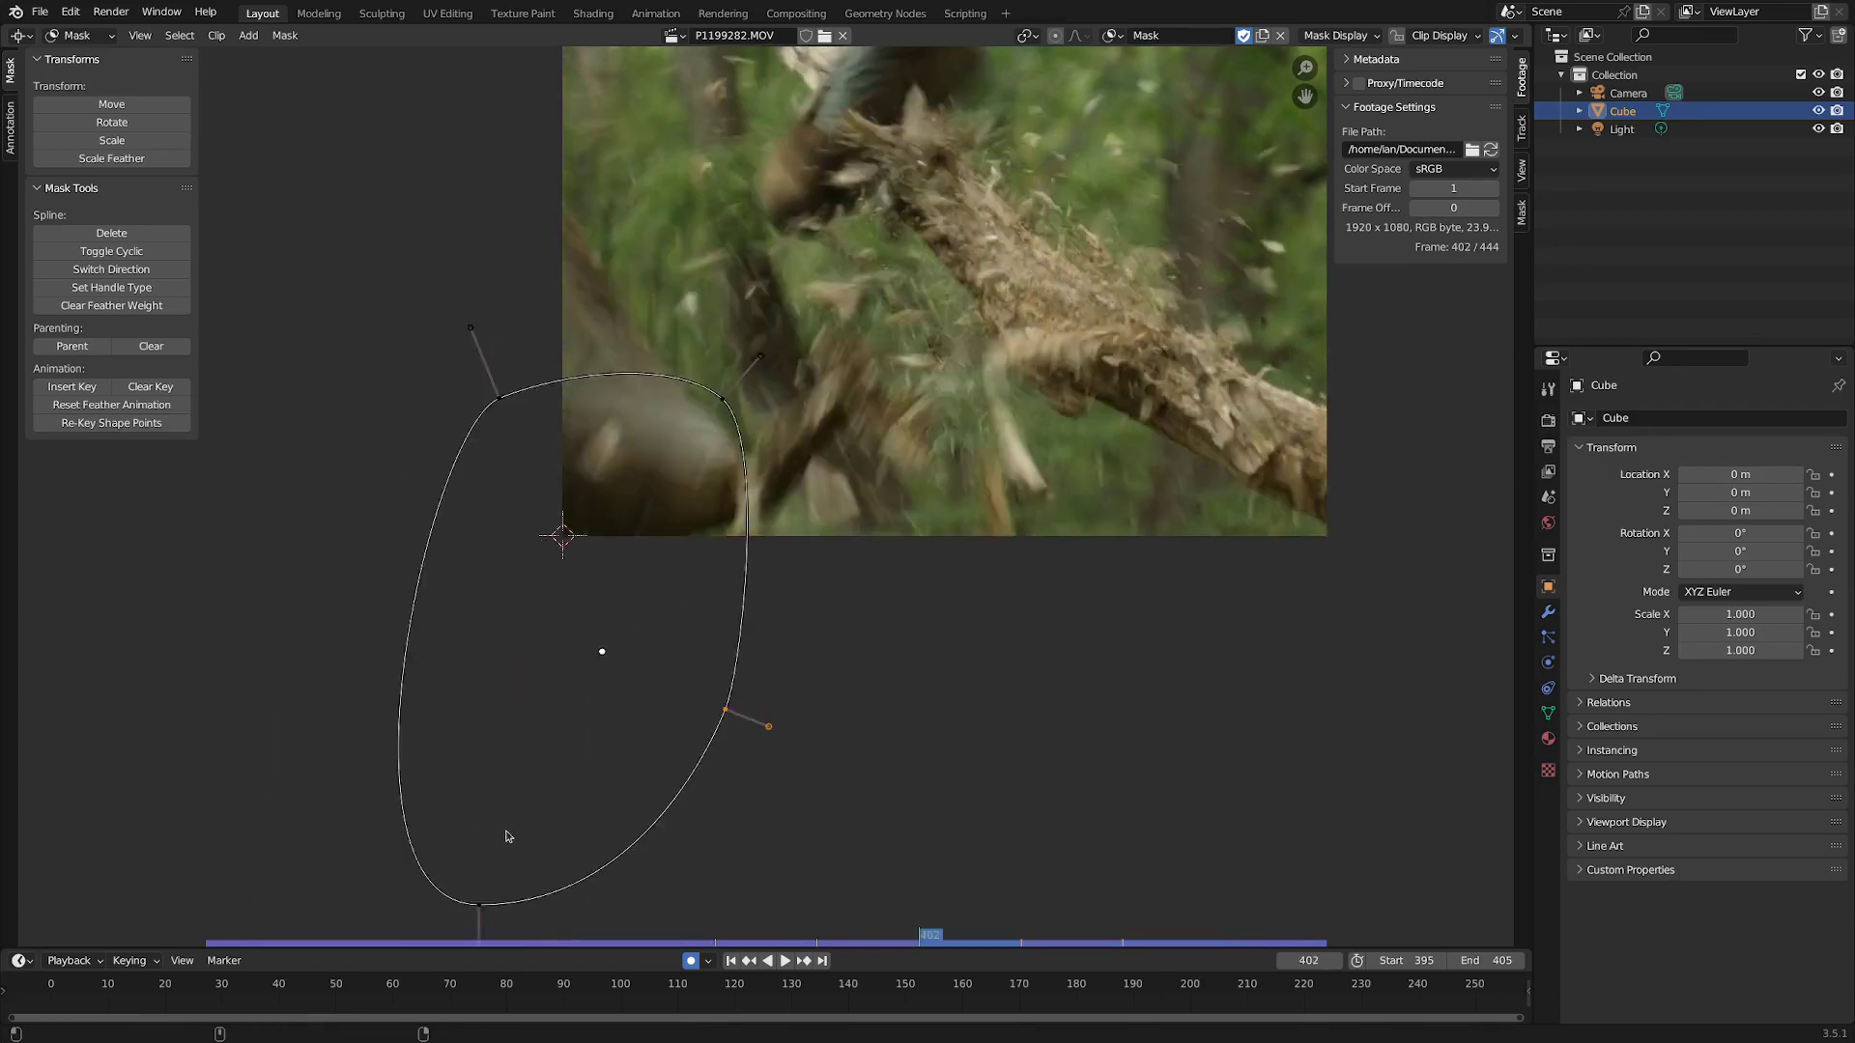
{"action": "left_click_drag", "start_coordinate": [770, 287], "coordinate": [772, 295]}
{"action": "left_click_drag", "start_coordinate": [831, 514], "coordinate": [834, 512]}
{"action": "left_click_drag", "start_coordinate": [513, 644], "coordinate": [557, 476]}
{"action": "left_click_drag", "start_coordinate": [558, 631], "coordinate": [378, 585]}
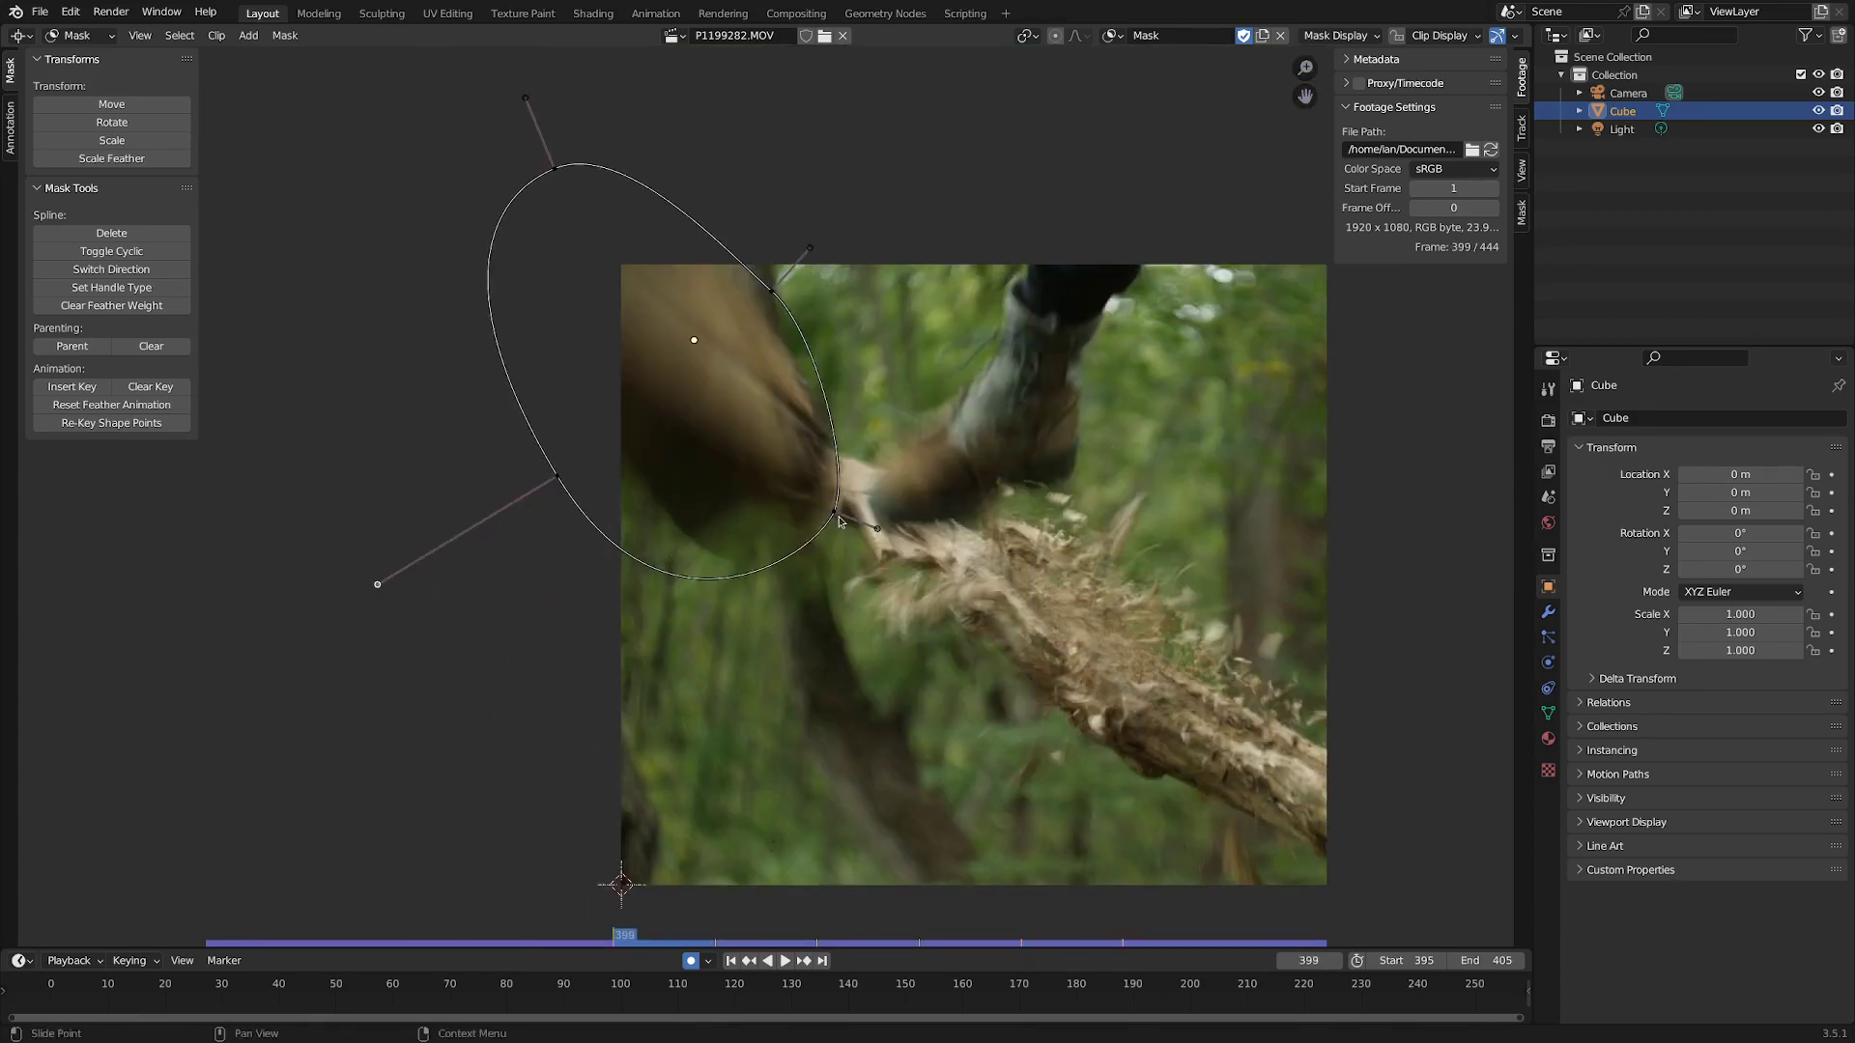
{"action": "key", "text": "Right"}
{"action": "key", "text": "Right"}
{"action": "key", "text": "Right"}
{"action": "key", "text": "Right"}
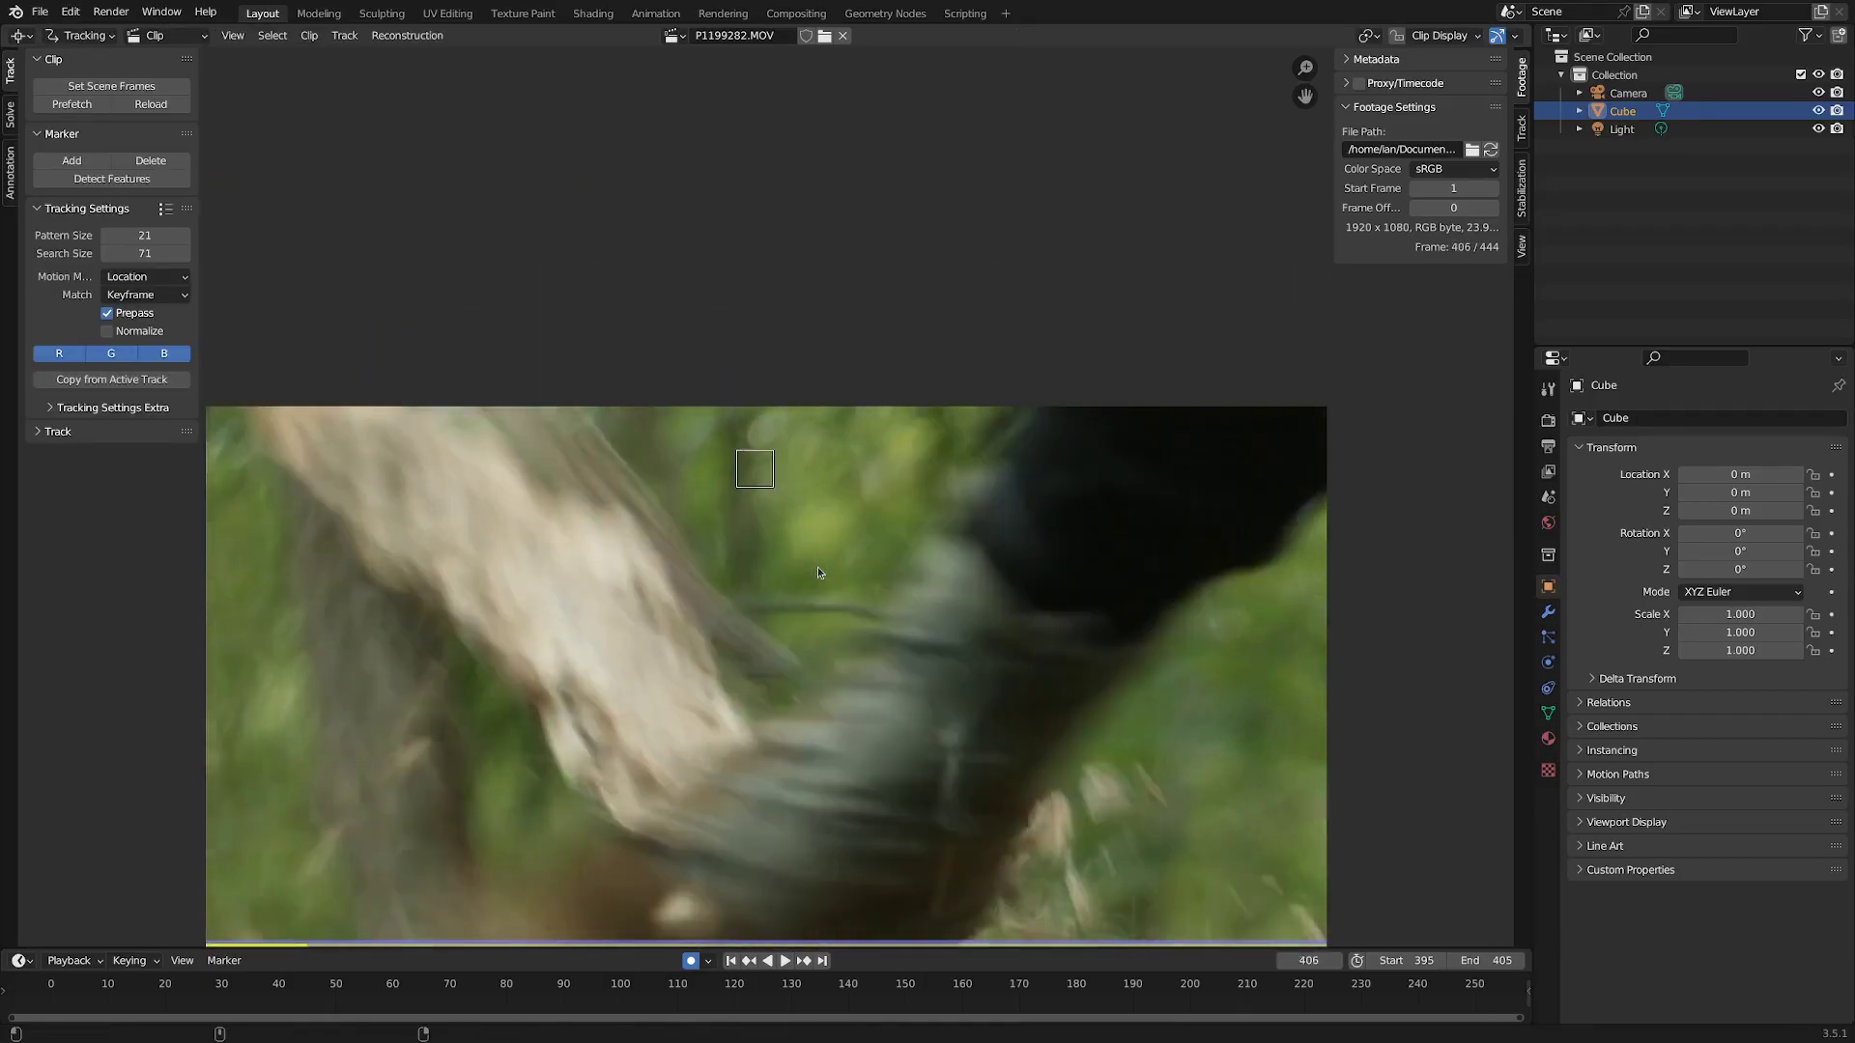
Lock the view to the selected tracking marker and play the footage
{"action": "key", "text": "space"}
{"action": "key", "text": "l"}
{"action": "scroll", "coordinate": [818, 566], "scroll_direction": "up", "scroll_amount": 1}
{"action": "key", "text": "space"}
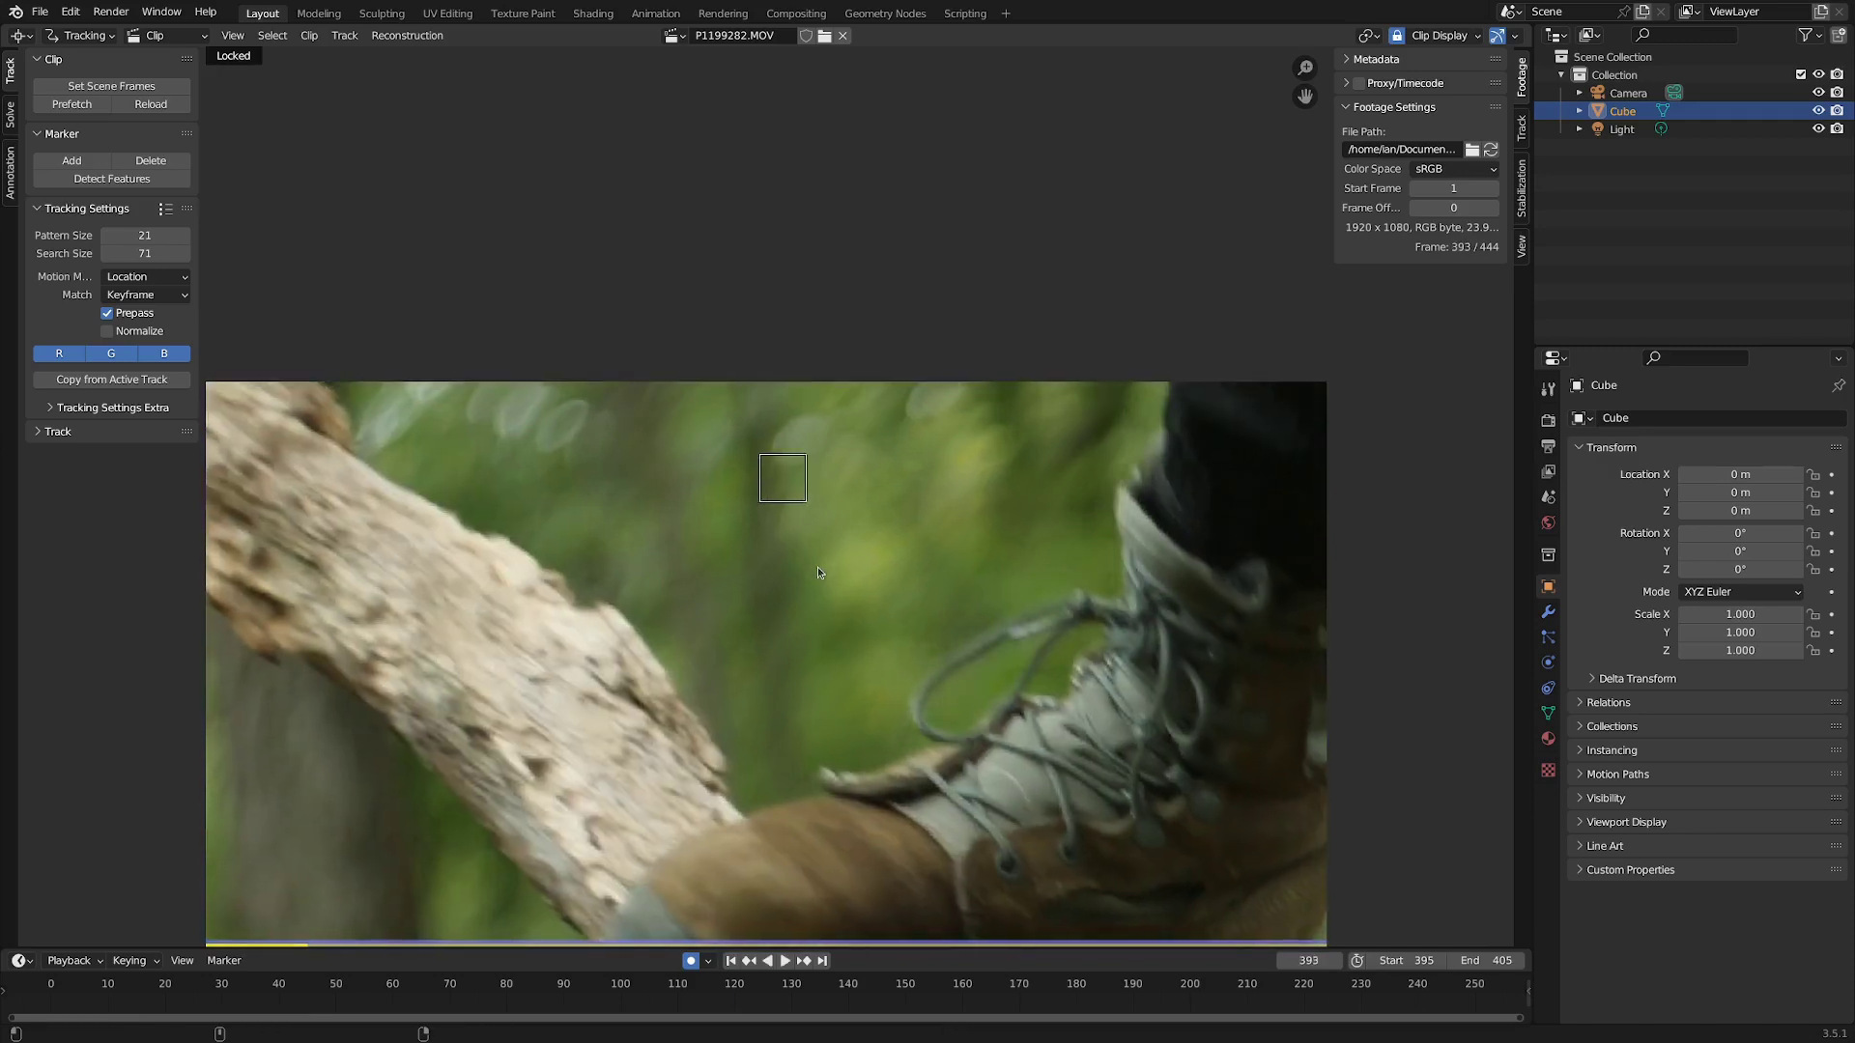
Step through the footage up to frame 403 and examine the marker's motion path up close
{"action": "key", "text": "Right"}
{"action": "key", "text": "Right"}
{"action": "key", "text": "Right"}
{"action": "key", "text": "Right"}
{"action": "key", "text": "Right"}
{"action": "key", "text": "Right"}
{"action": "key", "text": "Right"}
{"action": "scroll", "coordinate": [840, 438], "scroll_direction": "up", "scroll_amount": 6}
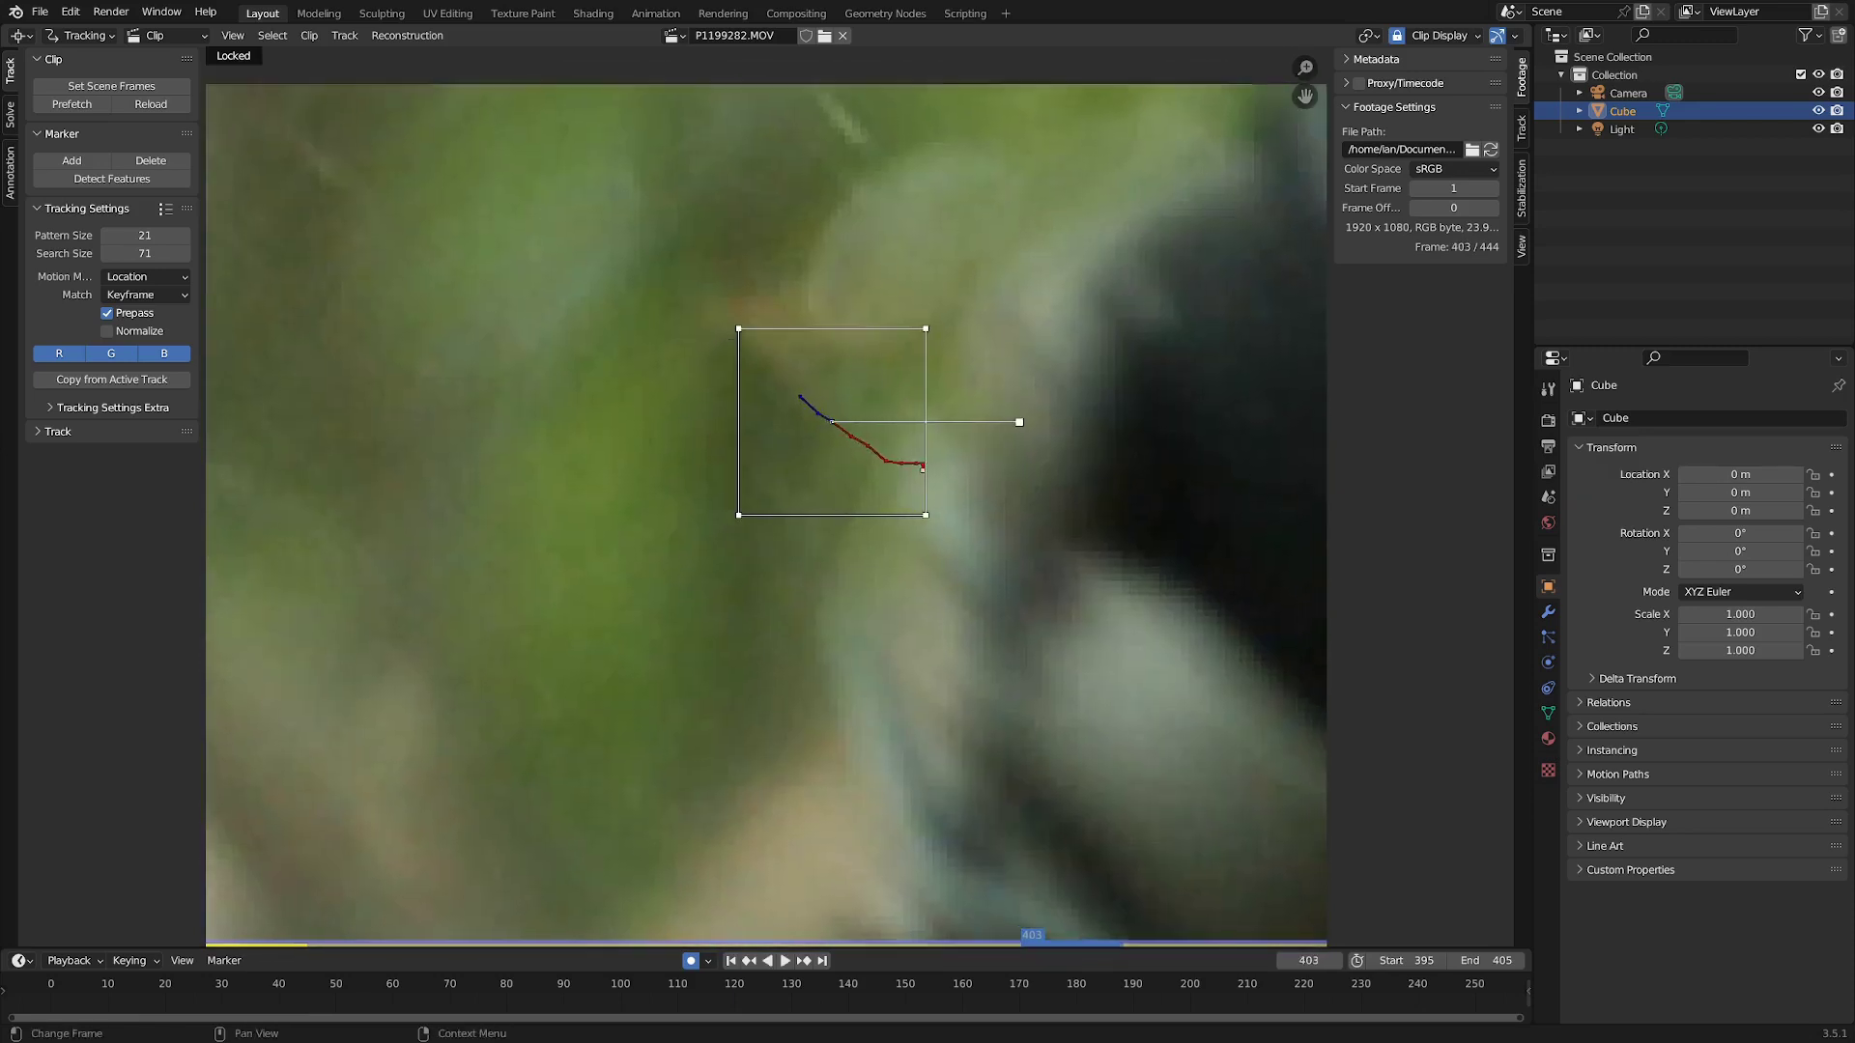
{"action": "scroll", "coordinate": [841, 437], "scroll_direction": "down", "scroll_amount": 6}
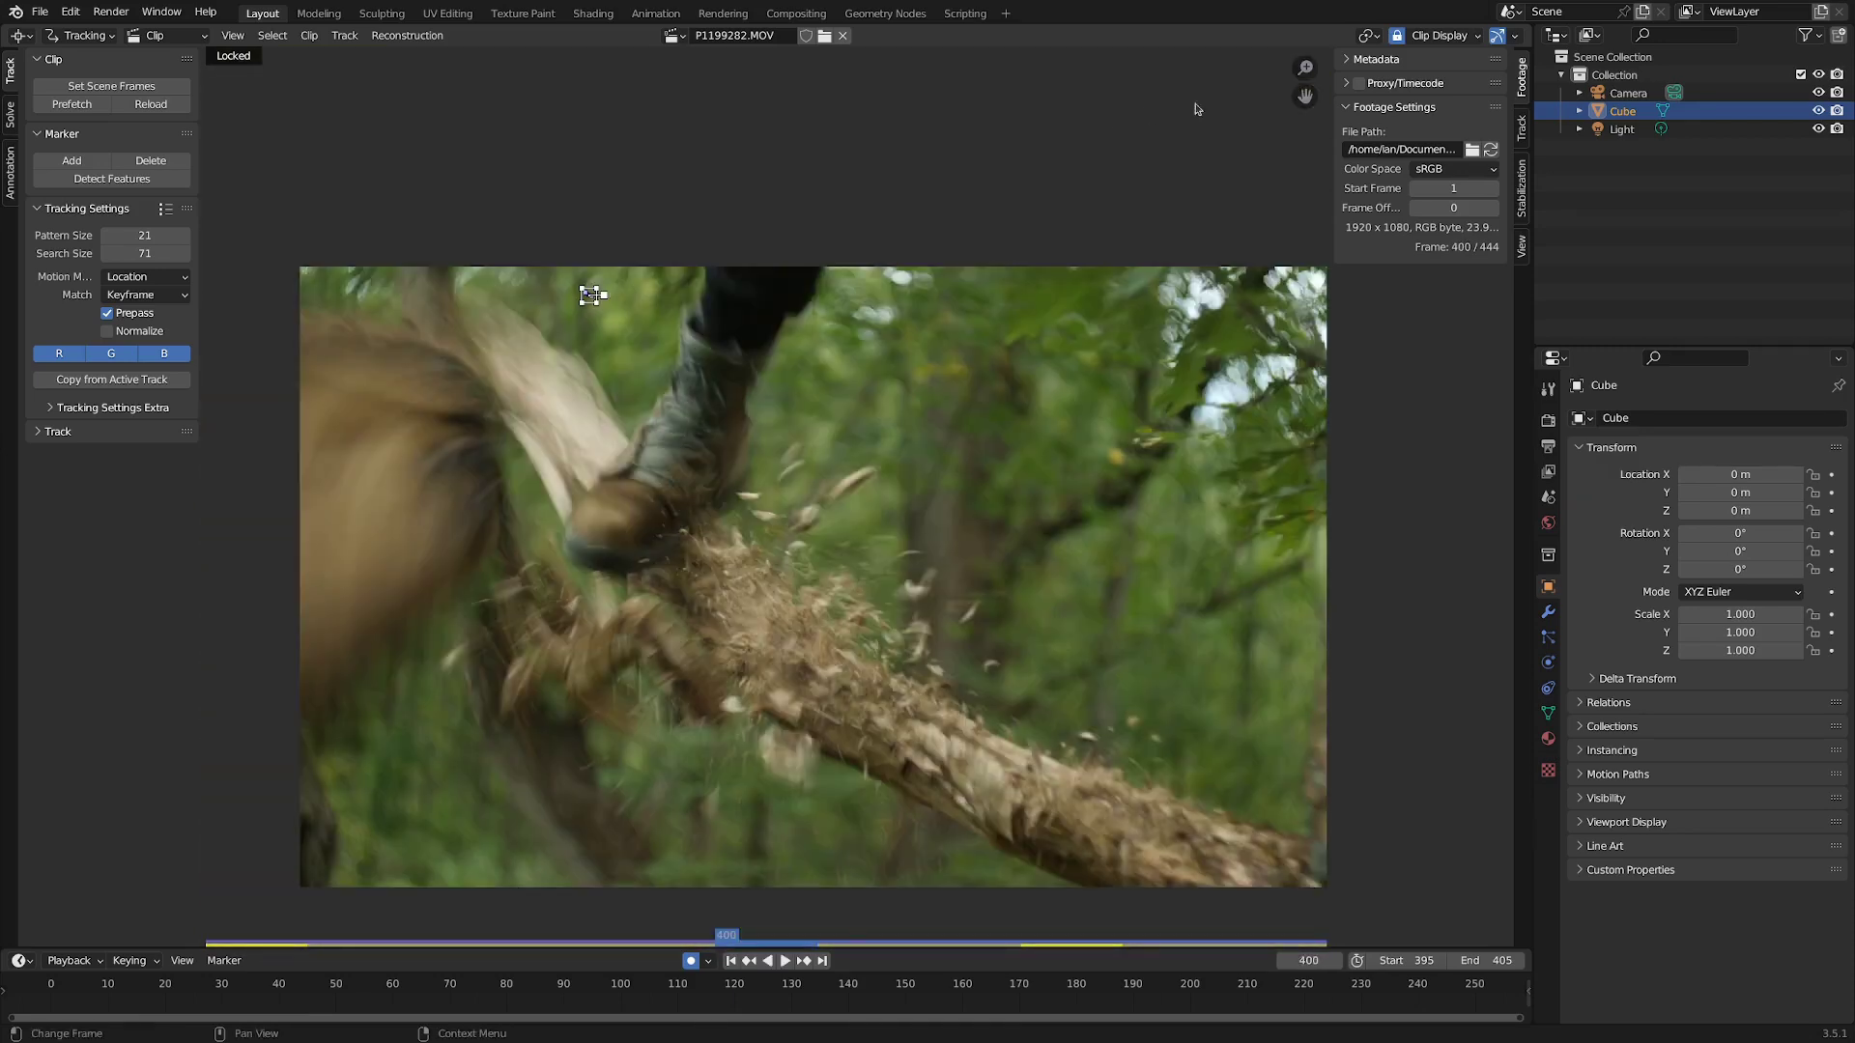
Enable 2D Stabilization for the clip with the track listed for location, and play the result
{"action": "left_click", "coordinate": [1522, 190]}
{"action": "left_click", "coordinate": [1360, 60]}
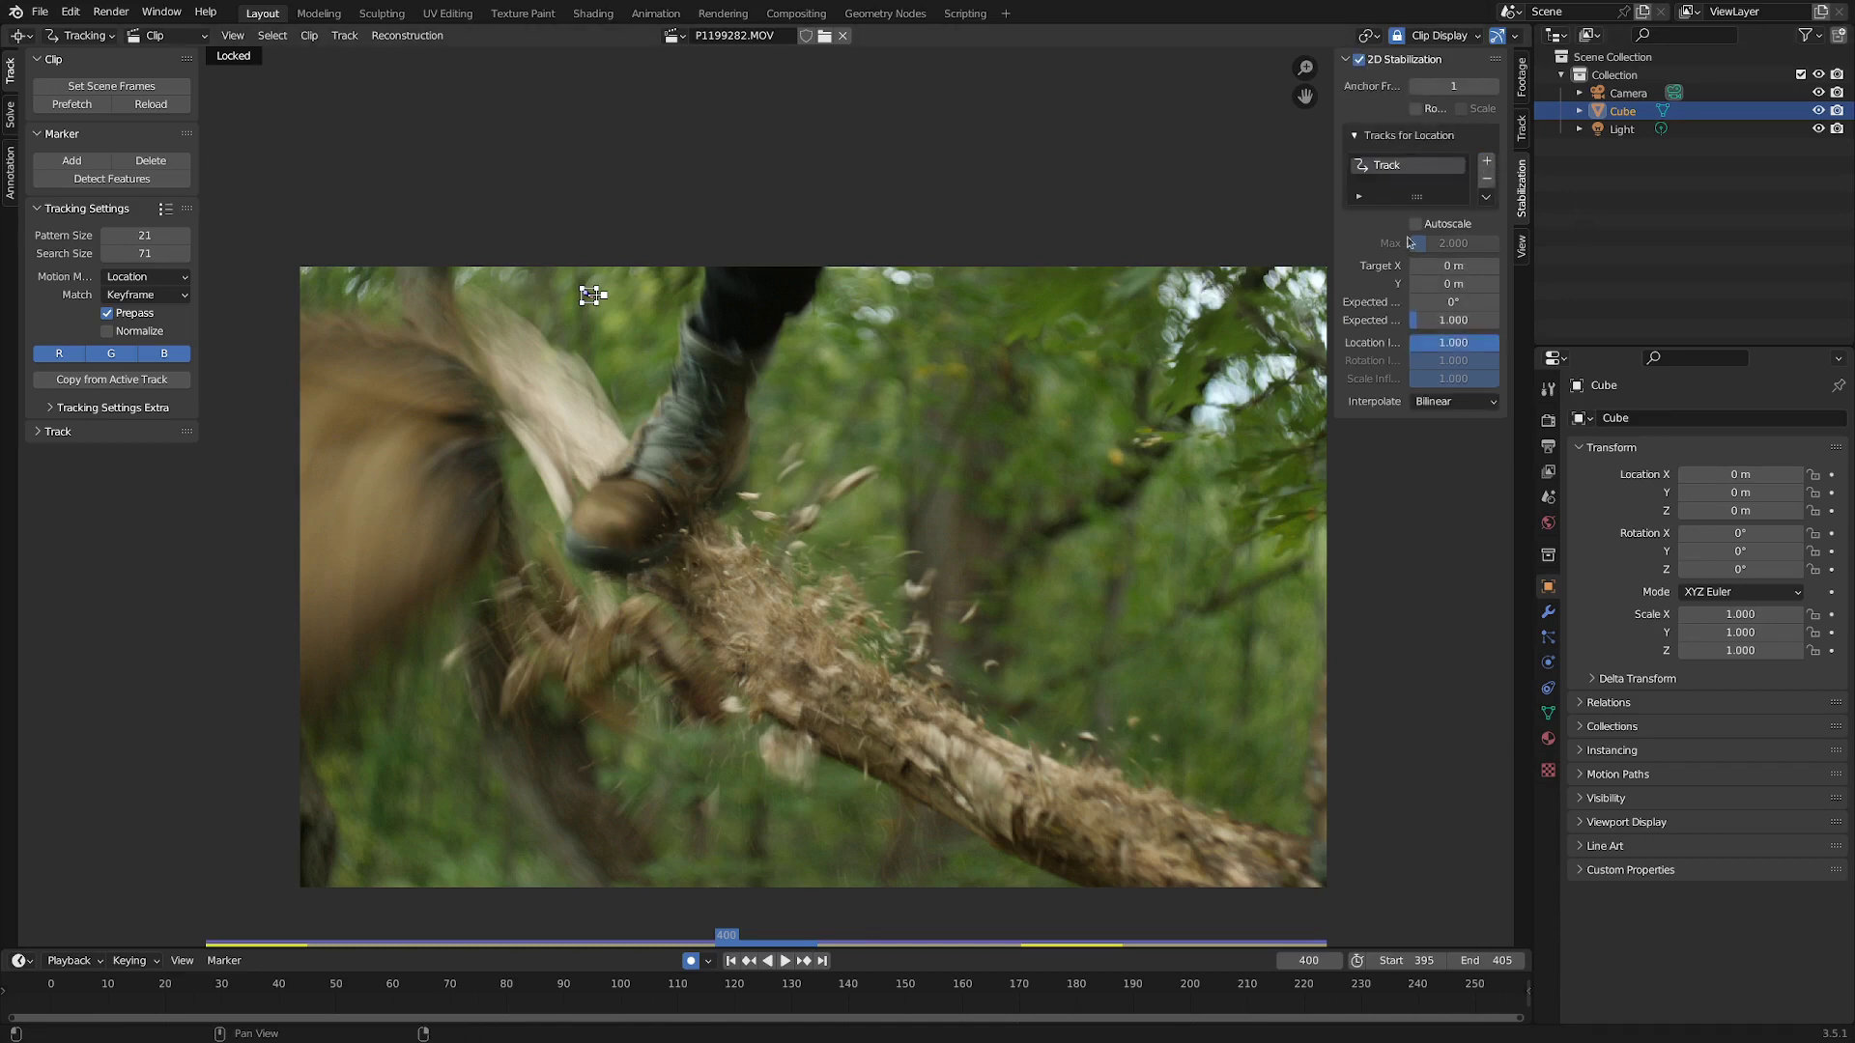
{"action": "key", "text": "space"}
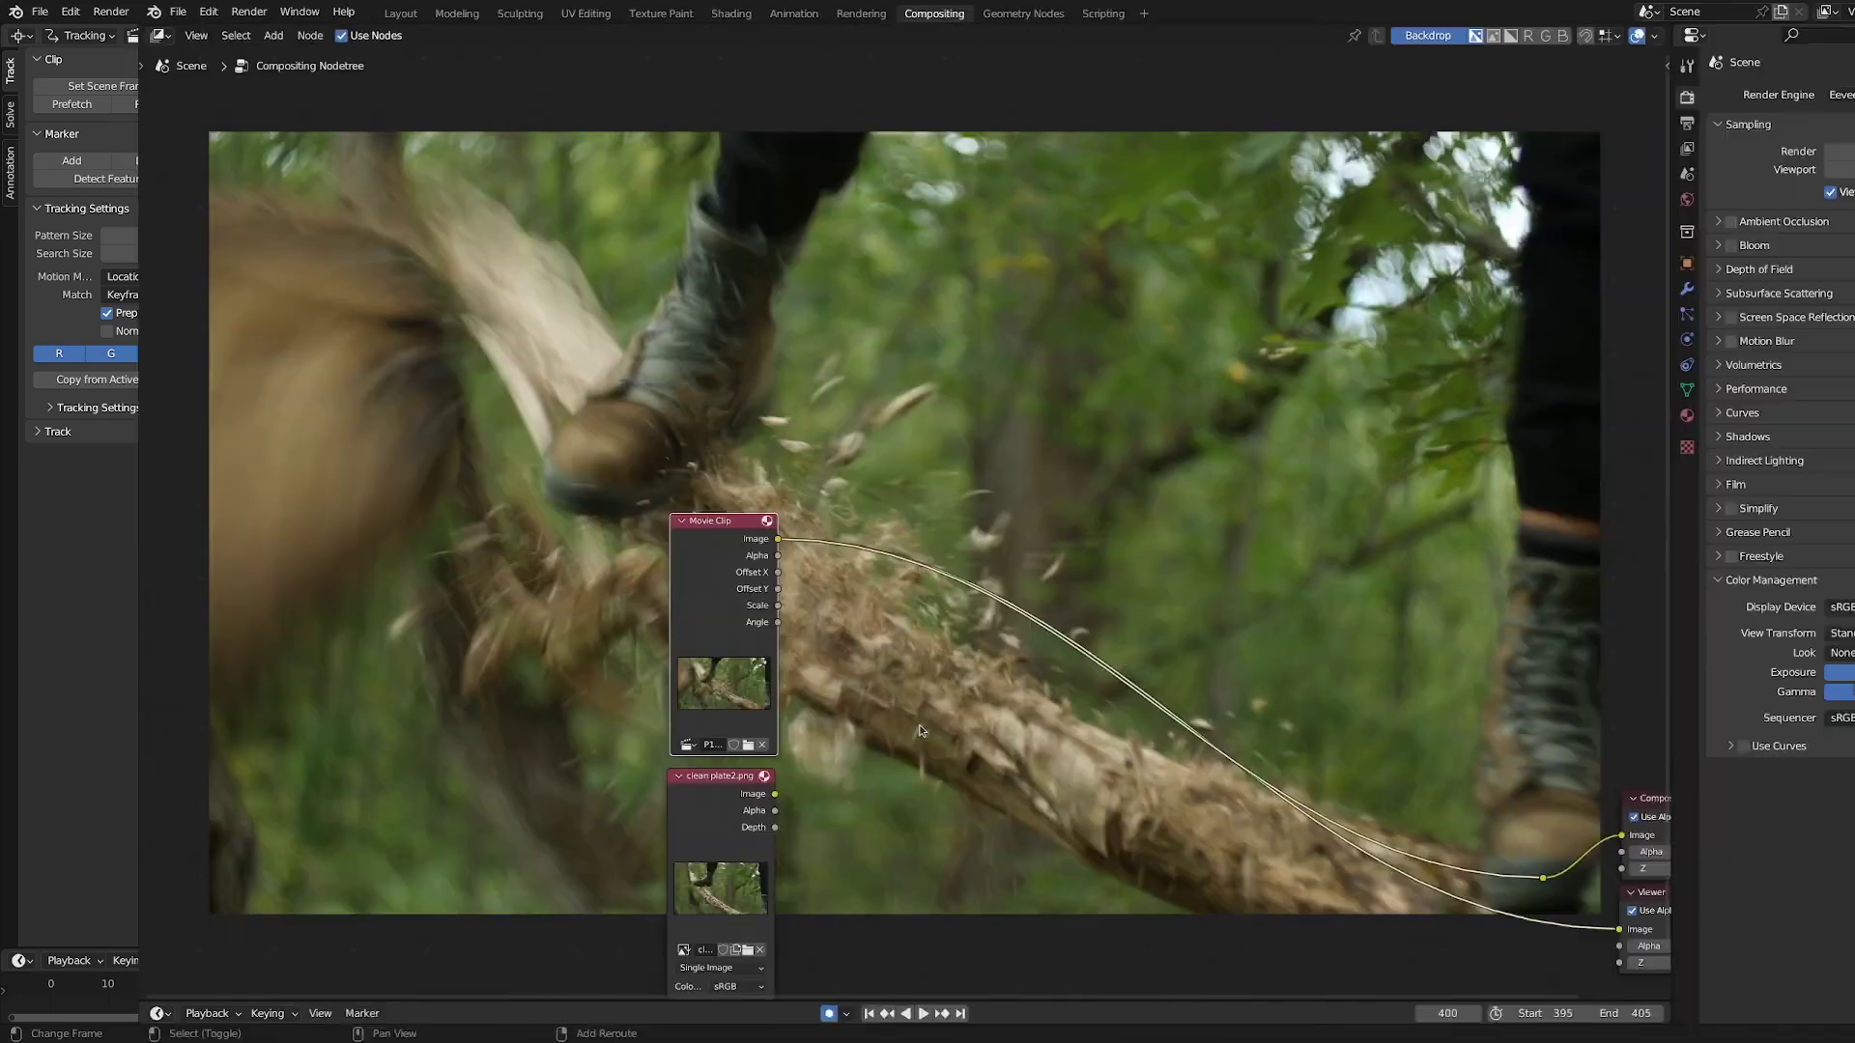
Insert a Mix node after the Movie Clip node and connect the clean plate image to its second input
{"action": "key", "text": "shift+a"}
{"action": "mouse_move", "coordinate": [790, 762]}
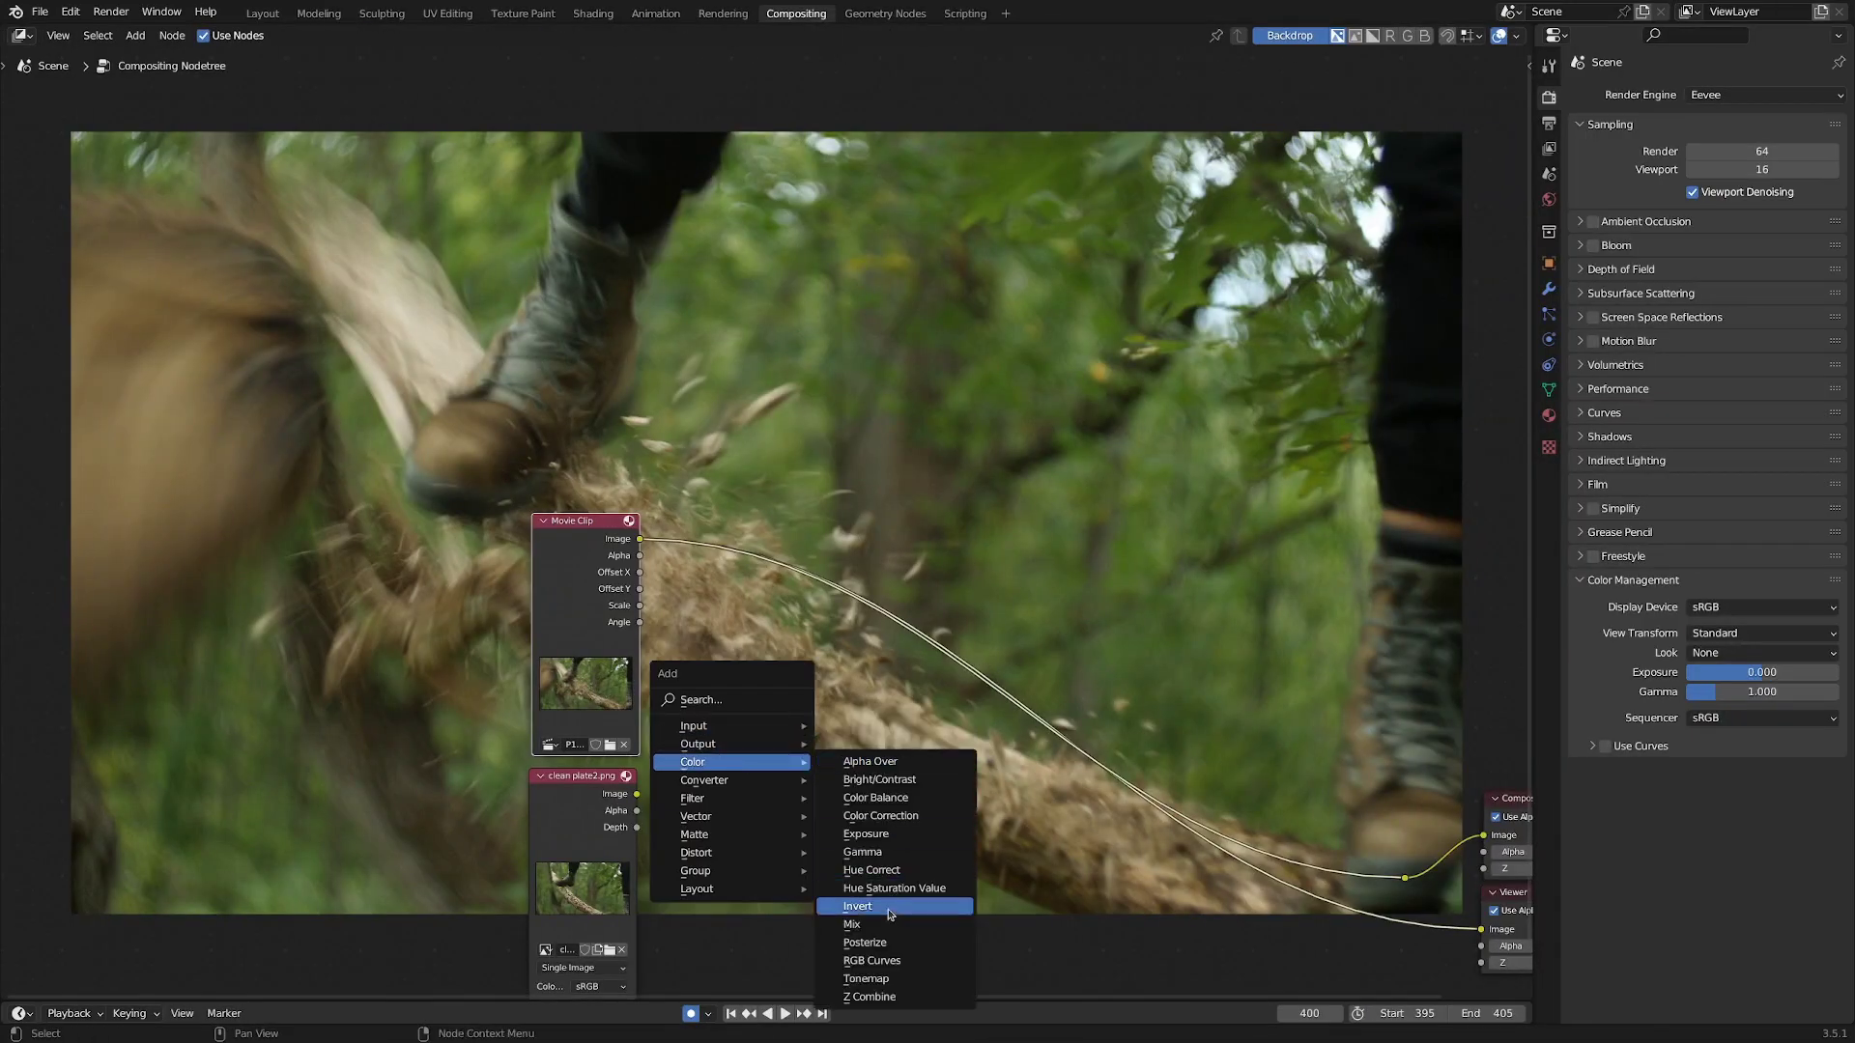
{"action": "left_click", "coordinate": [889, 924]}
{"action": "left_click", "coordinate": [808, 557]}
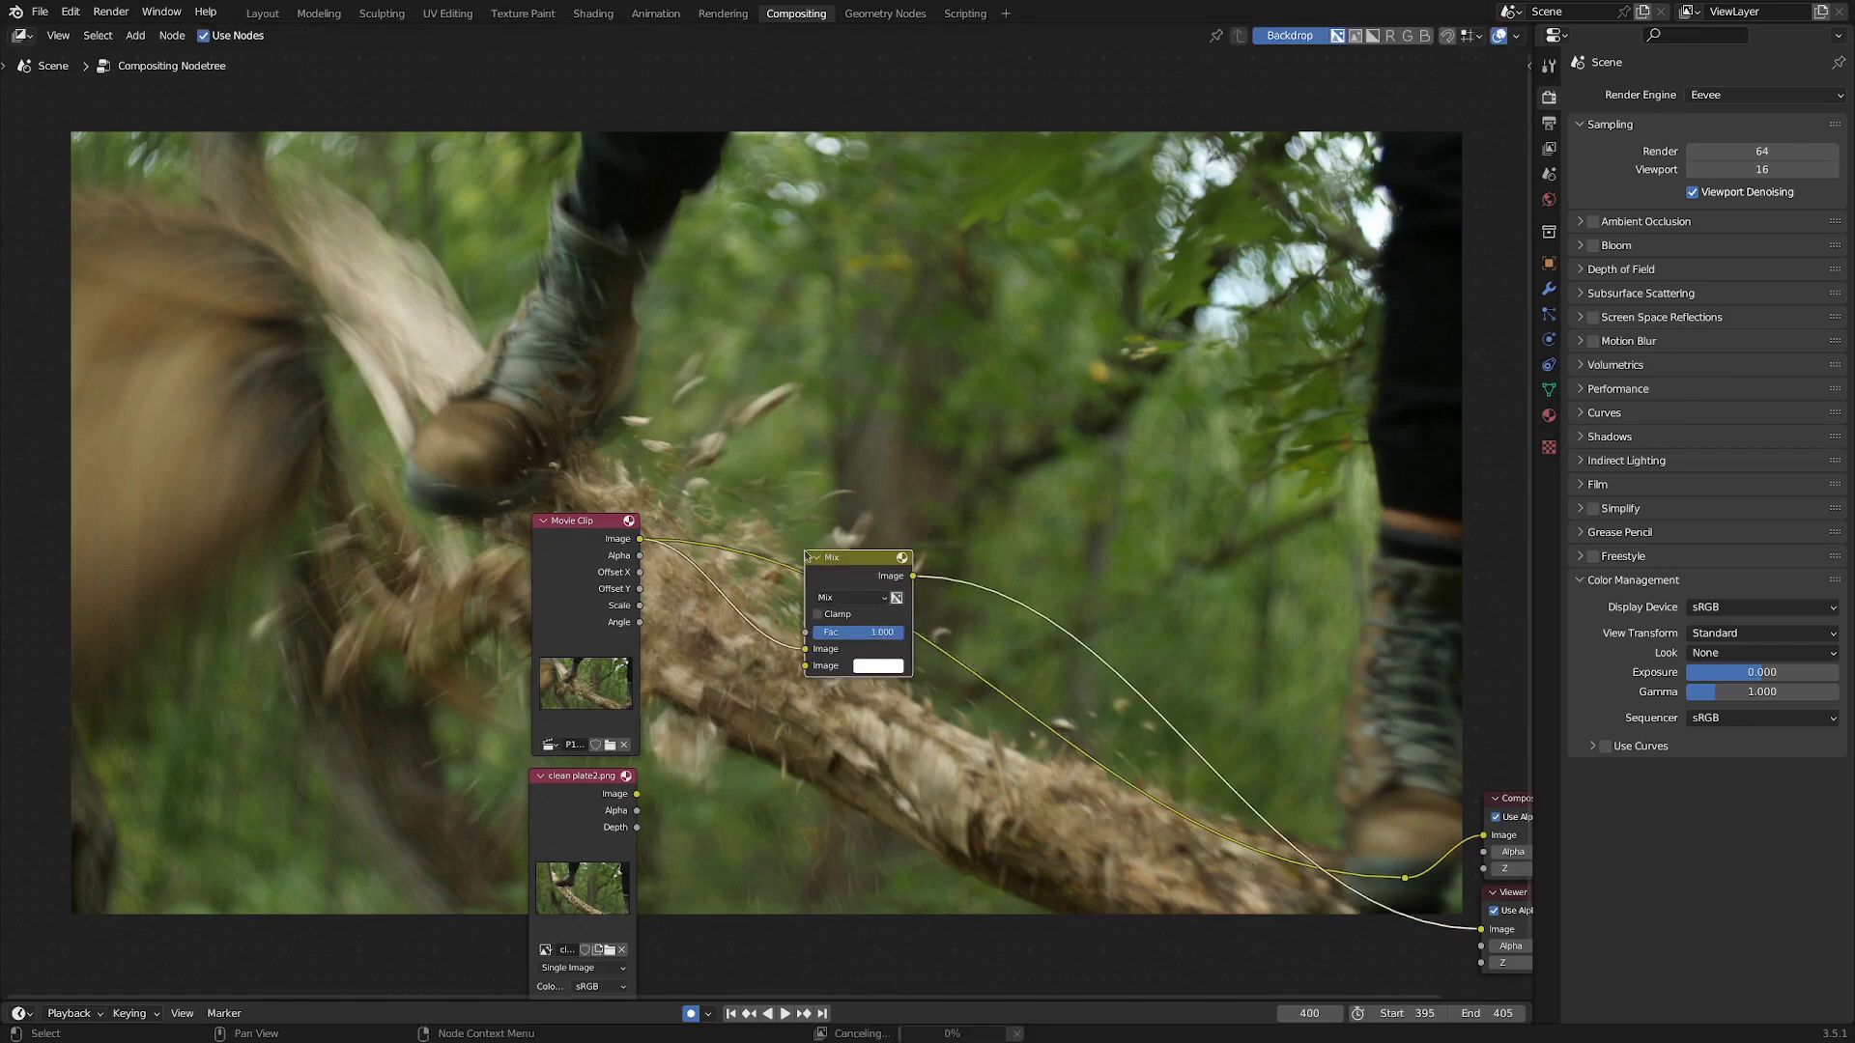
{"action": "left_click_drag", "start_coordinate": [637, 794], "coordinate": [805, 665]}
Add a Mask node above the Movie Clip node, assign it Mask, and use it as the Mix node's factor
{"action": "scroll", "coordinate": [689, 647], "scroll_direction": "down", "scroll_amount": 1}
{"action": "key", "text": "shift+a"}
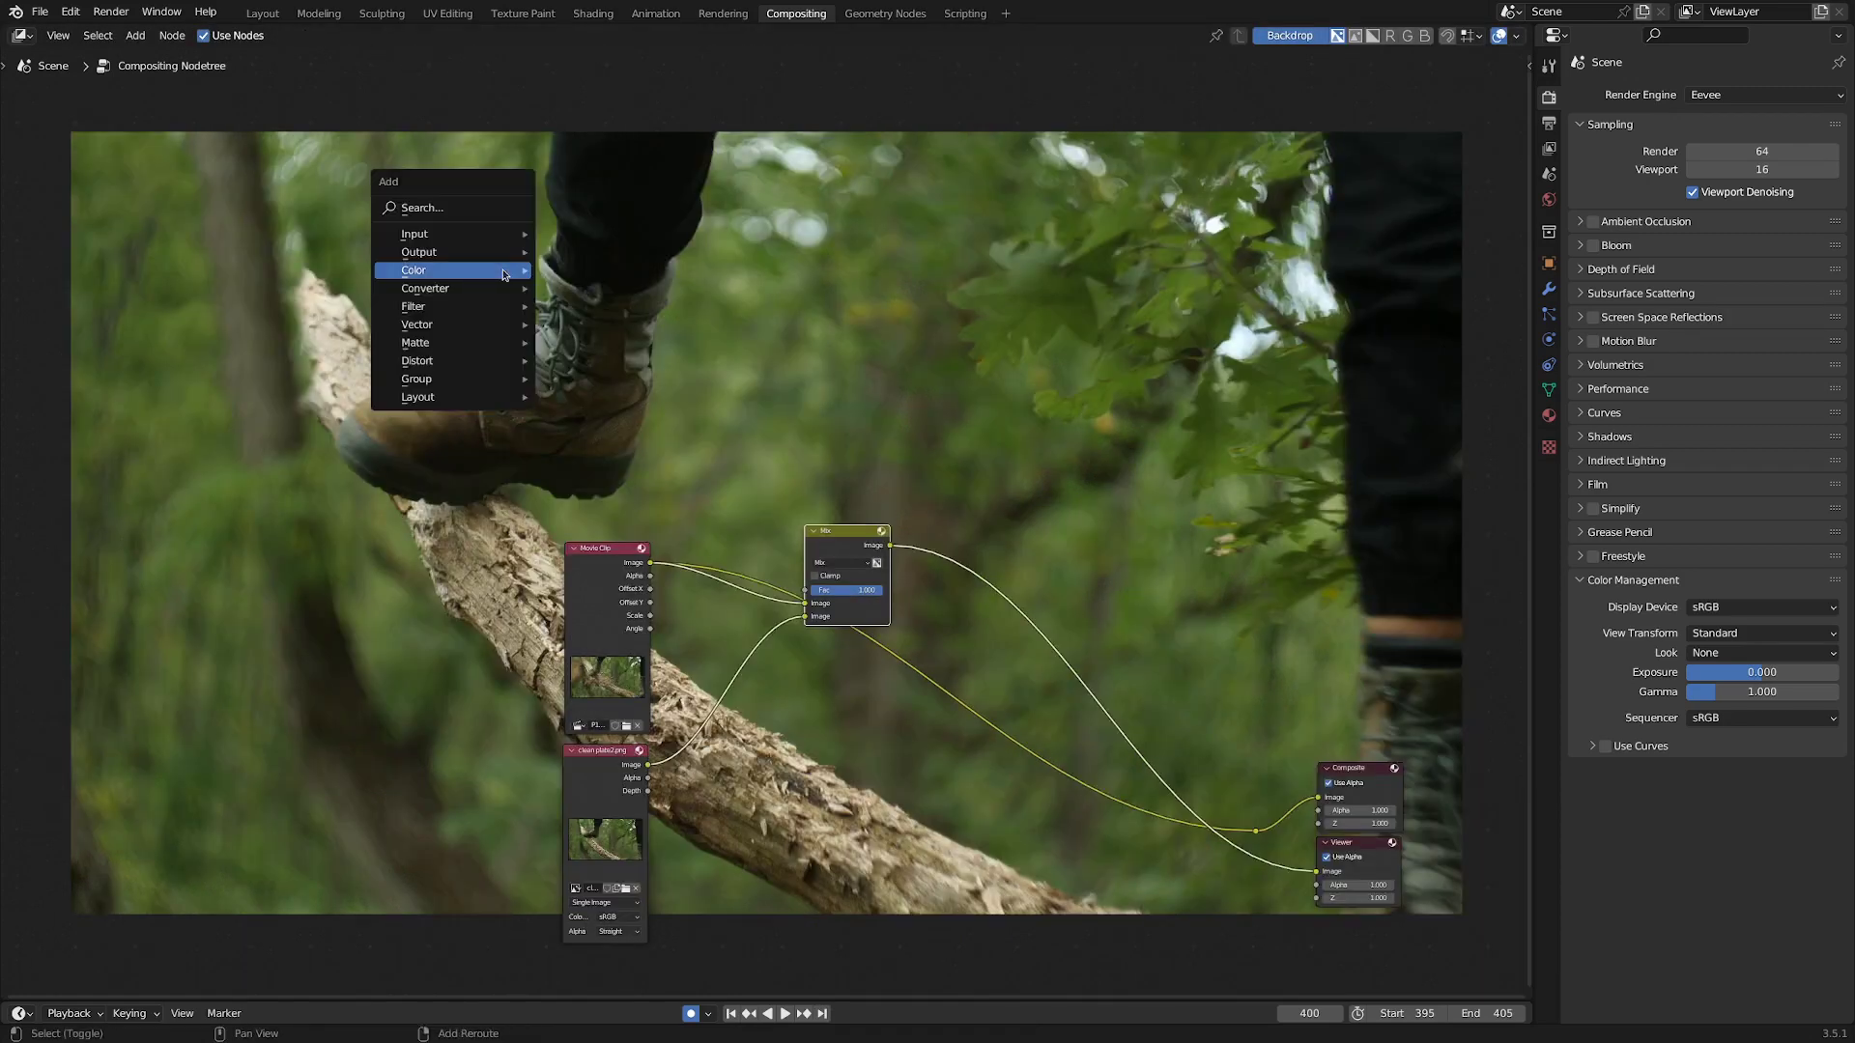
{"action": "mouse_move", "coordinate": [434, 234]}
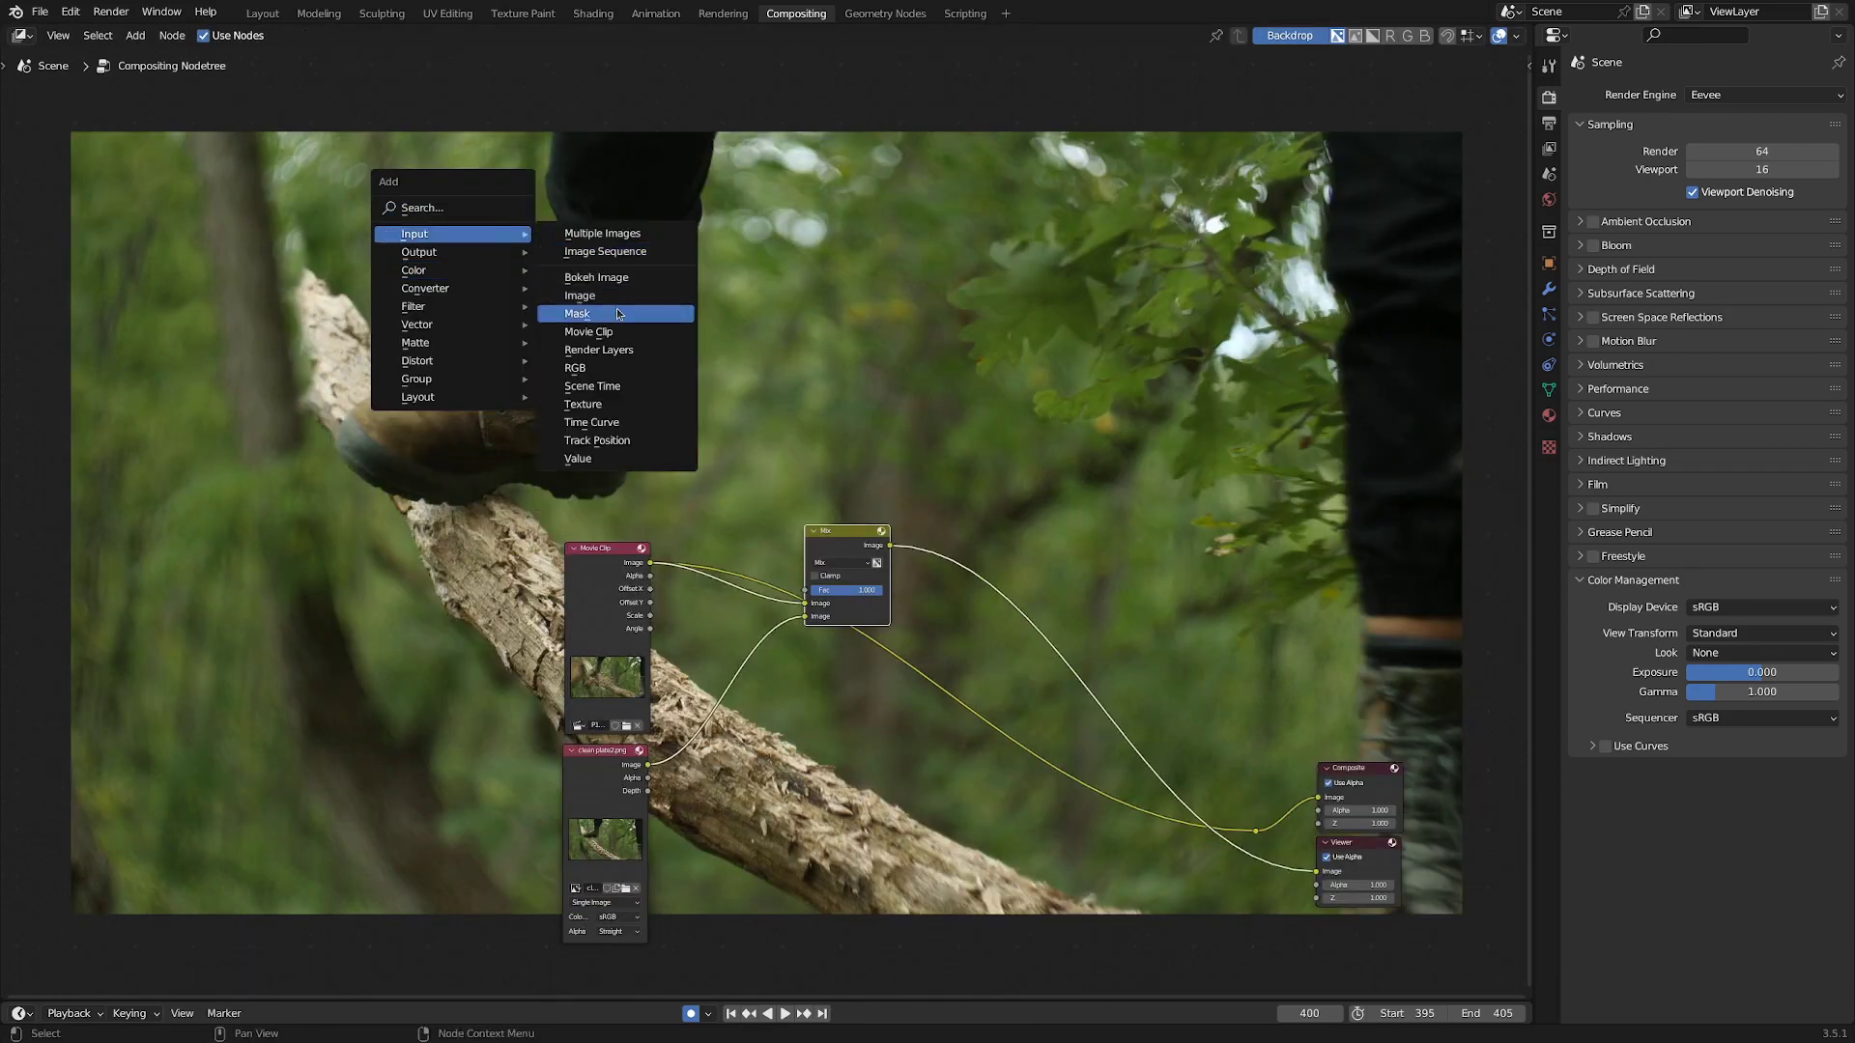
{"action": "left_click", "coordinate": [580, 312]}
{"action": "left_click", "coordinate": [513, 341]}
{"action": "scroll", "coordinate": [521, 362], "scroll_direction": "up", "scroll_amount": 1}
{"action": "left_click", "coordinate": [469, 342]}
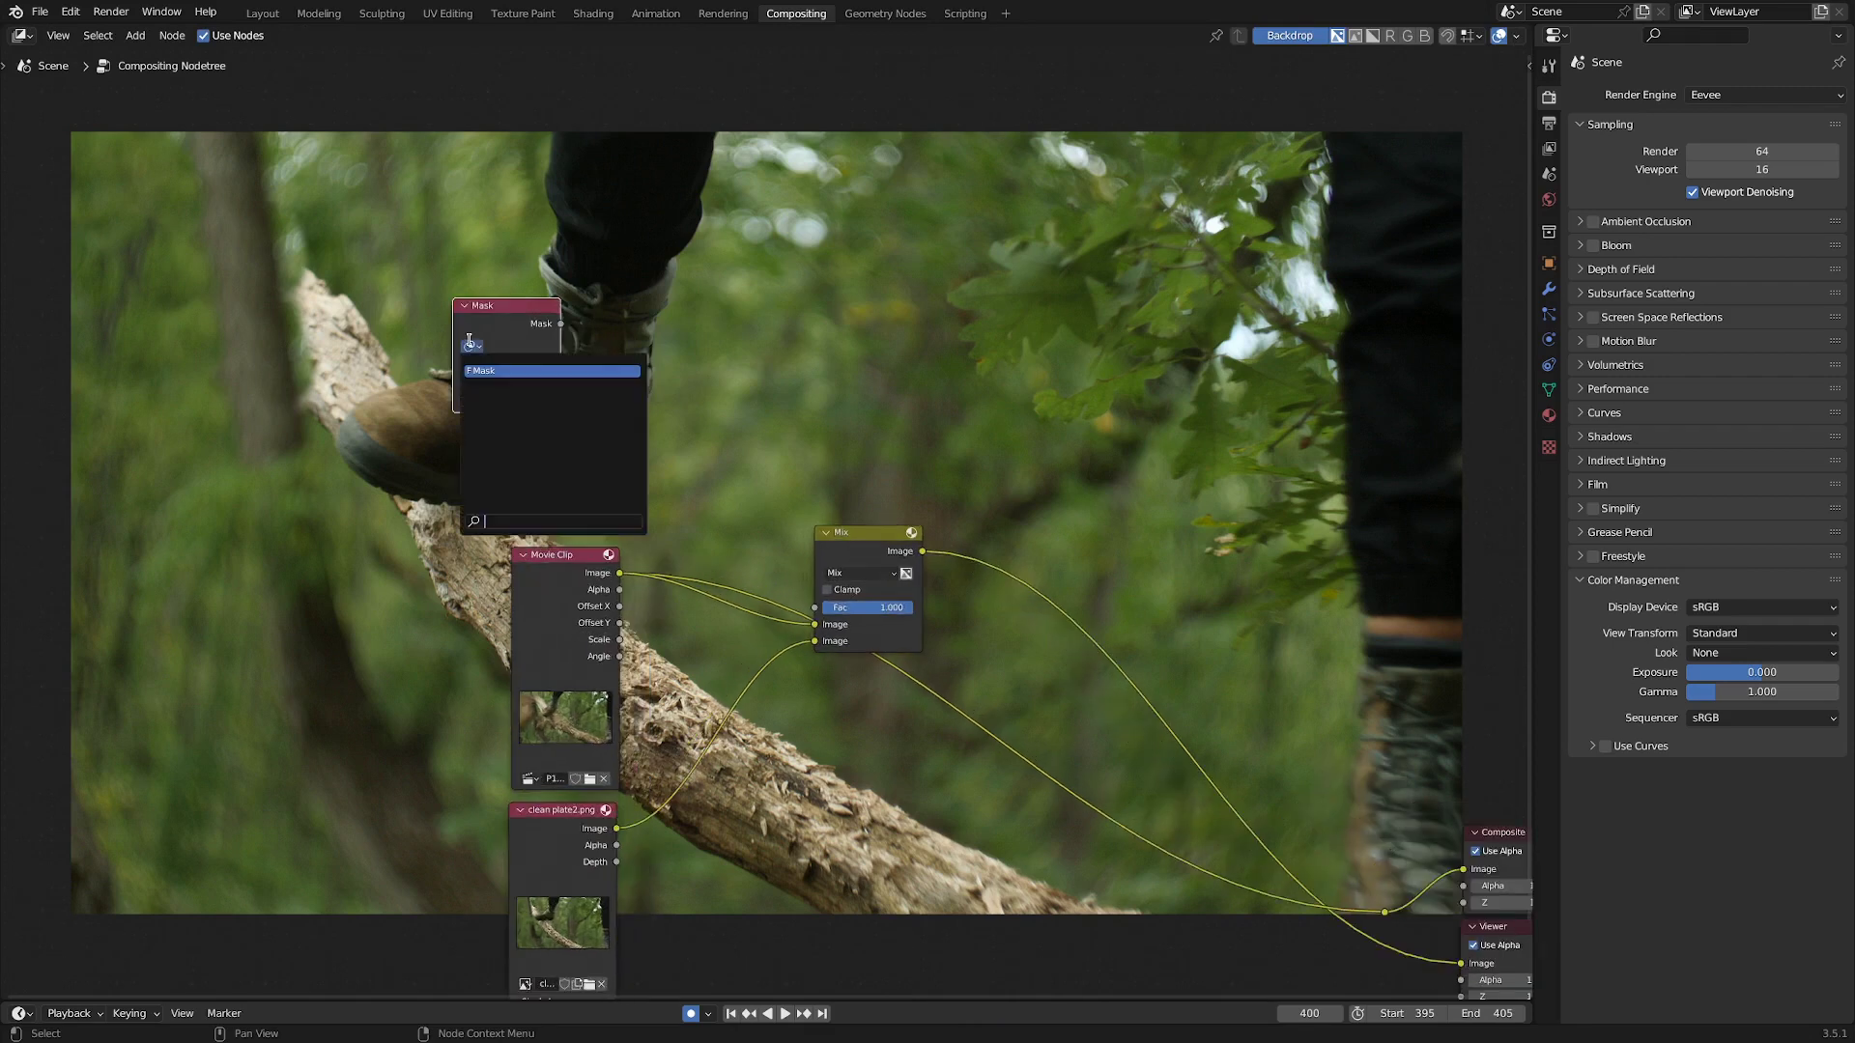
{"action": "left_click", "coordinate": [503, 370]}
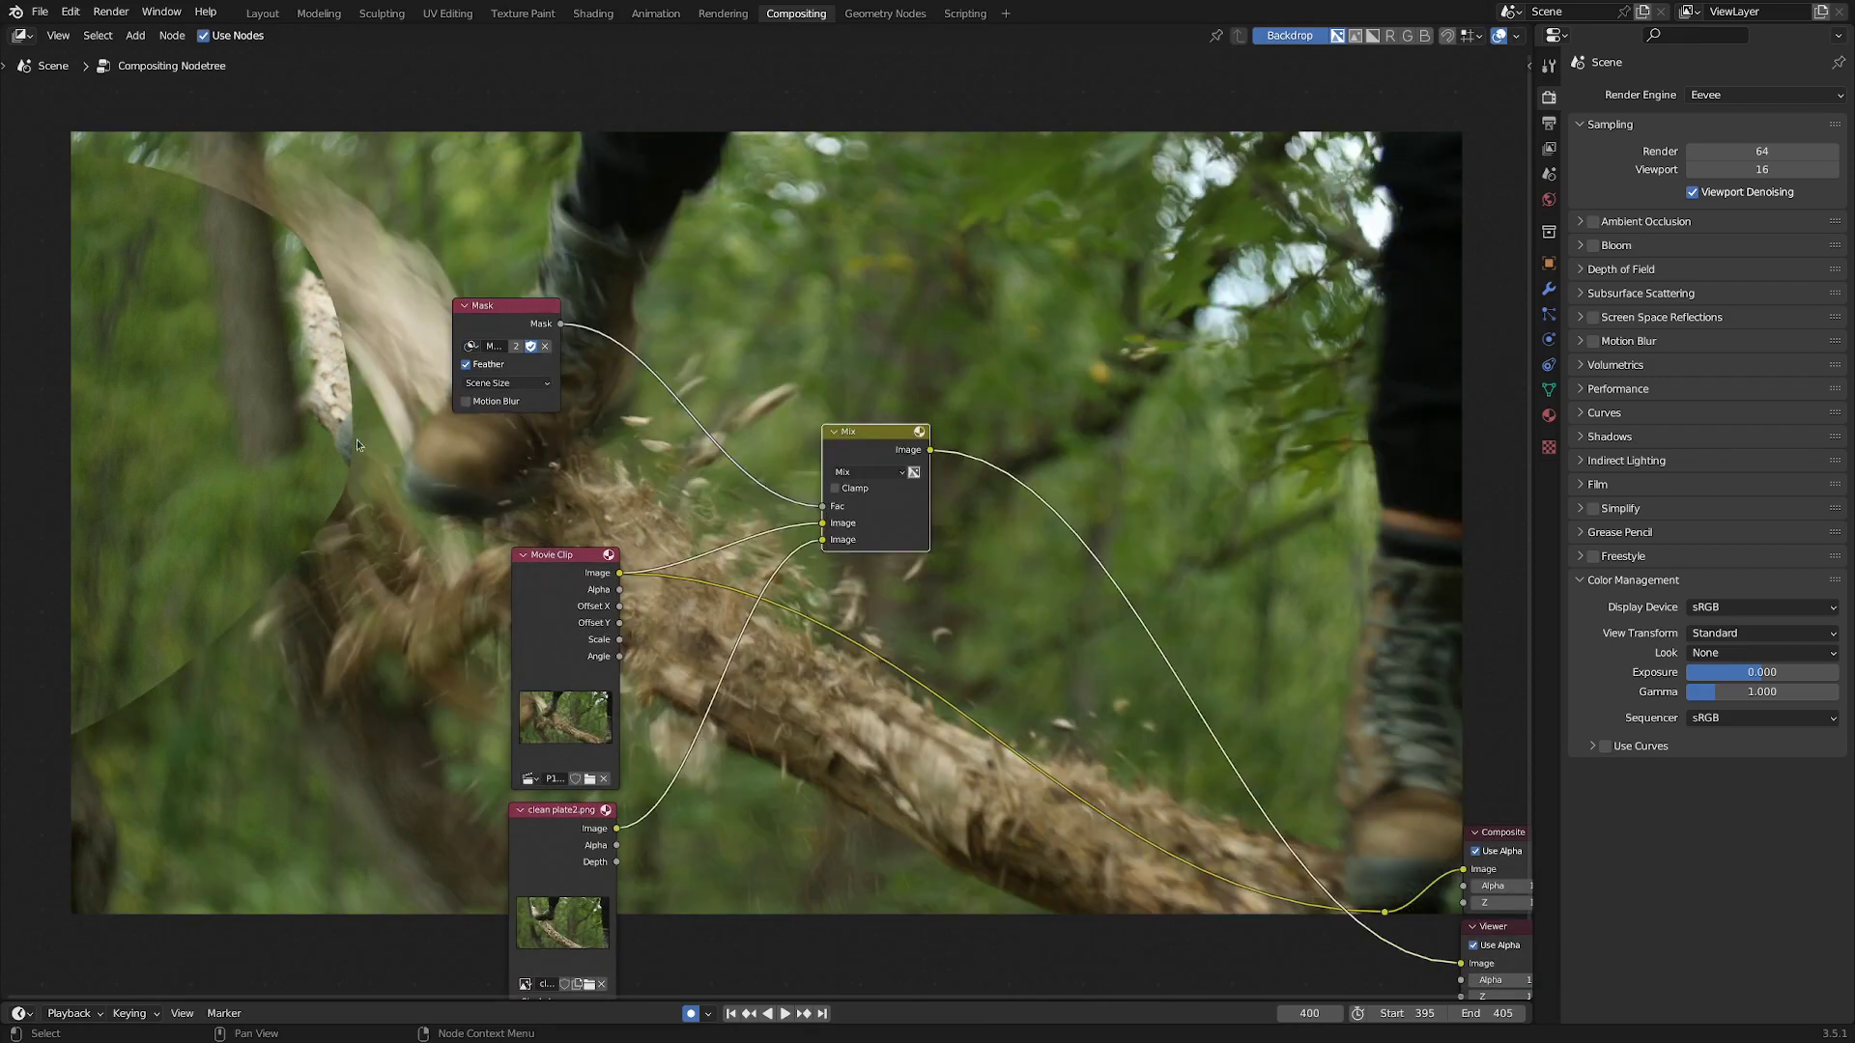
Insert a Blur node between the Mask and Mix nodes and set its X and Y size to 119
{"action": "middle_click_drag", "start_coordinate": [483, 353], "coordinate": [632, 565]}
{"action": "scroll", "coordinate": [633, 560], "scroll_direction": "up", "scroll_amount": 1}
{"action": "left_click_drag", "start_coordinate": [657, 527], "coordinate": [600, 454]}
{"action": "key", "text": "shift+a"}
{"action": "mouse_move", "coordinate": [770, 720]}
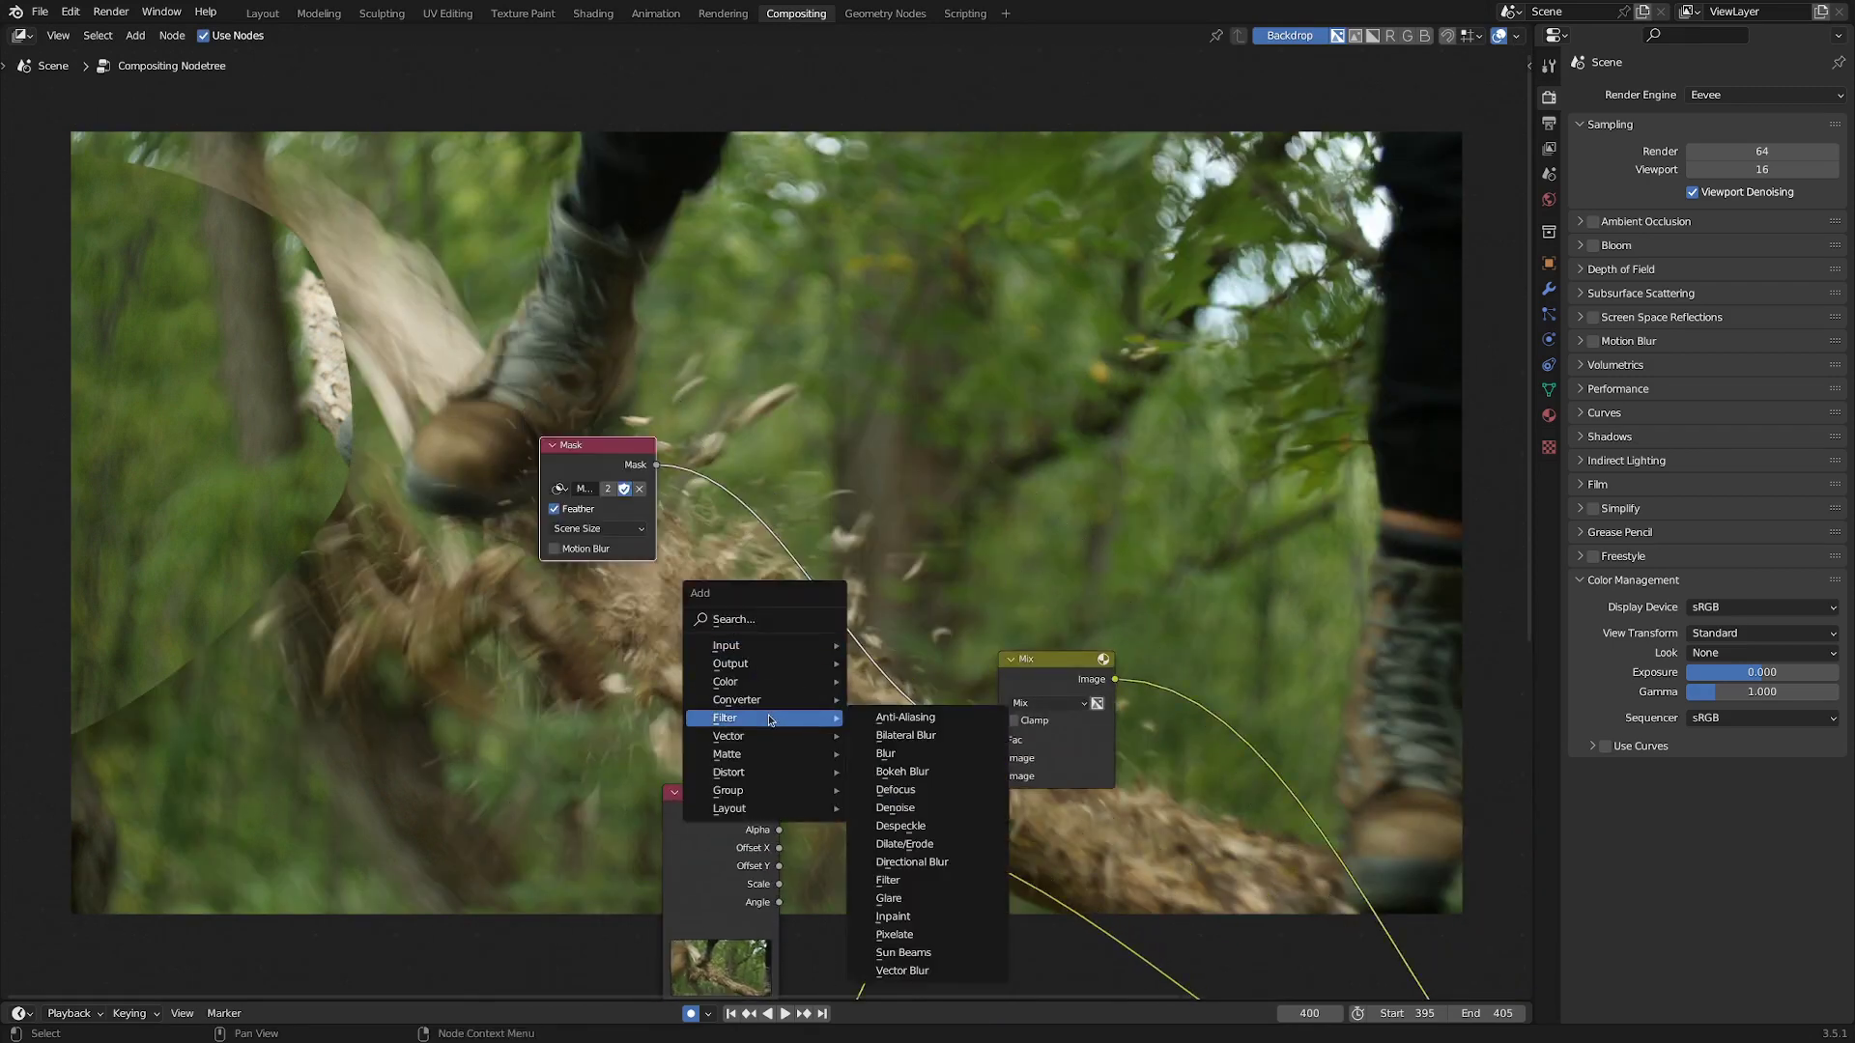
{"action": "left_click", "coordinate": [885, 754]}
{"action": "left_click", "coordinate": [773, 617]}
{"action": "left_click_drag", "start_coordinate": [784, 573], "coordinate": [883, 590]}
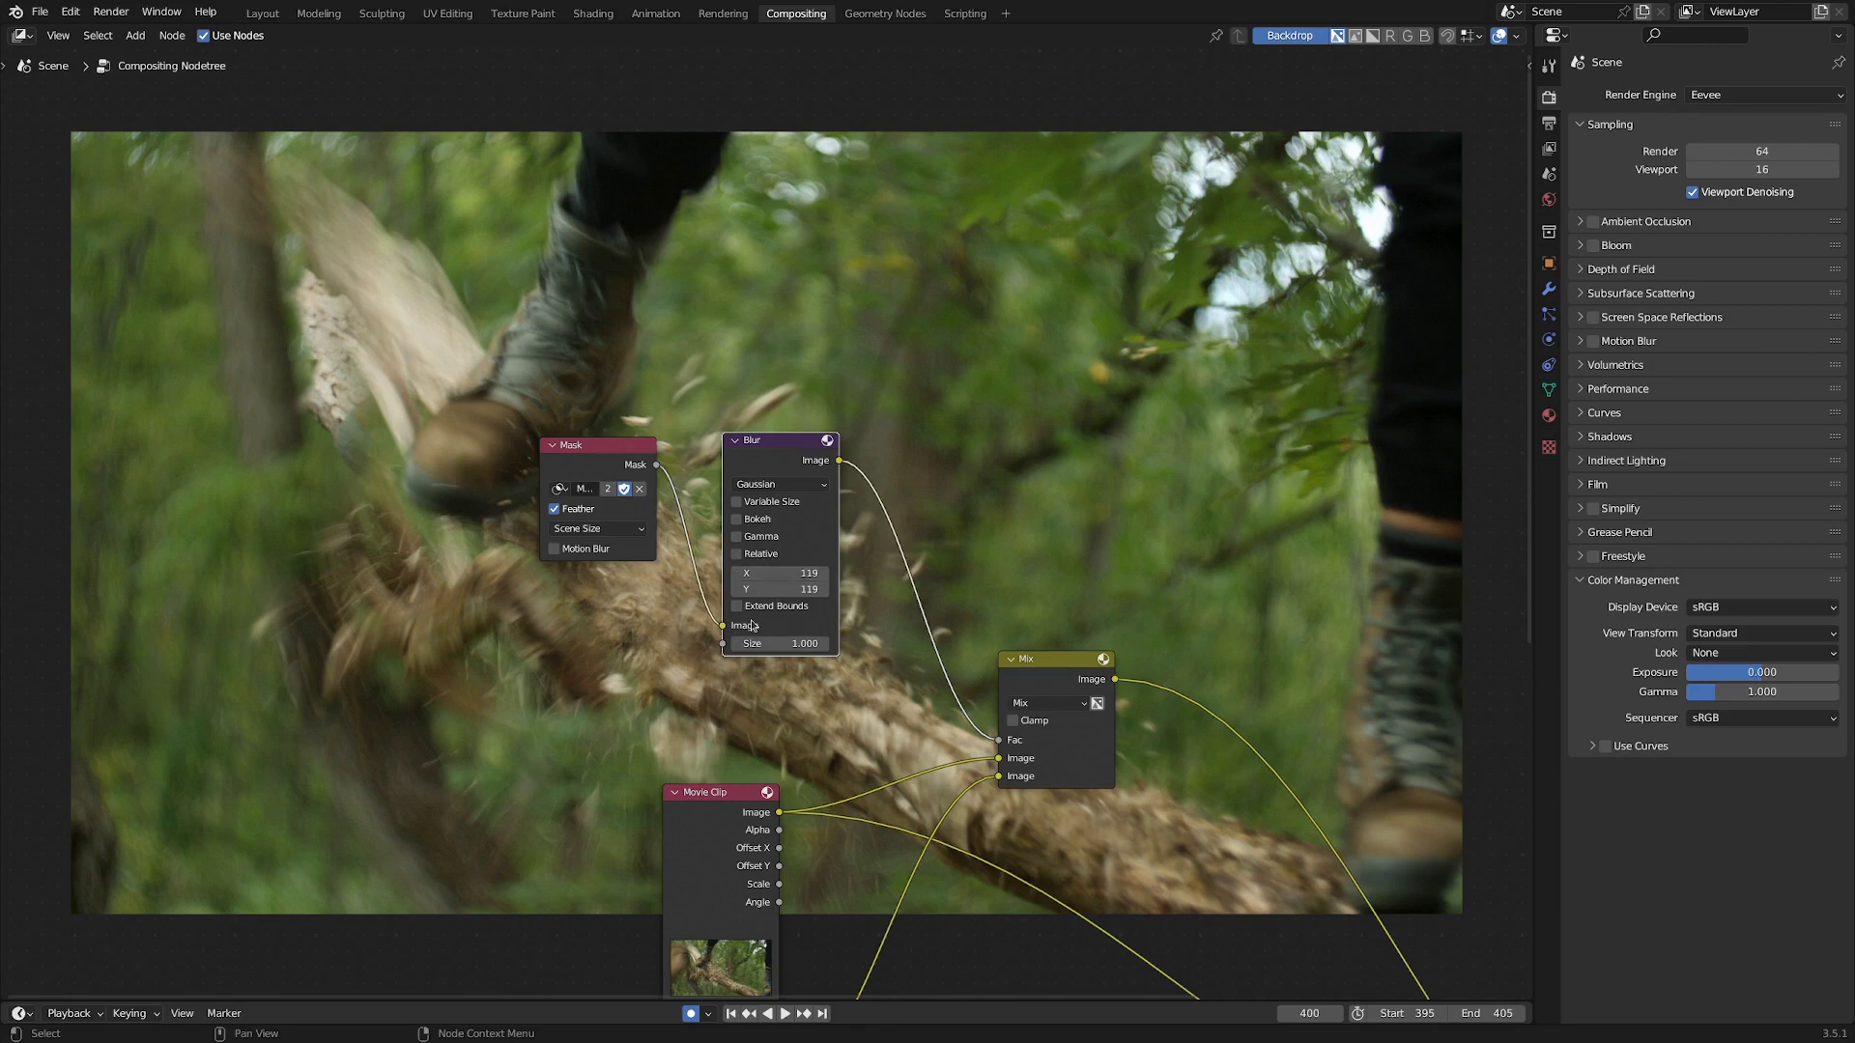
Insert a Stabilize 2D node between the Movie Clip and Mix nodes and assign it the clip P1199282.MOV
{"action": "key", "text": "Home"}
{"action": "key", "text": "shift+a"}
{"action": "mouse_move", "coordinate": [347, 711]}
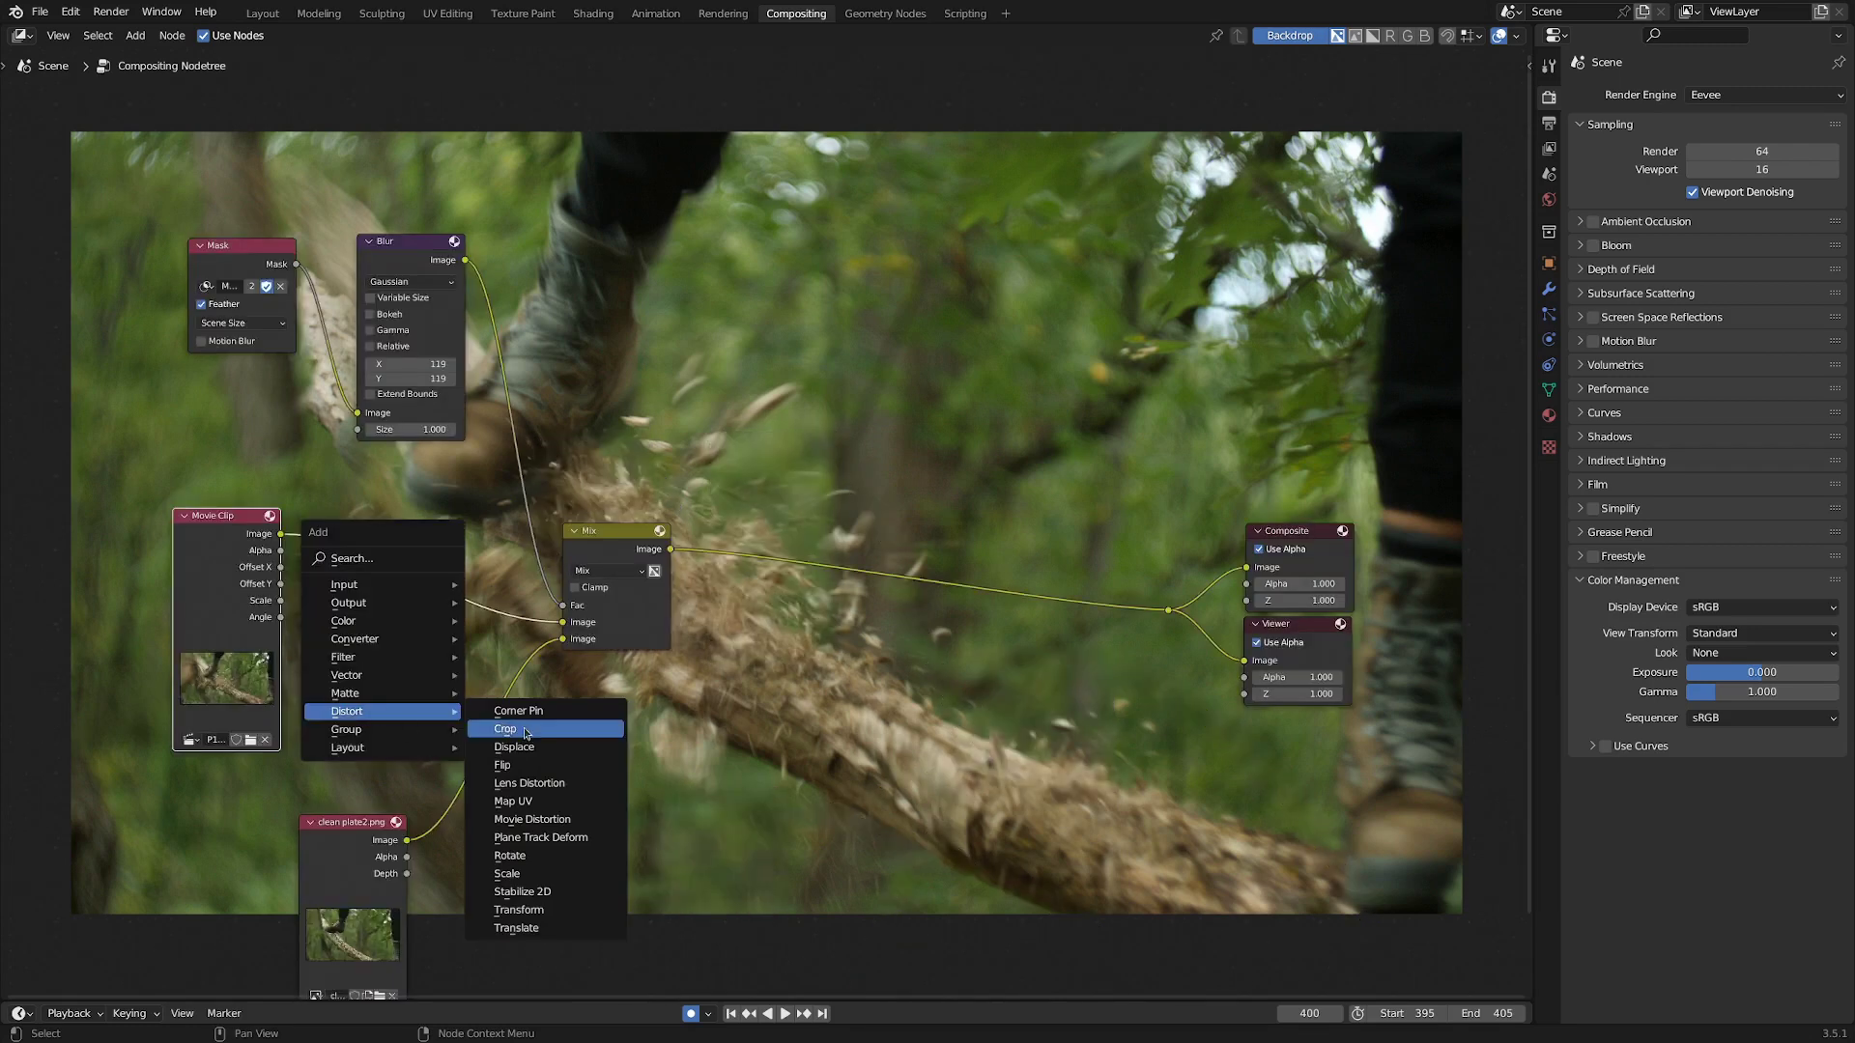
{"action": "left_click", "coordinate": [541, 895]}
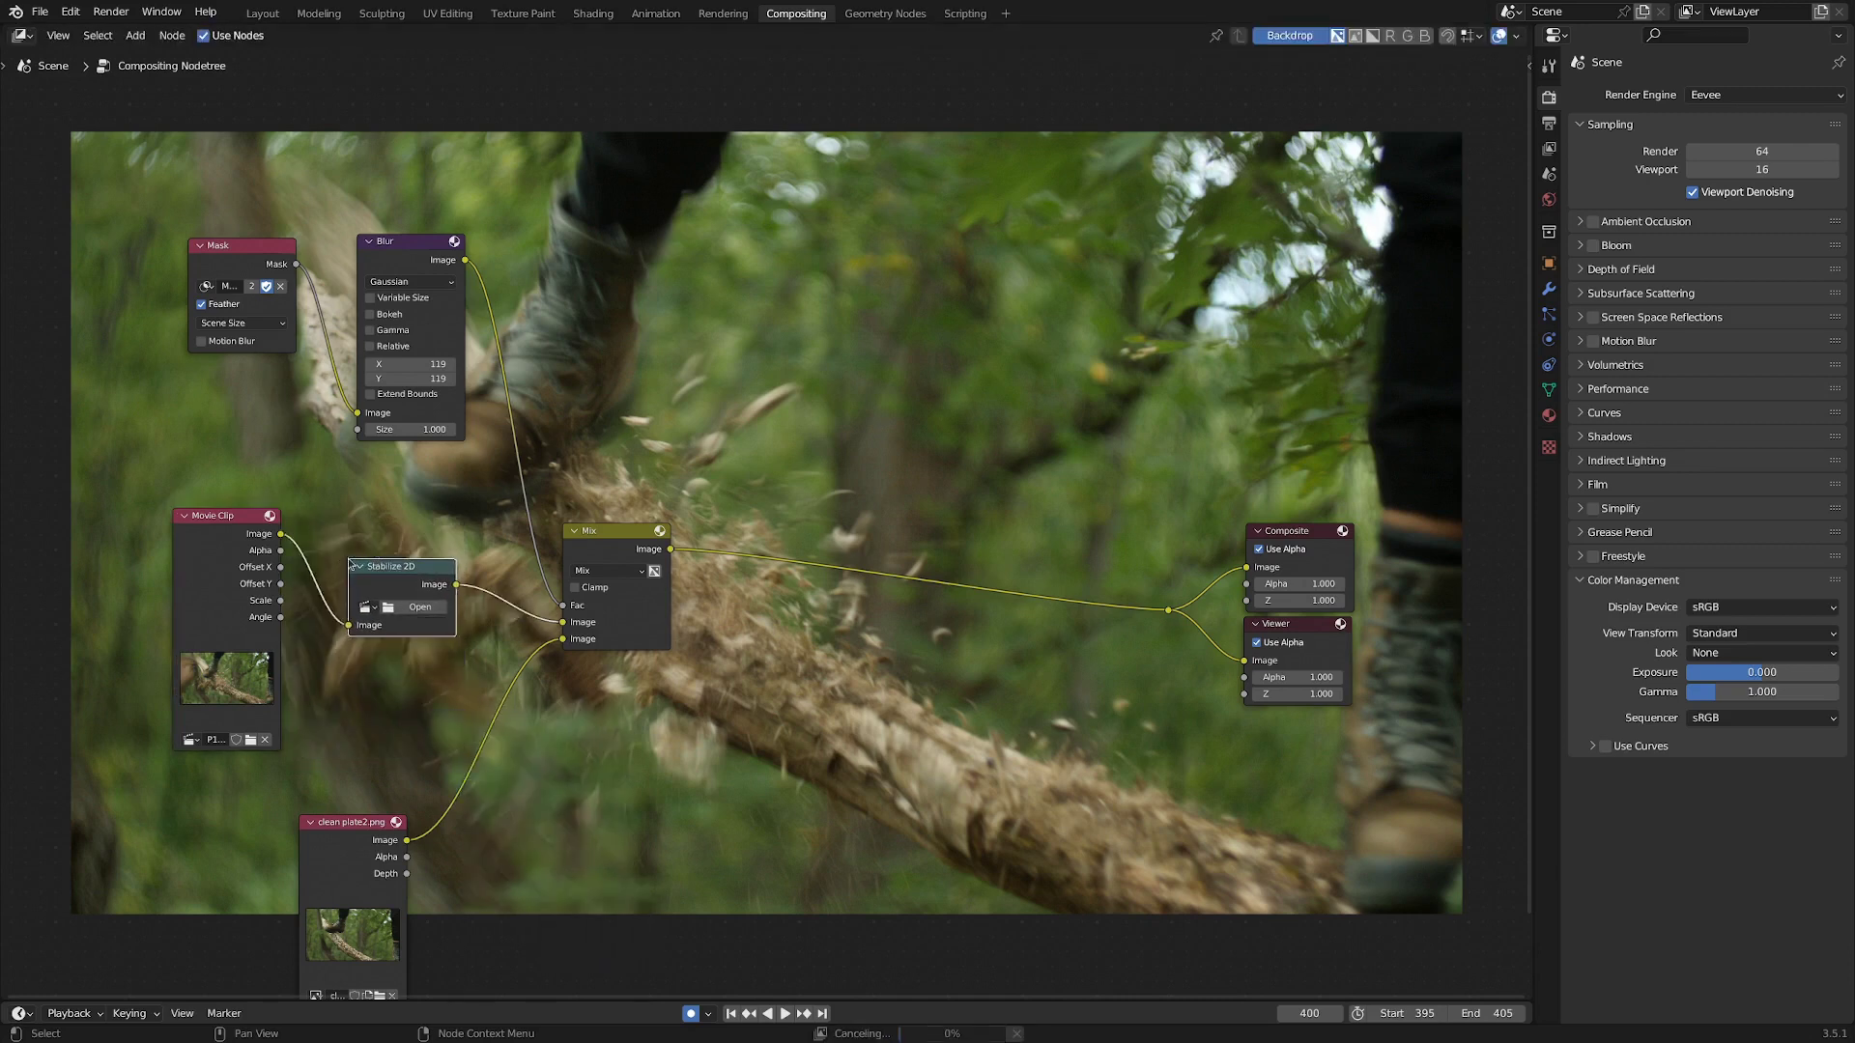
{"action": "left_click", "coordinate": [435, 604]}
{"action": "scroll", "coordinate": [675, 615], "scroll_direction": "up", "scroll_amount": 2}
{"action": "left_click", "coordinate": [556, 623]}
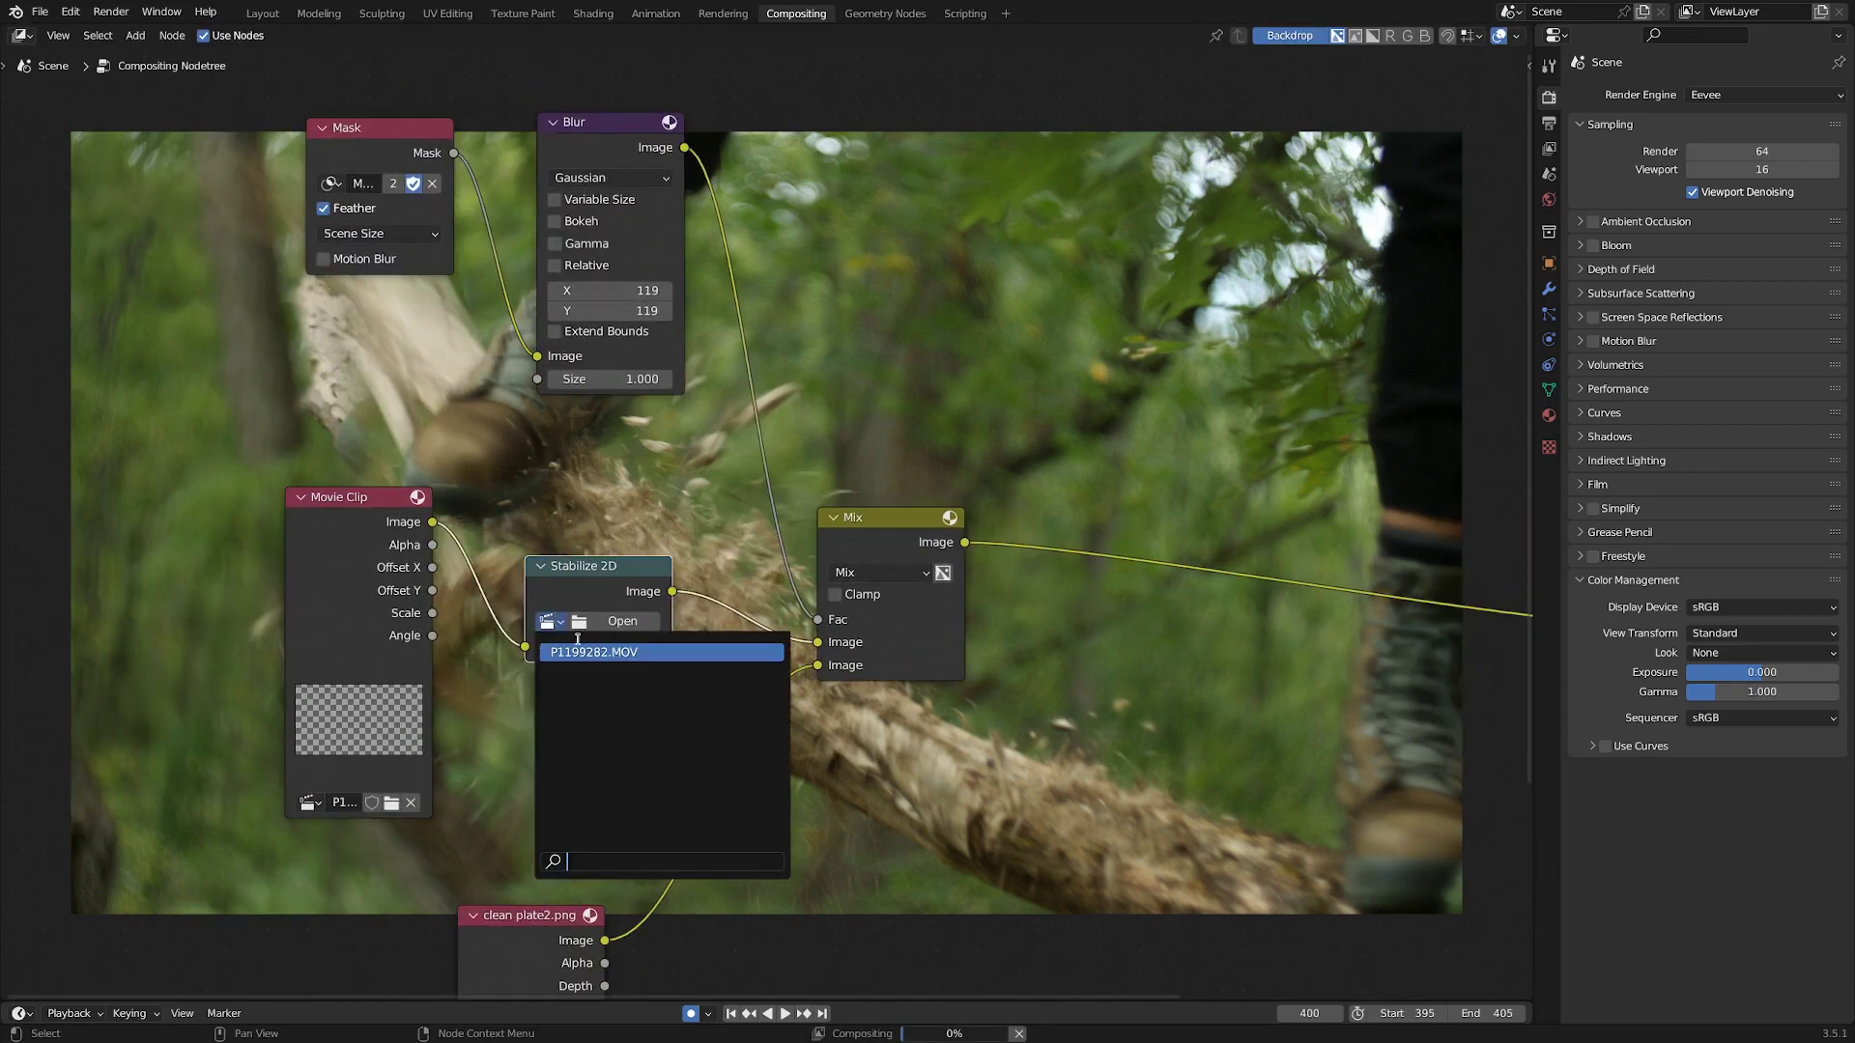
{"action": "left_click", "coordinate": [594, 651]}
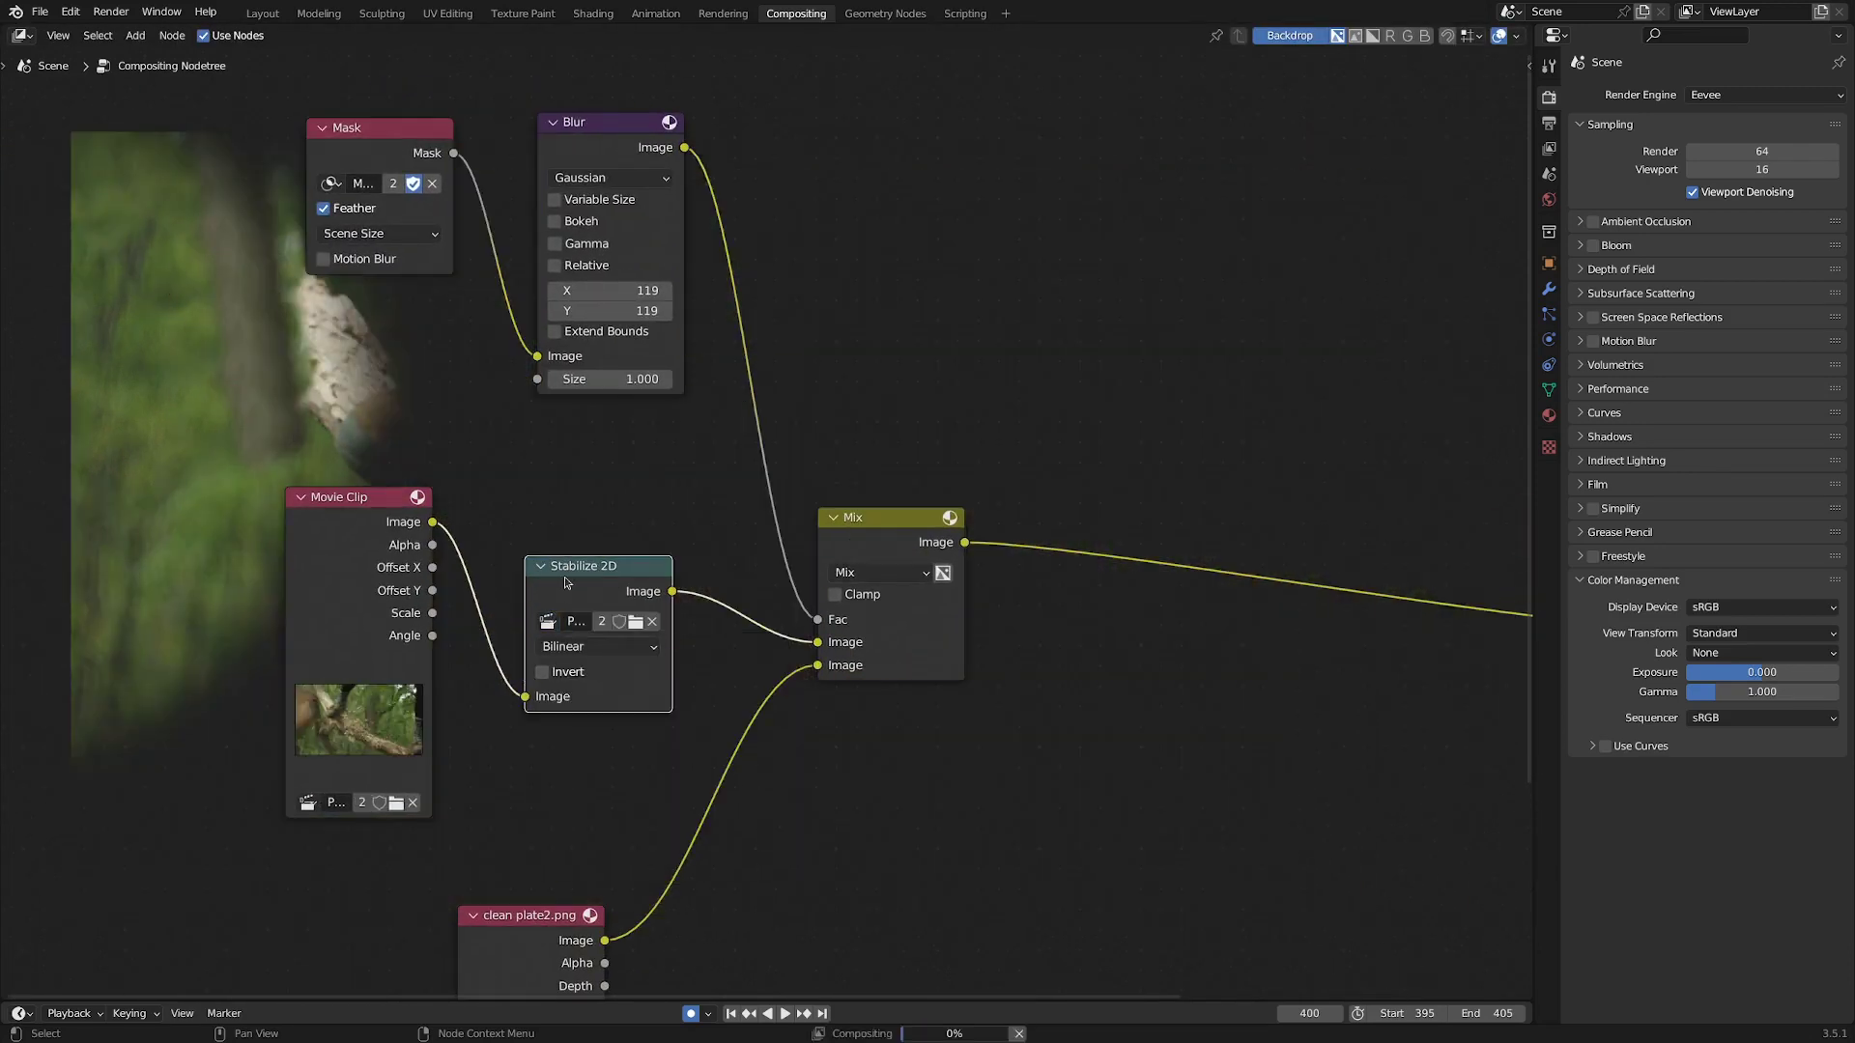
Duplicate the Stabilize 2D node, place the copy between the Mix node and the outputs, and enable Invert on it
{"action": "scroll", "coordinate": [567, 583], "scroll_direction": "down", "scroll_amount": 4}
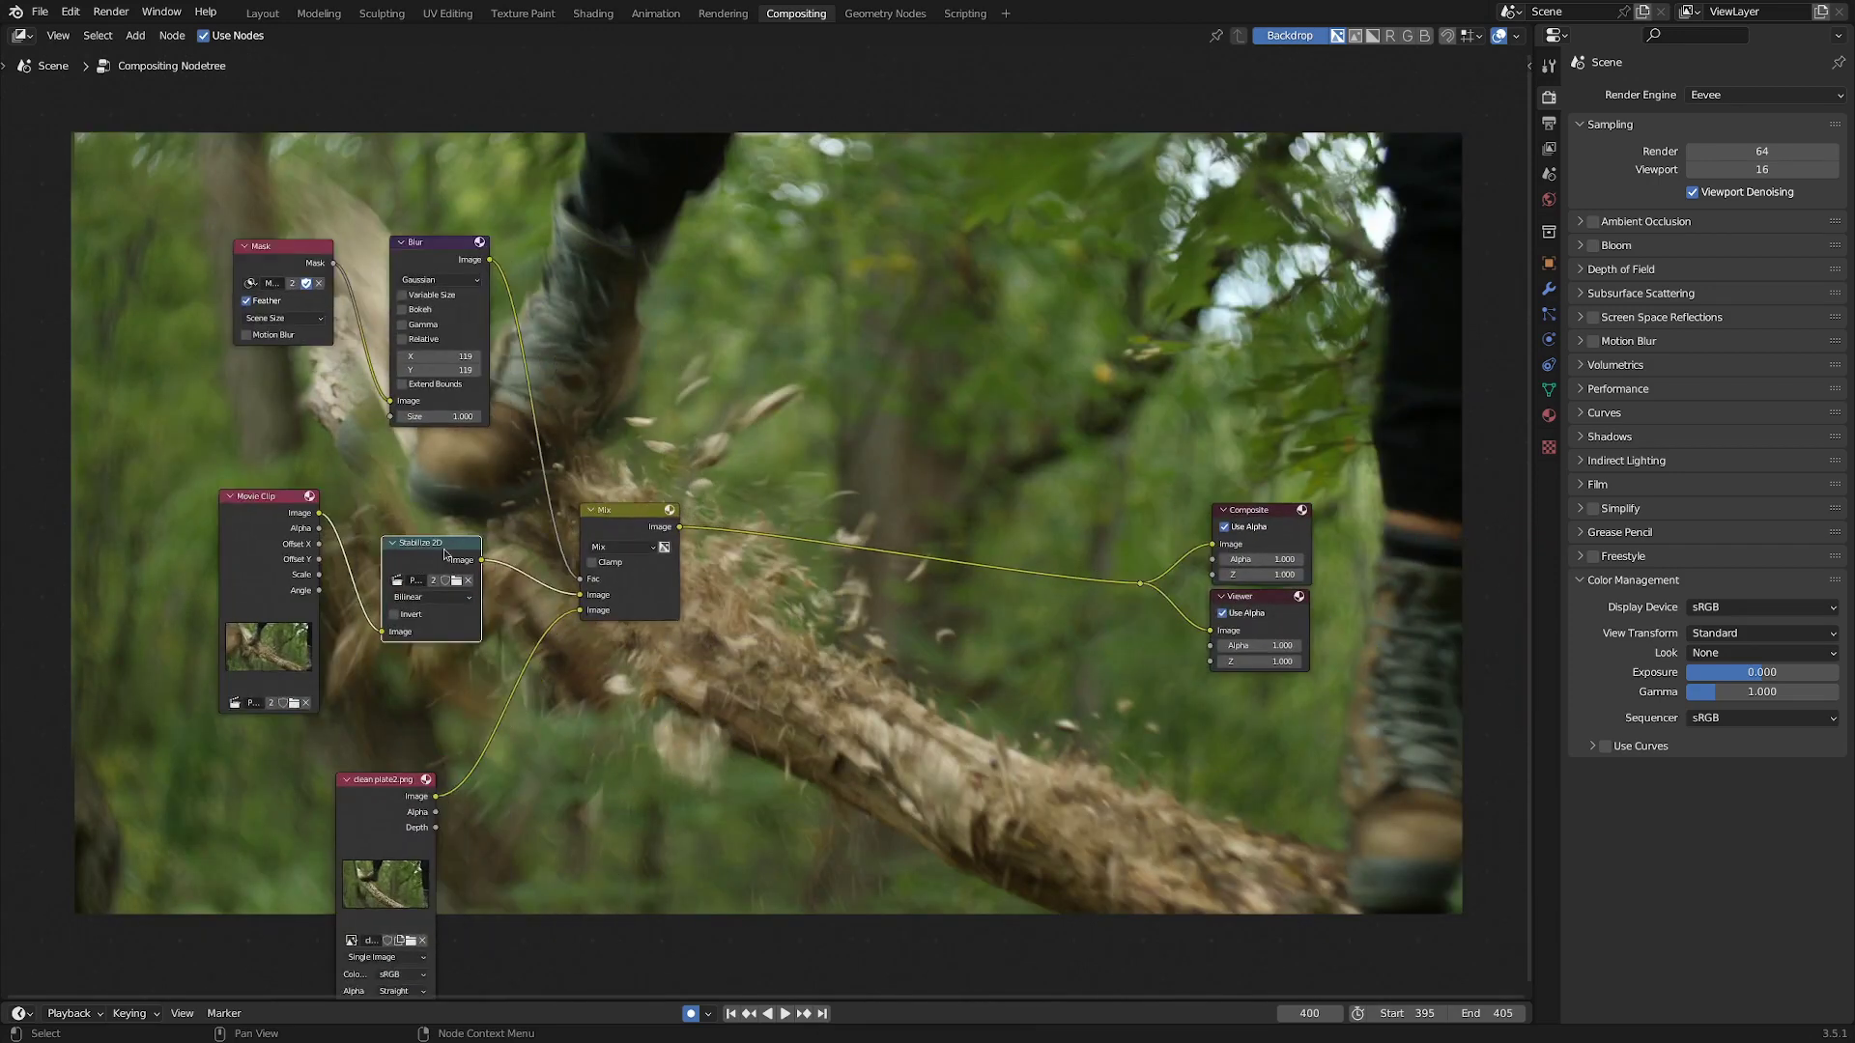
{"action": "key", "text": "shift+d"}
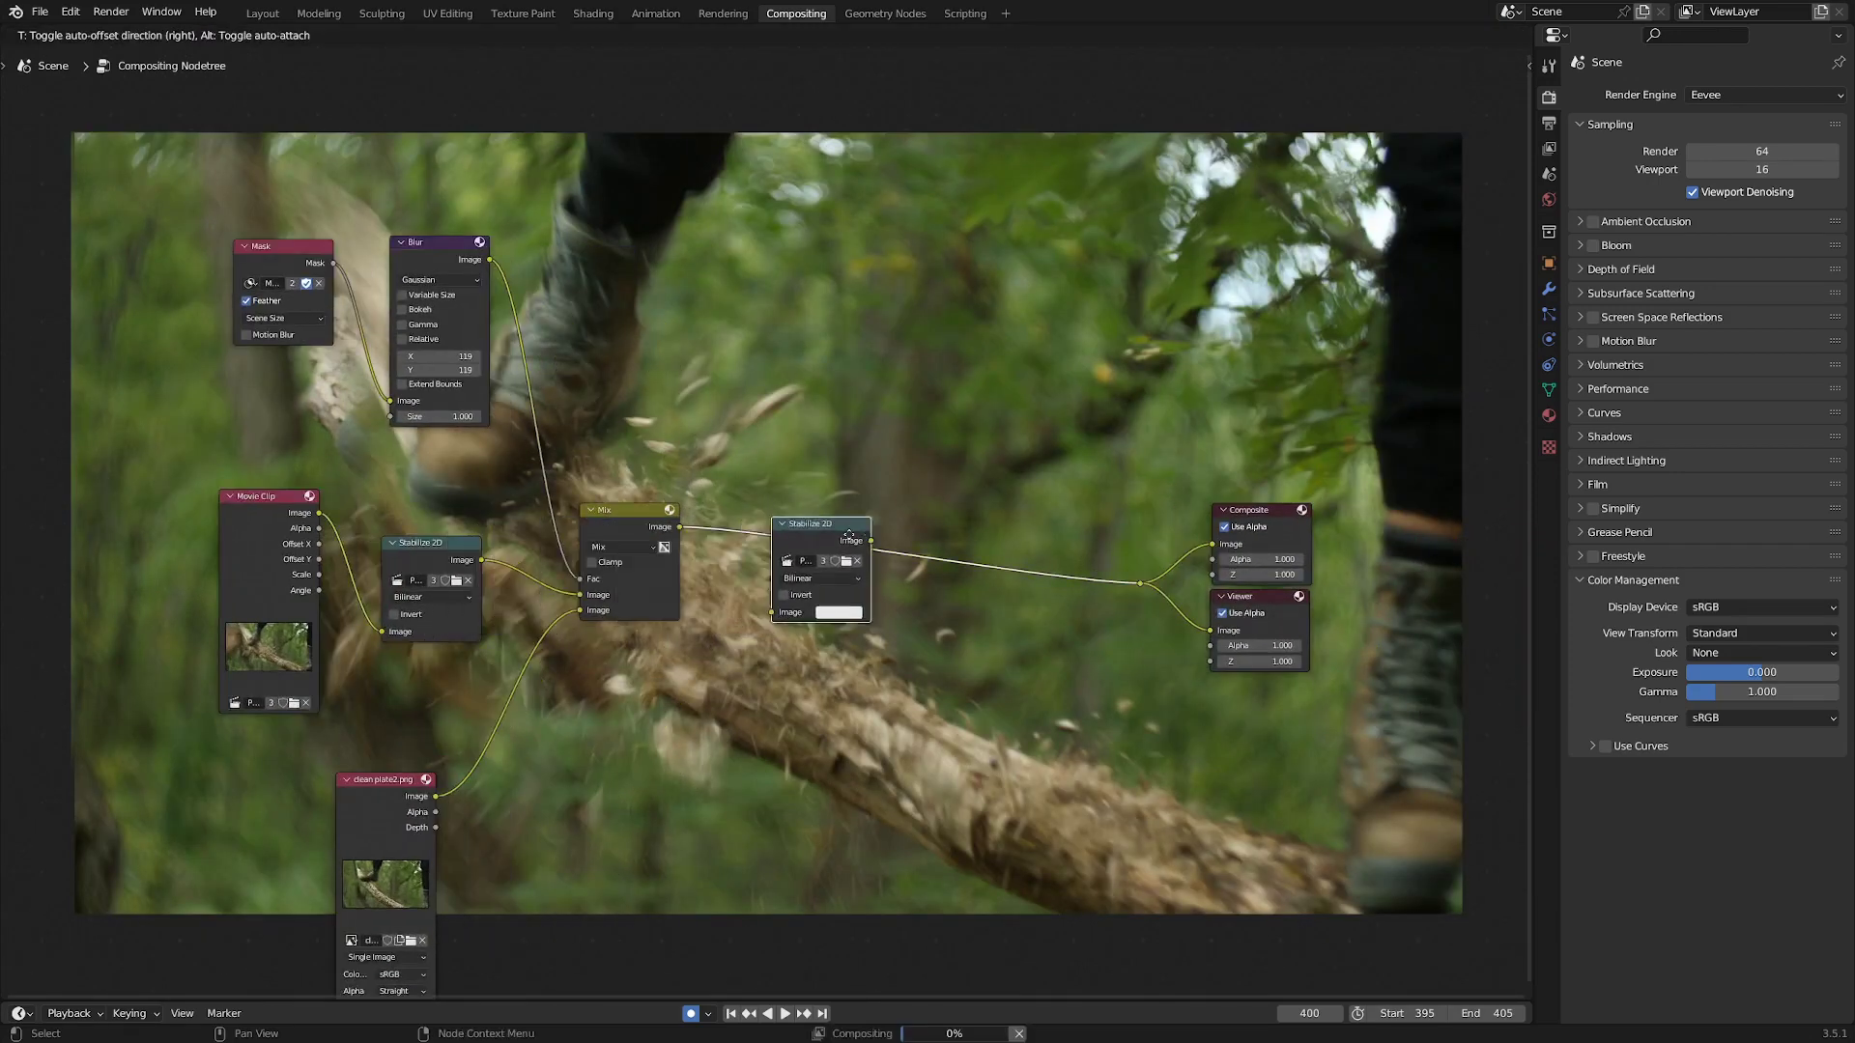
{"action": "left_click", "coordinate": [1029, 541]}
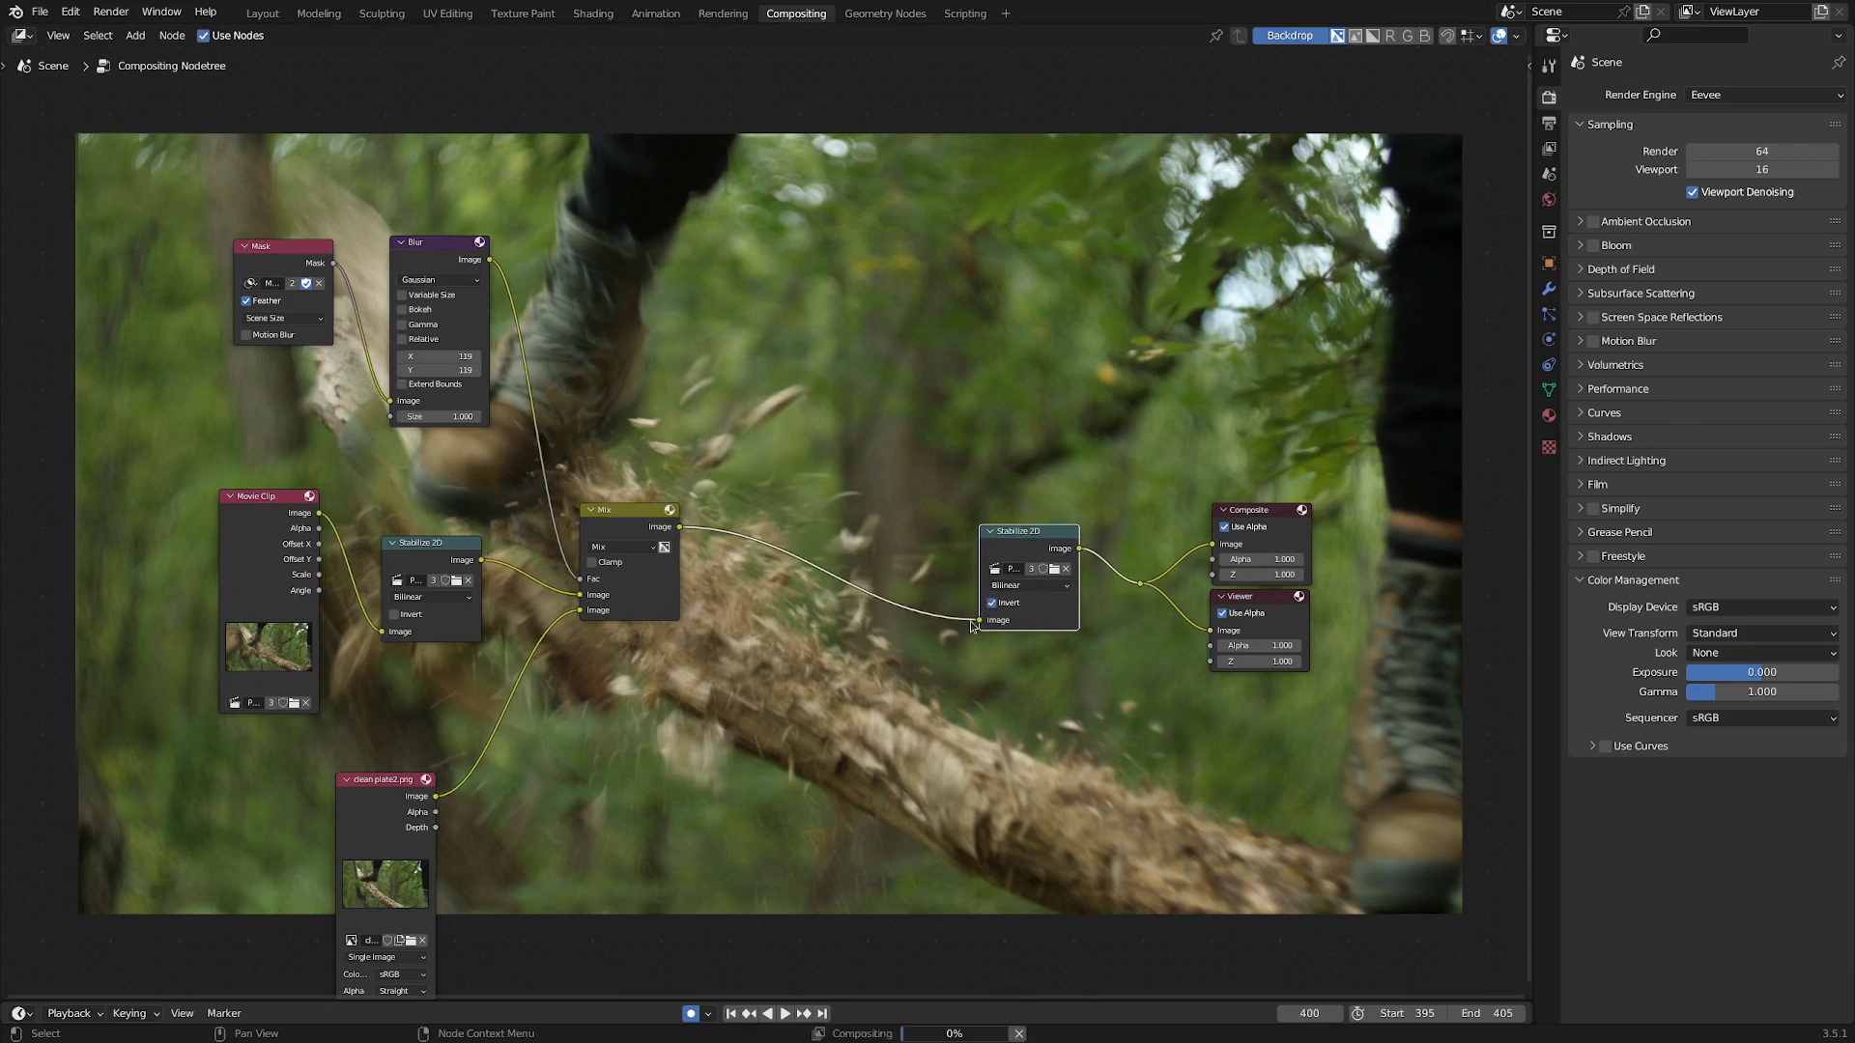
{"action": "middle_click_drag", "start_coordinate": [413, 608], "coordinate": [387, 561]}
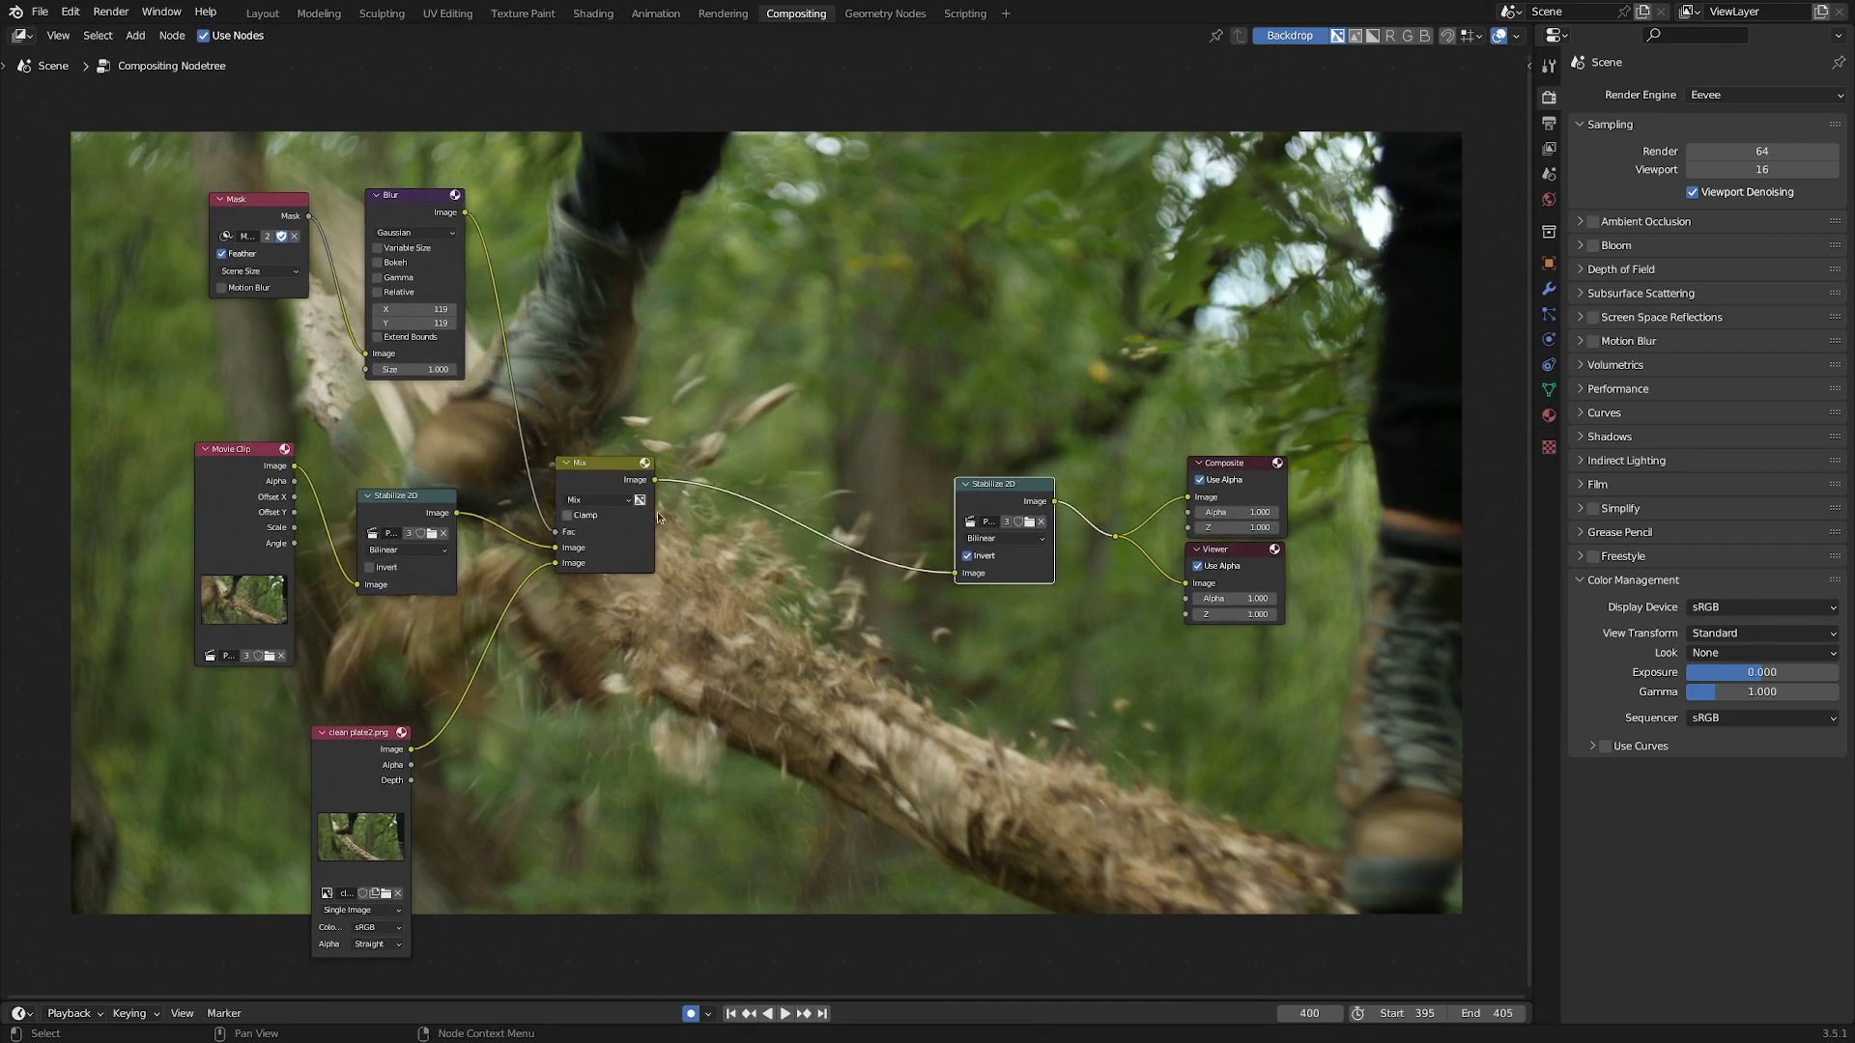
{"action": "middle_click_drag", "start_coordinate": [911, 580], "coordinate": [813, 668]}
{"action": "scroll", "coordinate": [814, 669], "scroll_direction": "up", "scroll_amount": 1}
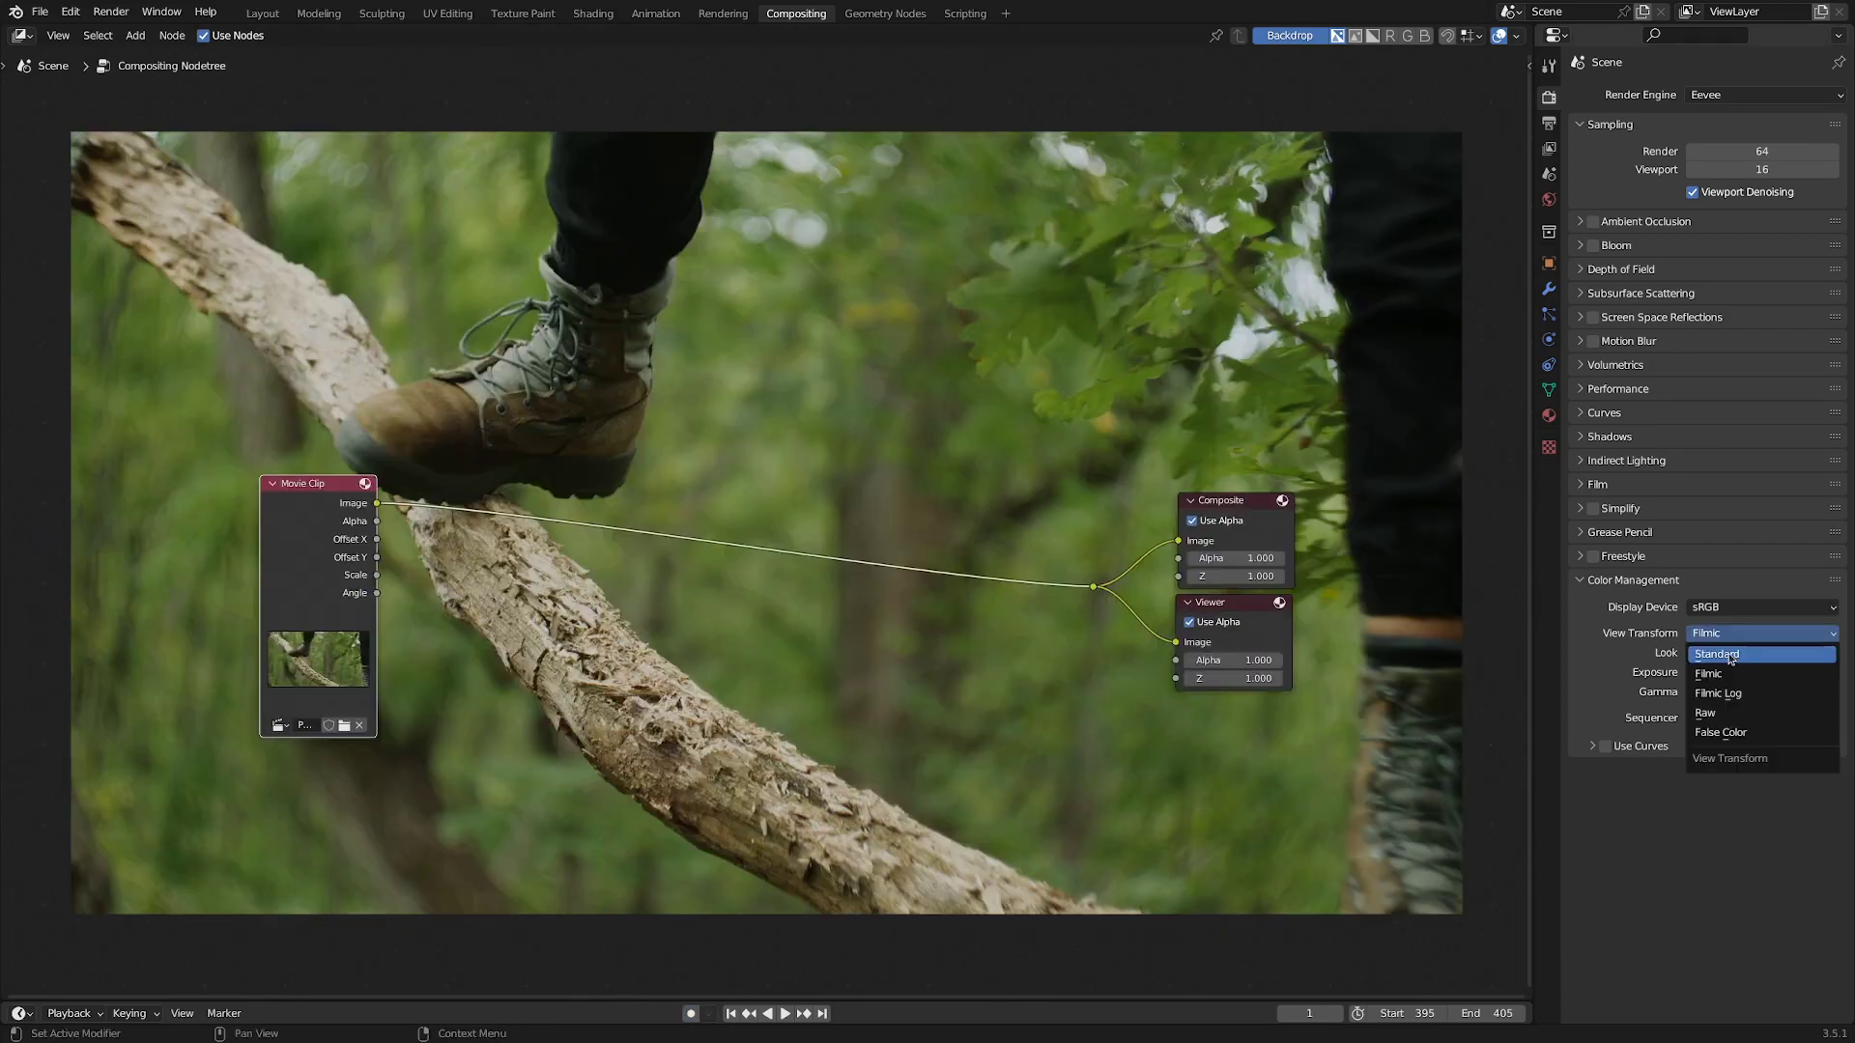
Set the scene's color management View Transform to Standard
{"action": "left_click", "coordinate": [1730, 658]}
{"action": "middle_click_drag", "start_coordinate": [542, 605], "coordinate": [570, 607]}
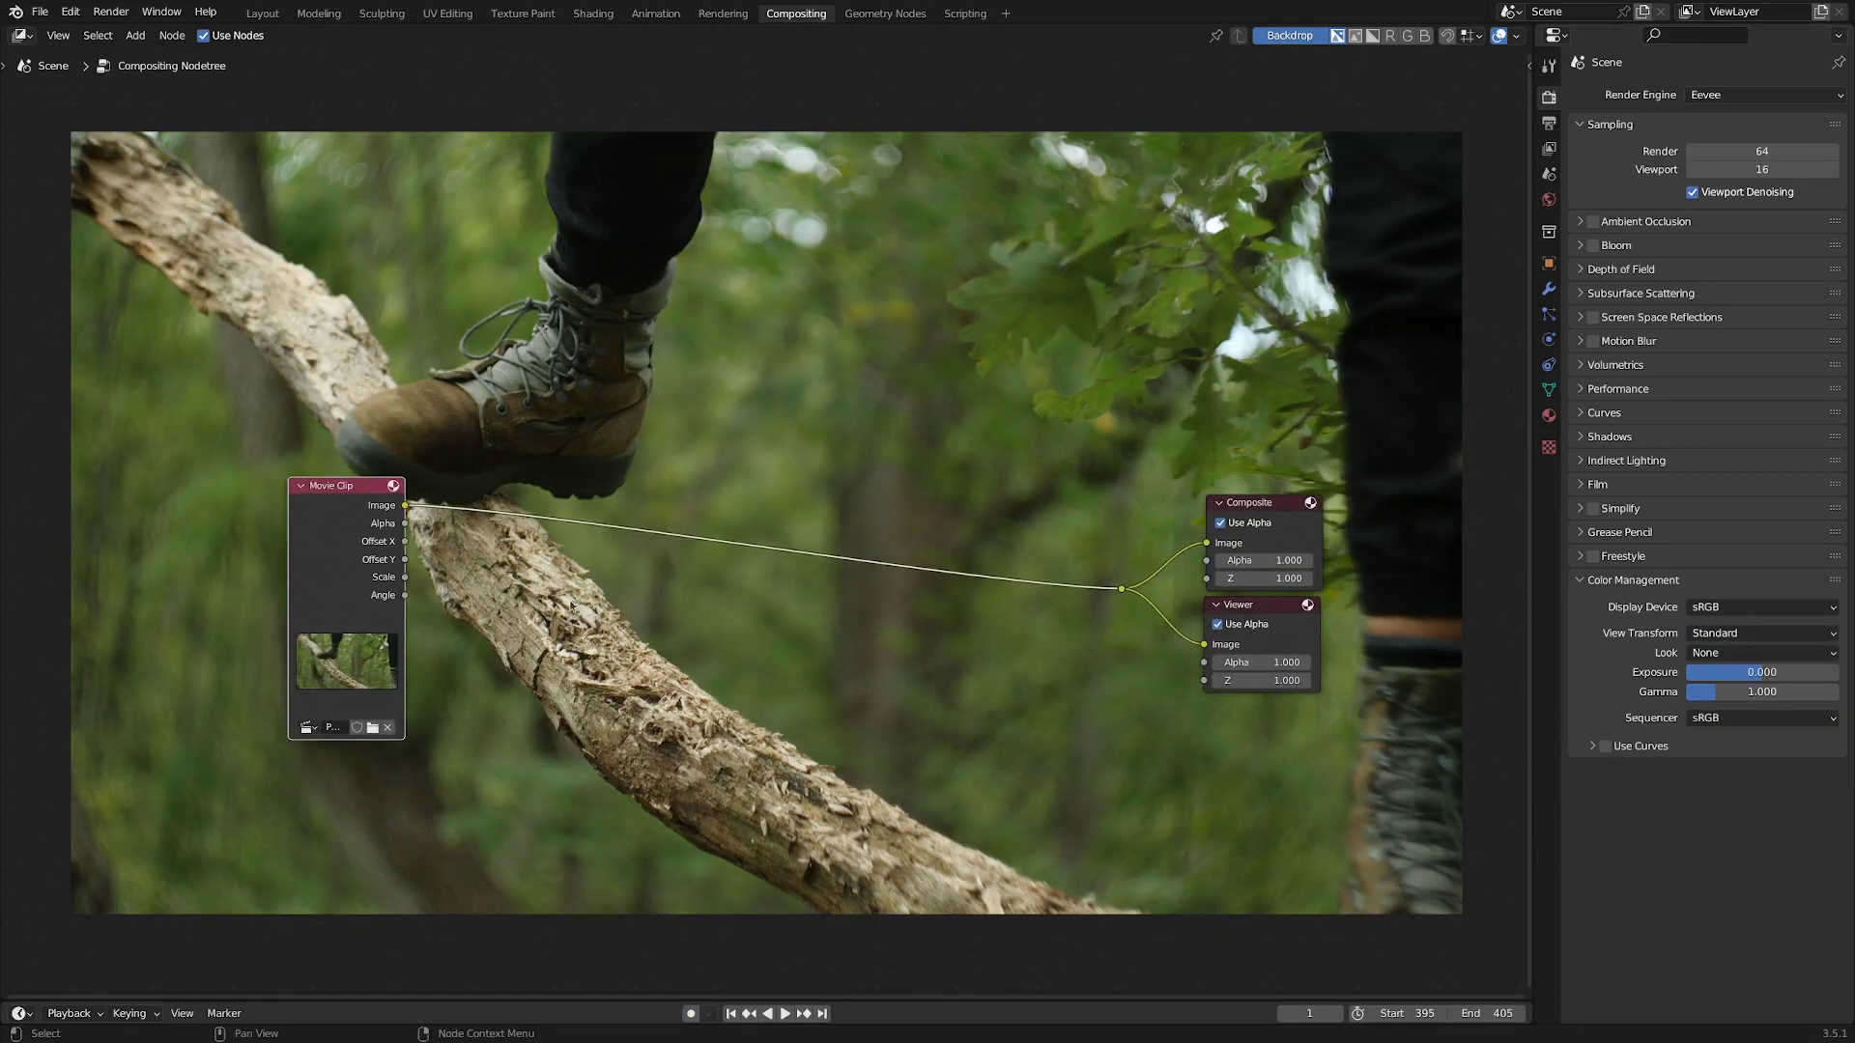
{"action": "middle_click_drag", "start_coordinate": [765, 461], "coordinate": [746, 473]}
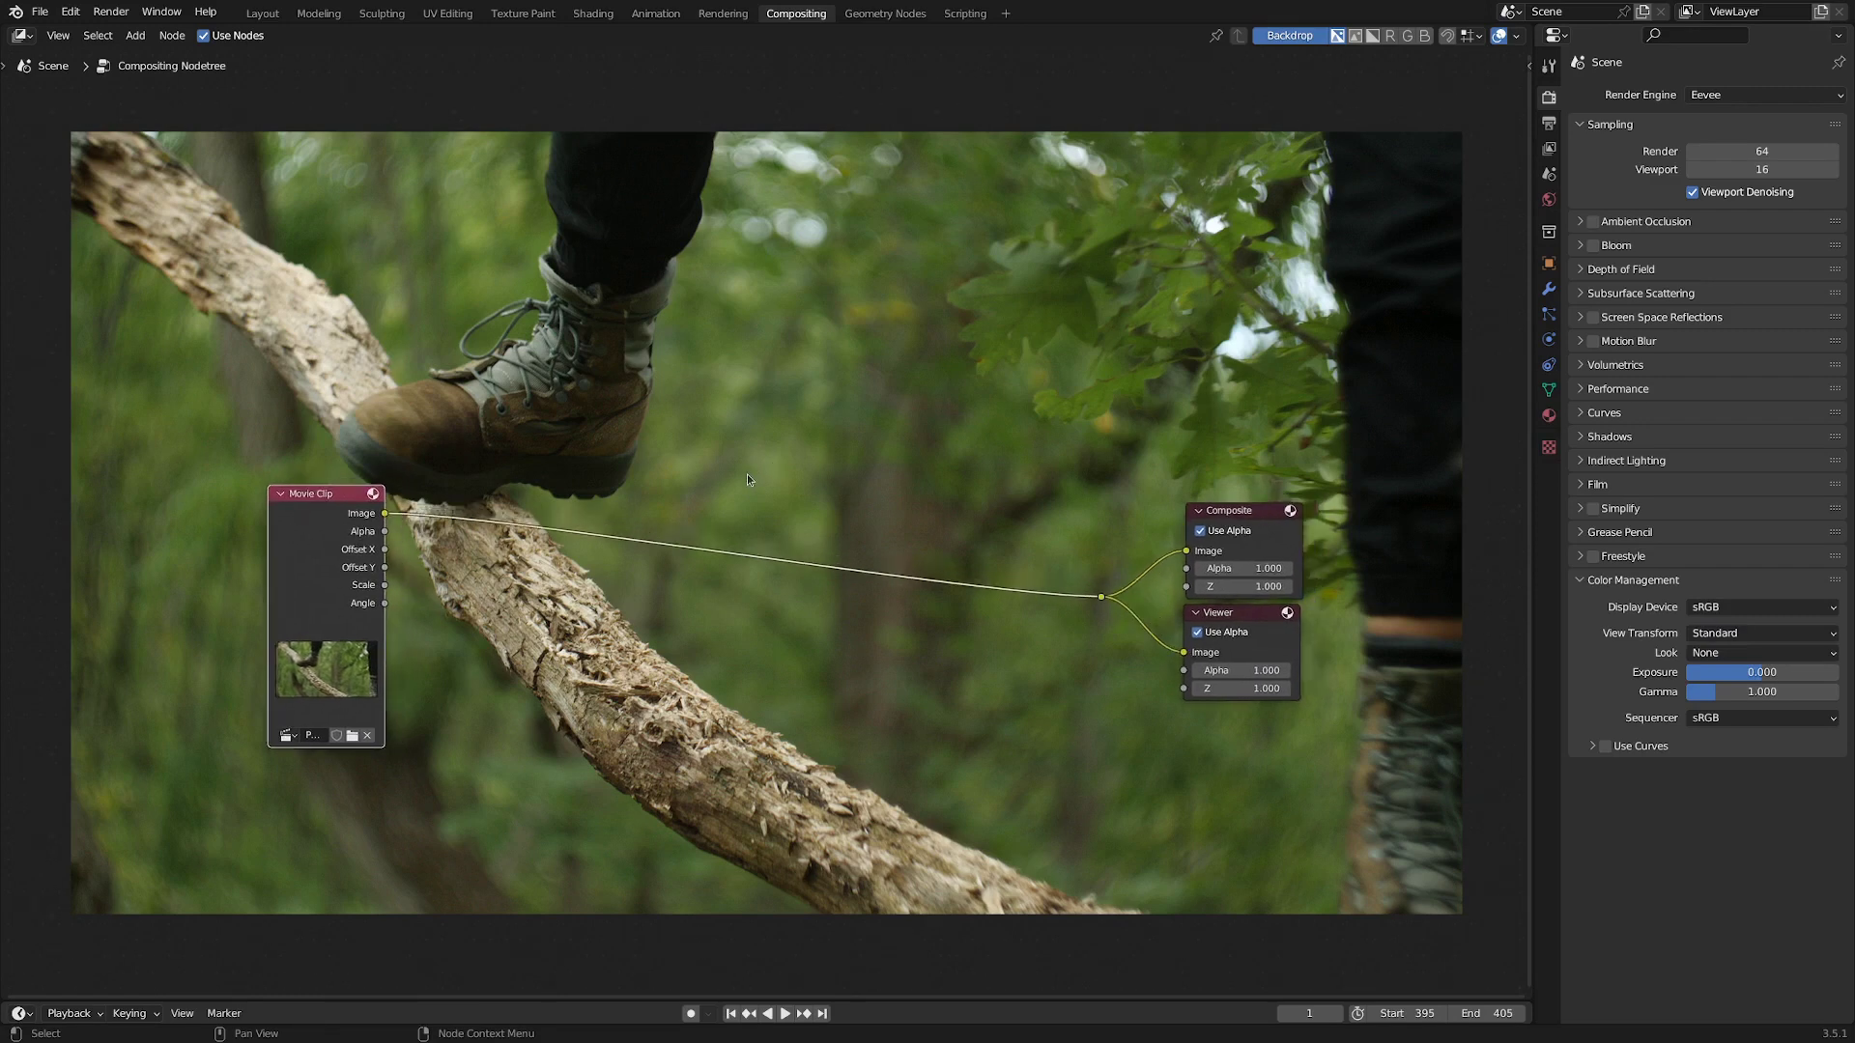
Render the current frame and display the Viewer Node image in the render window
{"action": "key", "text": "F12"}
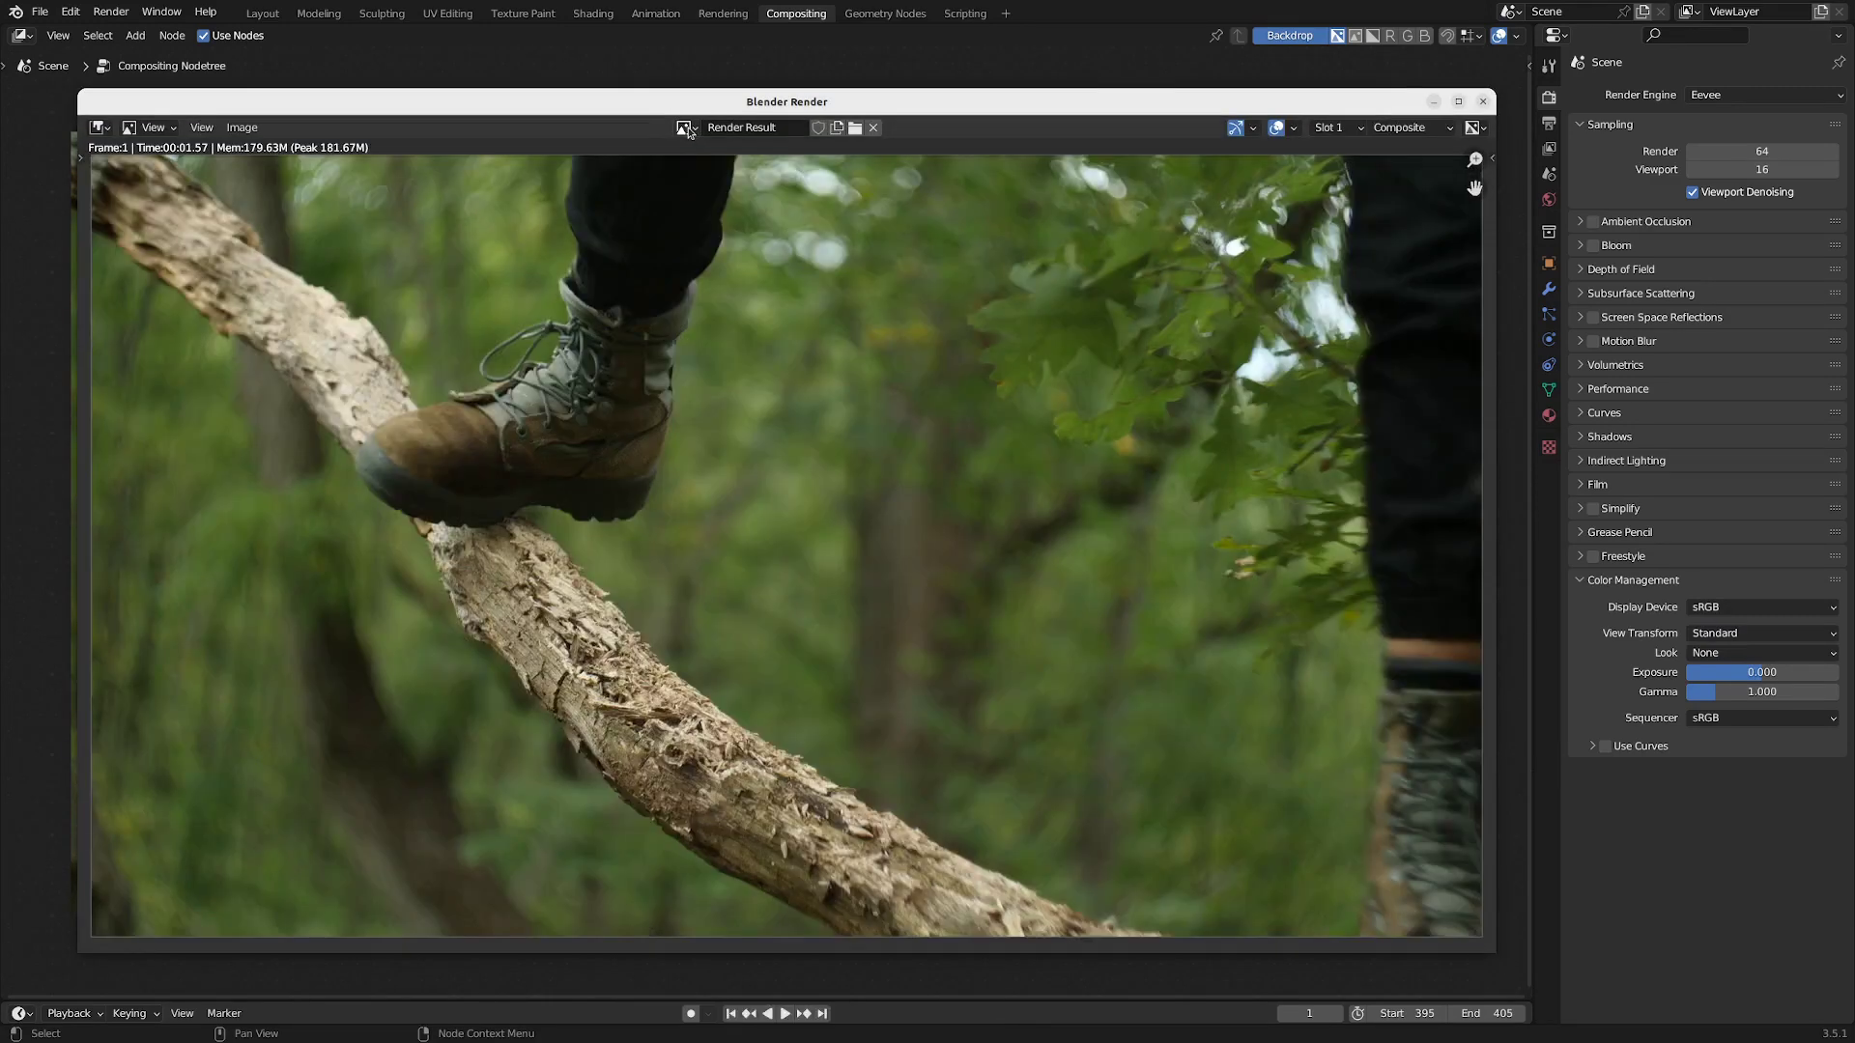
{"action": "left_click", "coordinate": [686, 128]}
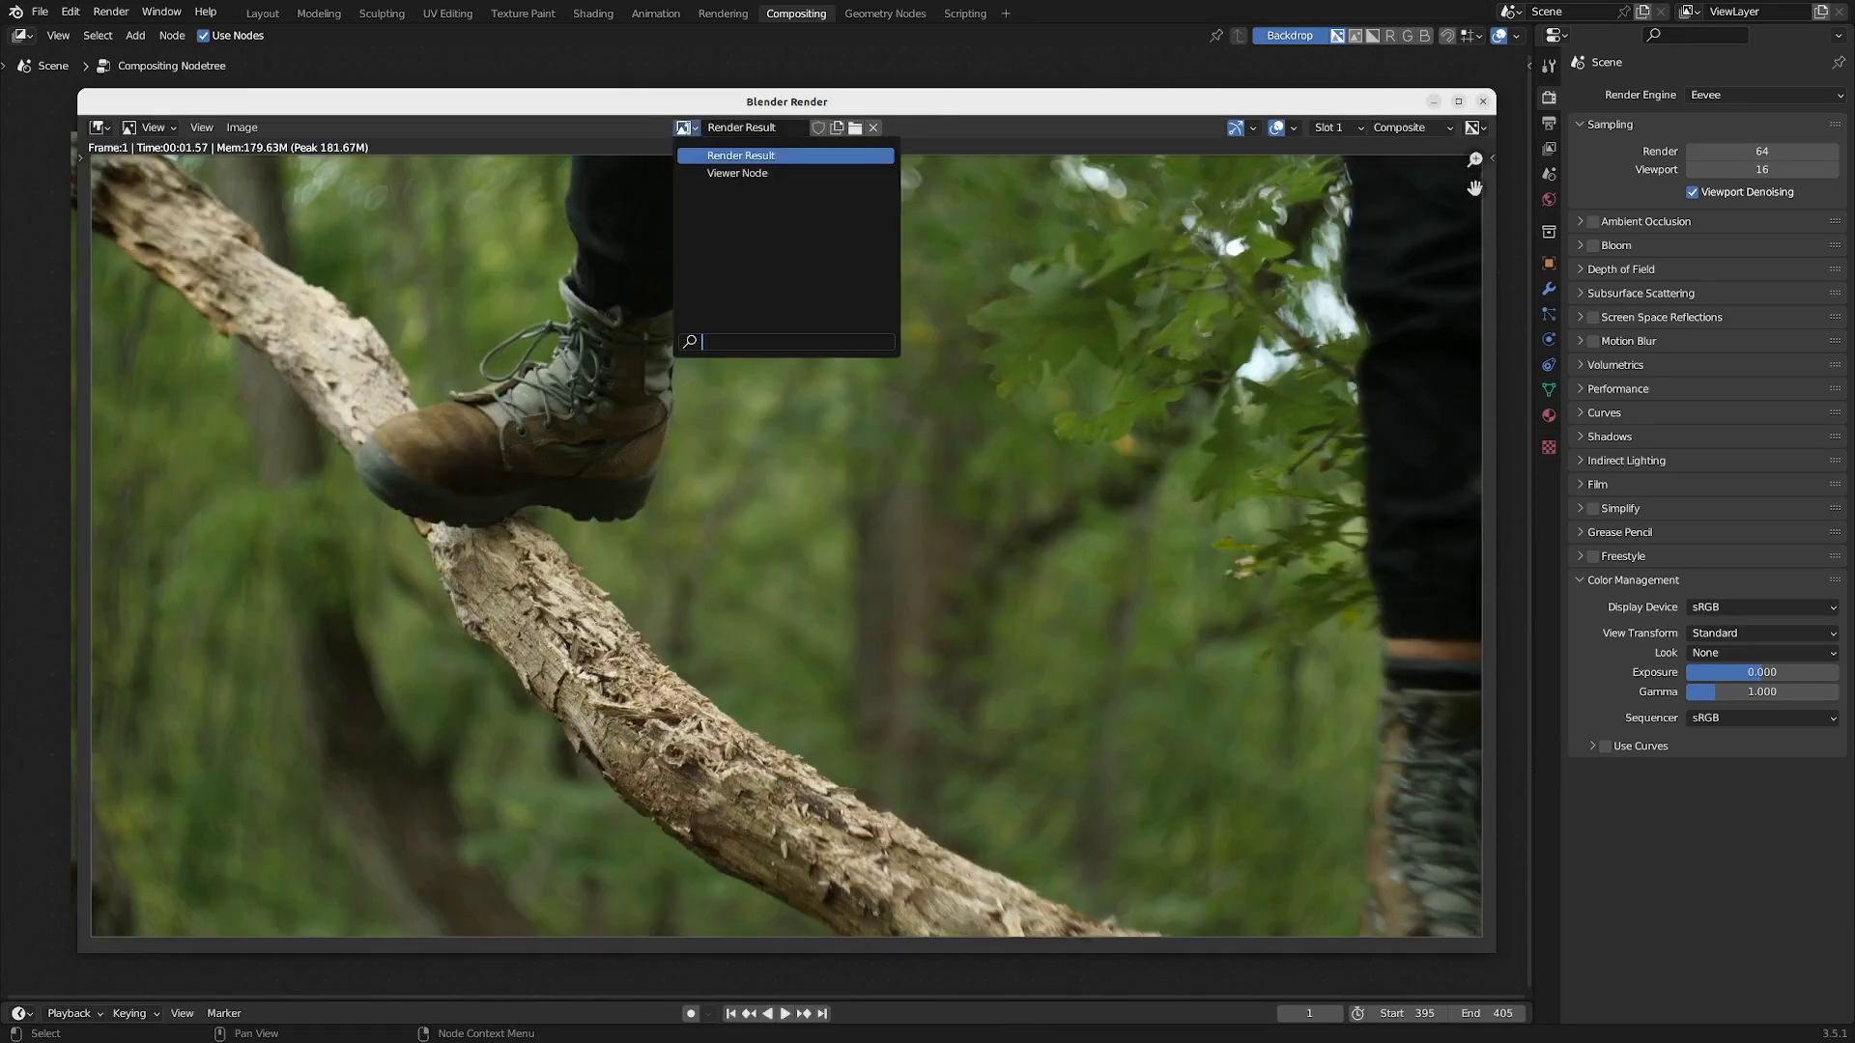
{"action": "left_click", "coordinate": [734, 173]}
{"action": "mouse_move", "coordinate": [683, 531]}
{"action": "middle_mouse_down"}
{"action": "mouse_move", "coordinate": [651, 568]}
{"action": "mouse_move", "coordinate": [687, 557]}
{"action": "middle_mouse_up"}
{"action": "scroll", "coordinate": [686, 557], "scroll_direction": "down", "scroll_amount": 3}
{"action": "scroll", "coordinate": [684, 562], "scroll_direction": "up", "scroll_amount": 2}
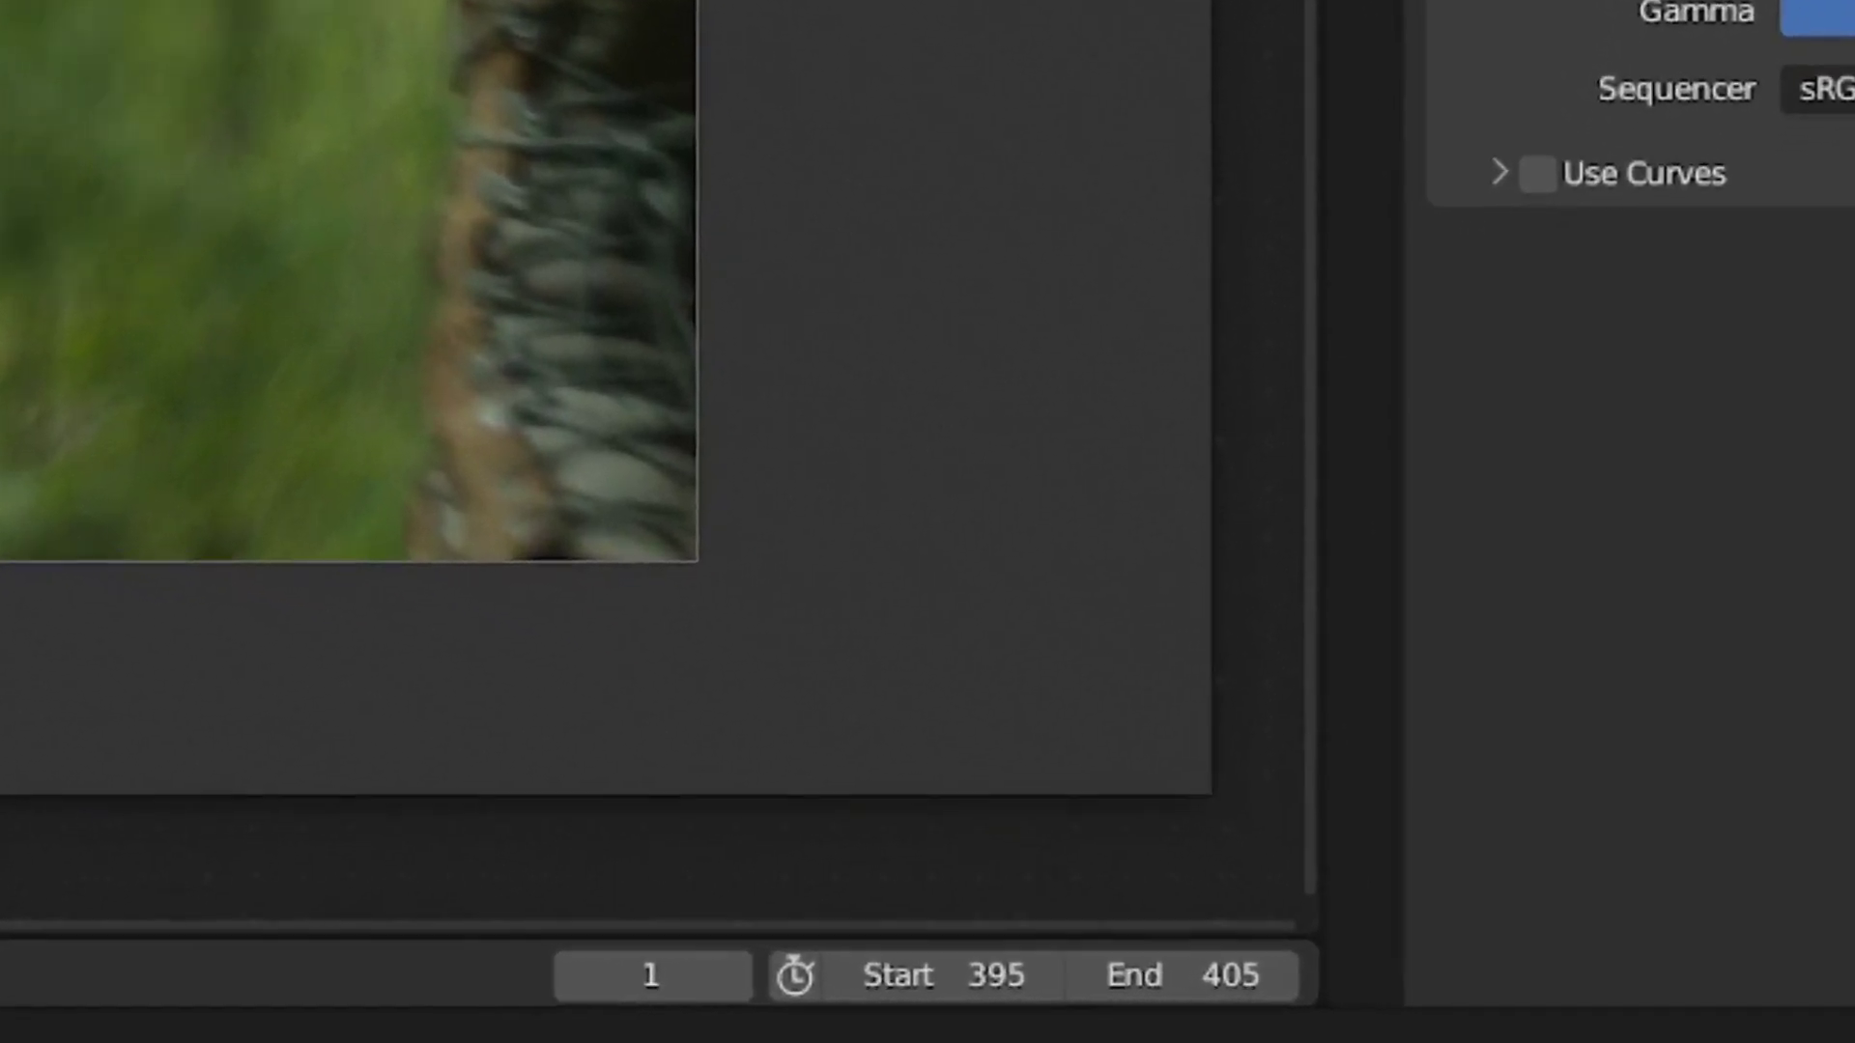